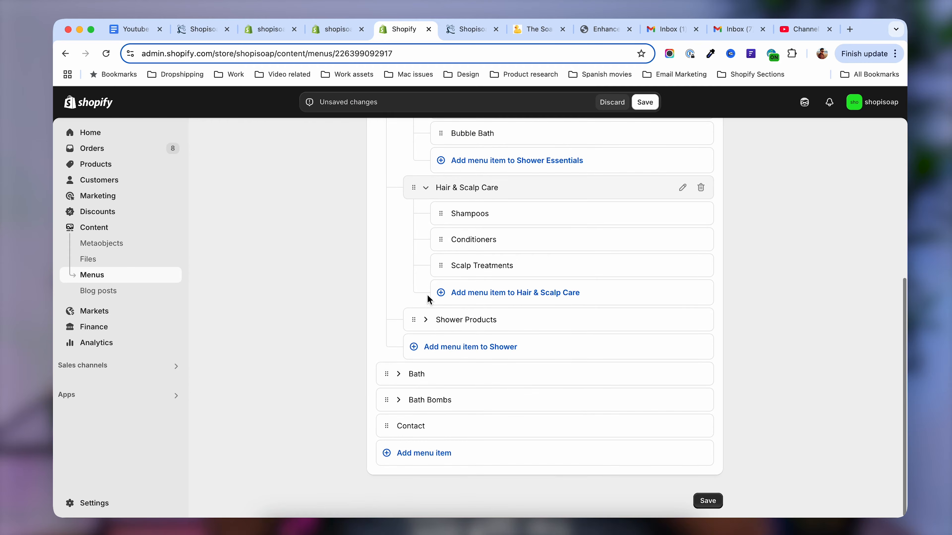
Review the nested items under Bath in the menu editor, the current theme's version and the storefront's mega menus.
click(399, 379)
scroll(401, 383, down, 4)
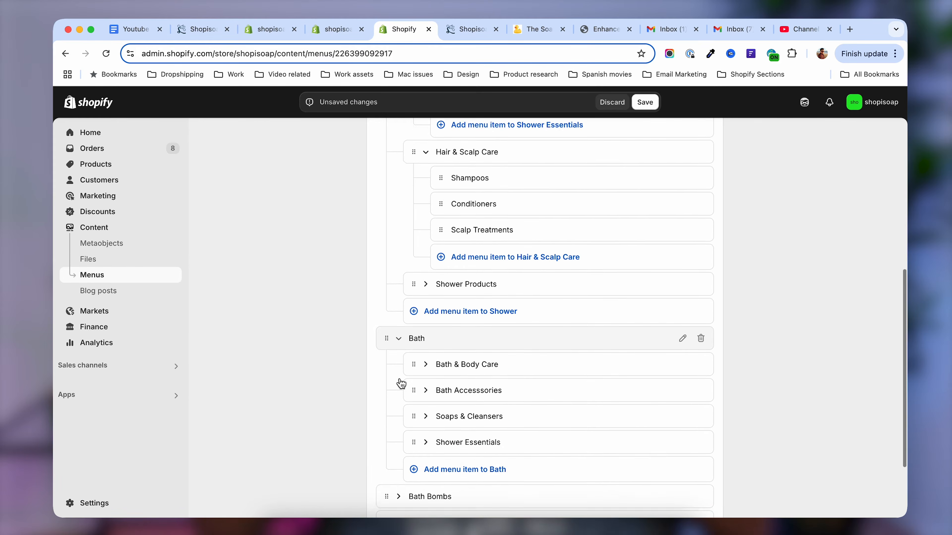
key(super+alt+Left)
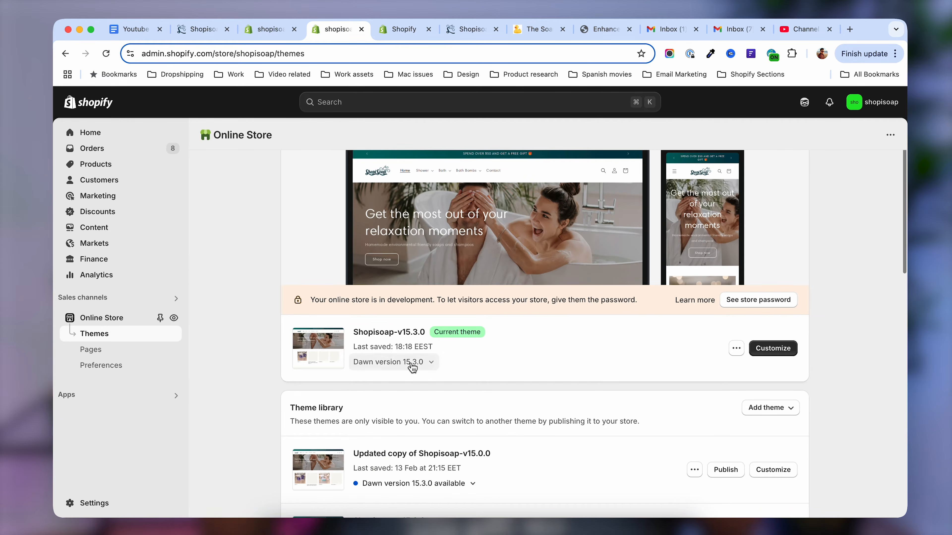
click(395, 362)
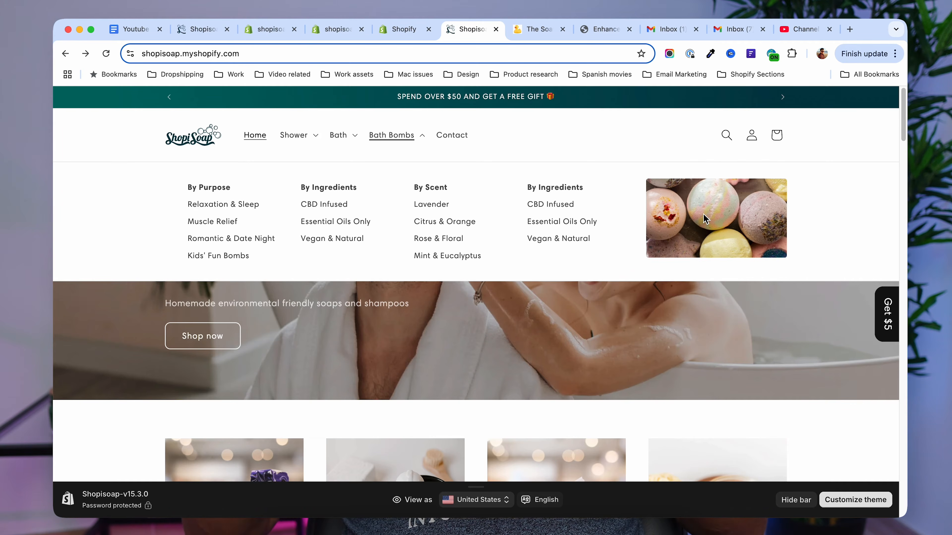
click(341, 144)
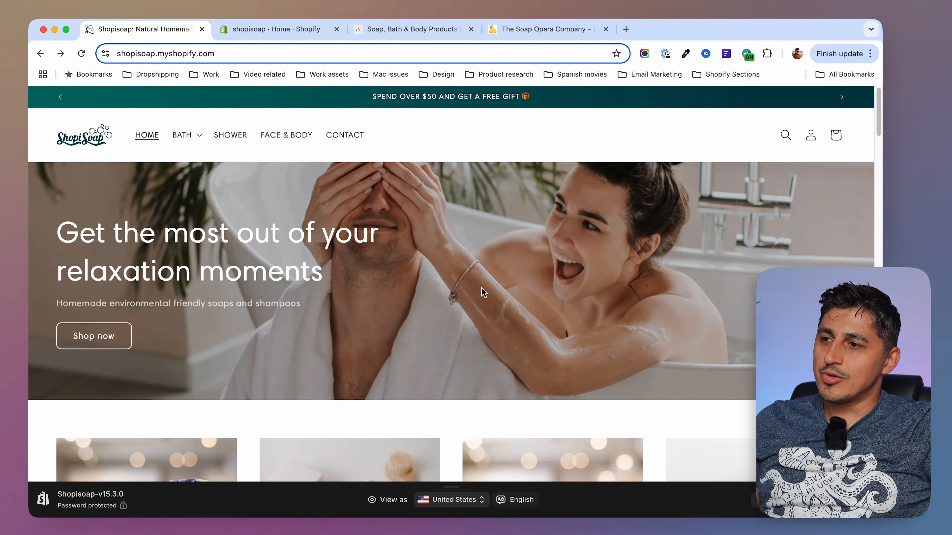
Look over the Shopisoap storefront's home page and its existing Bath dropdown menu.
scroll(451, 401, down, 1)
scroll(451, 401, down, 5)
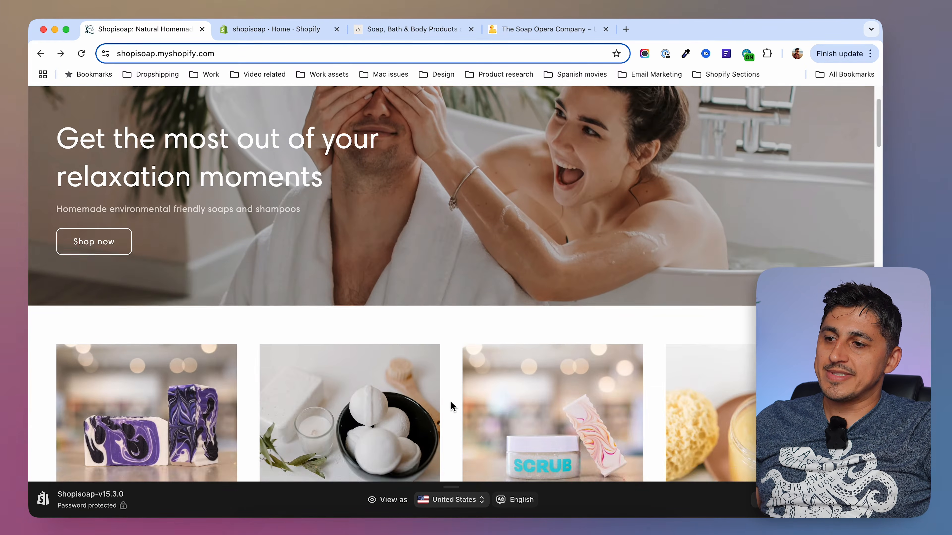
scroll(451, 401, up, 6)
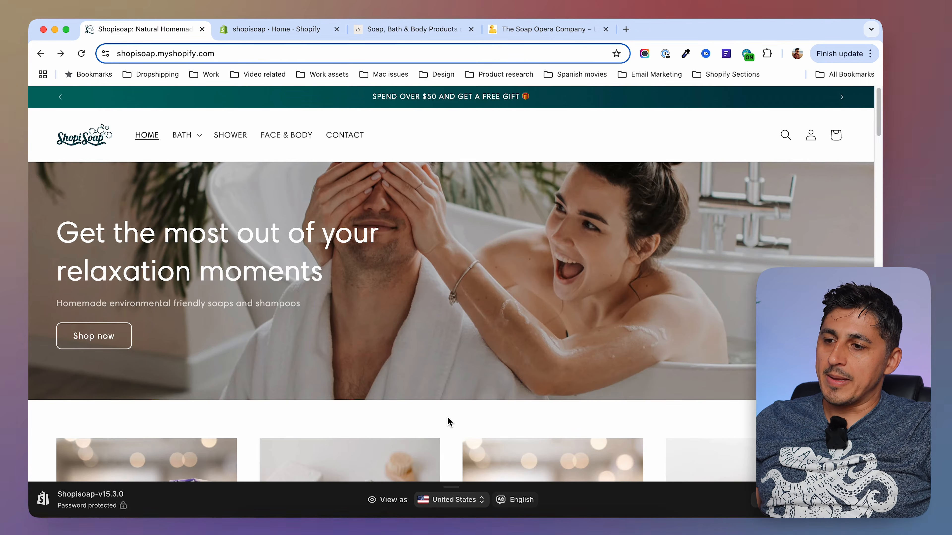
scroll(450, 422, down, 1)
scroll(449, 422, down, 2)
scroll(448, 418, up, 3)
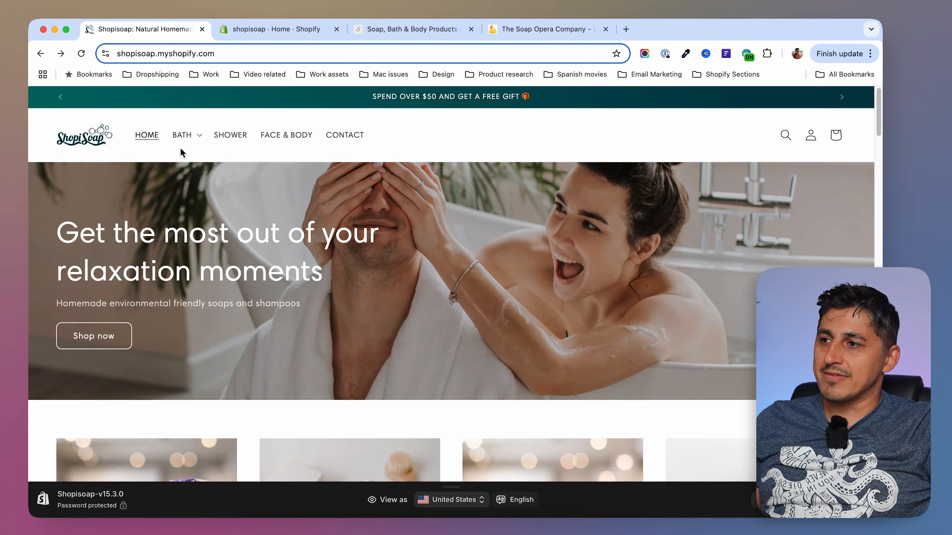
click(182, 135)
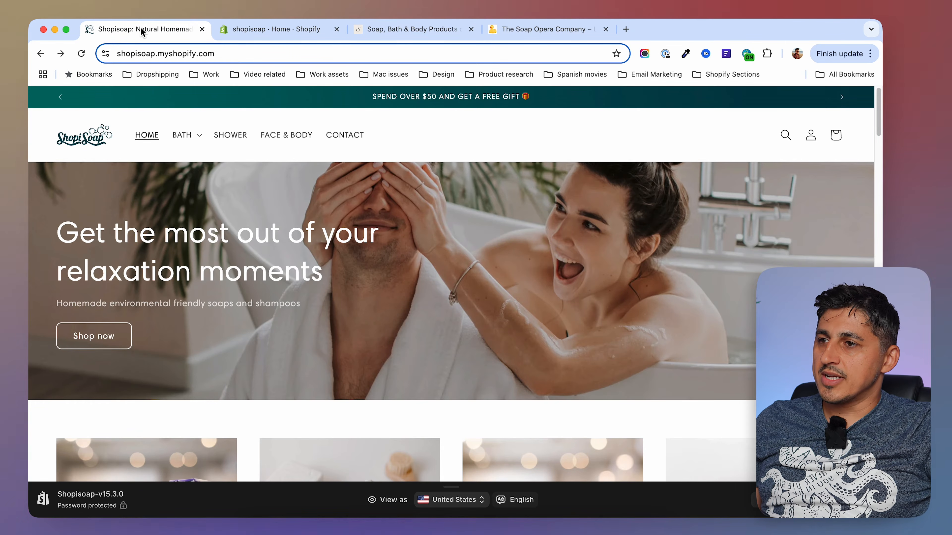
Examine the navigation dropdowns on the Soapology and The Soap Opera Company websites for comparison.
click(377, 25)
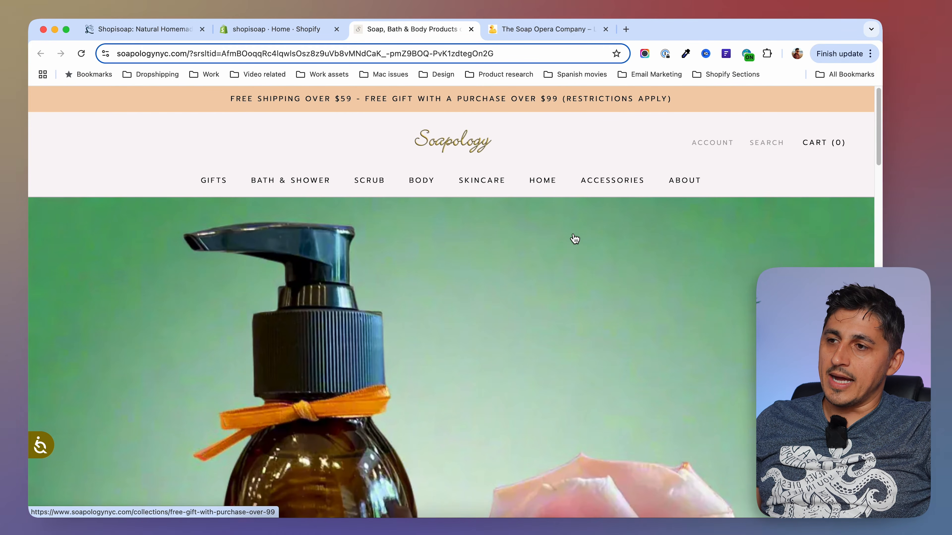
mouse_move(299, 187)
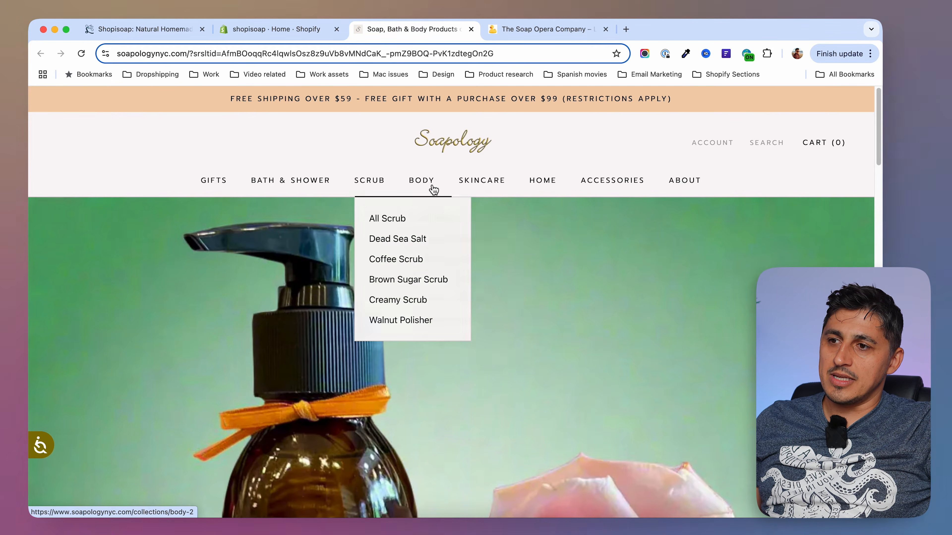
mouse_move(467, 191)
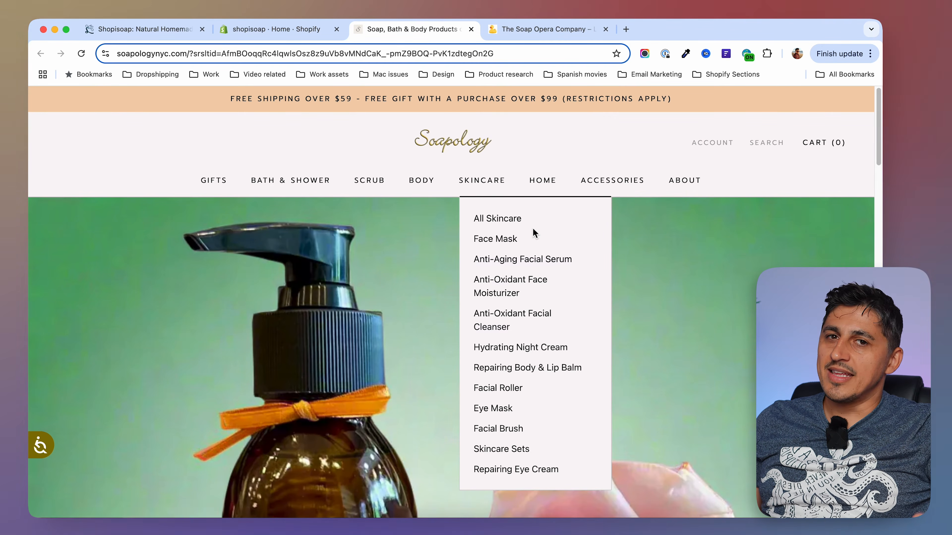
scroll(542, 412, down, 1)
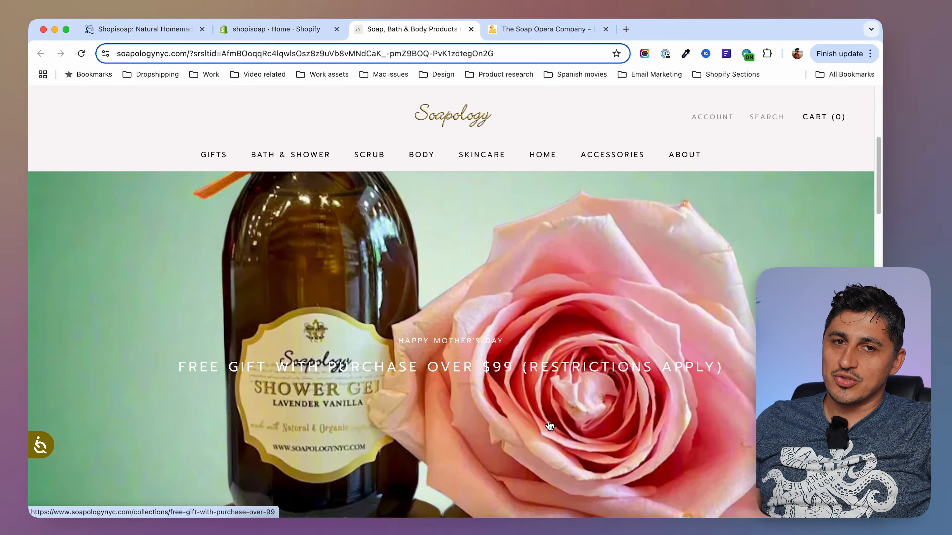
scroll(549, 425, up, 1)
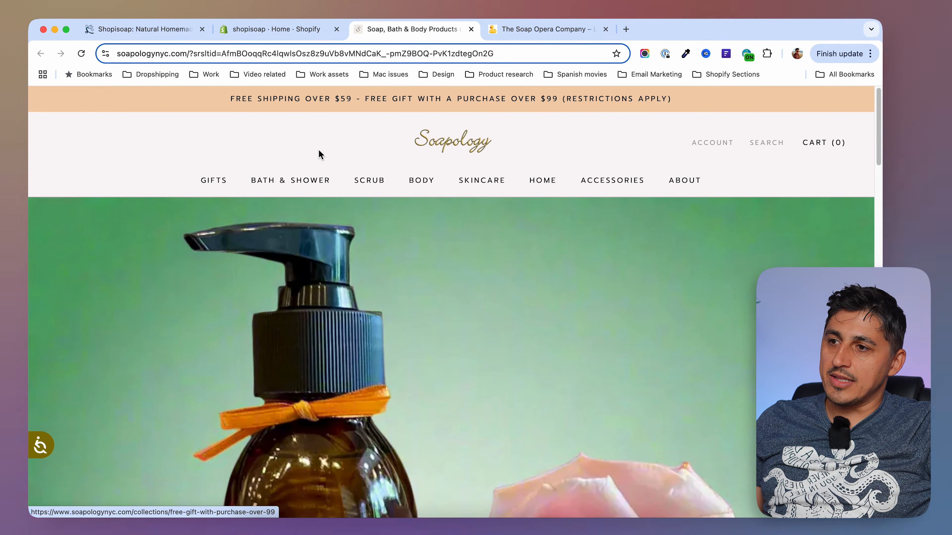
click(536, 31)
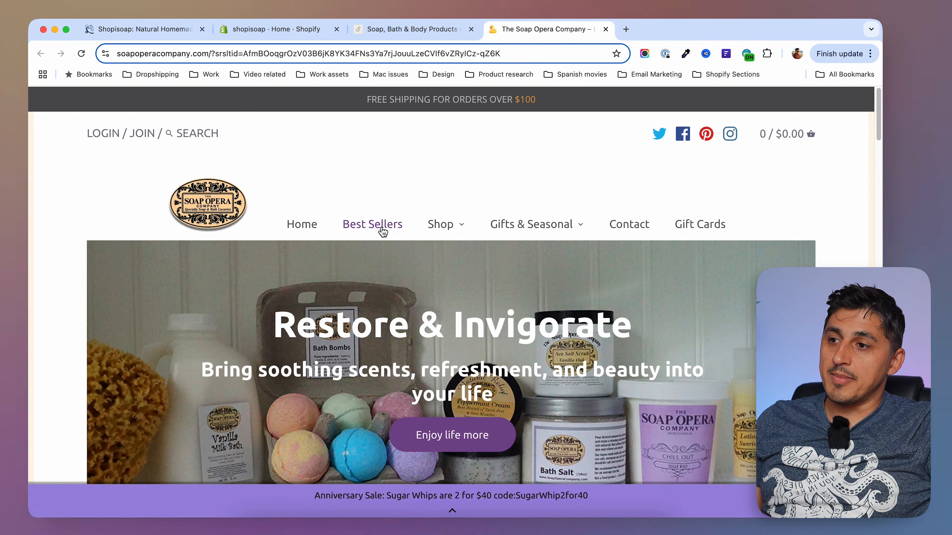
mouse_move(437, 228)
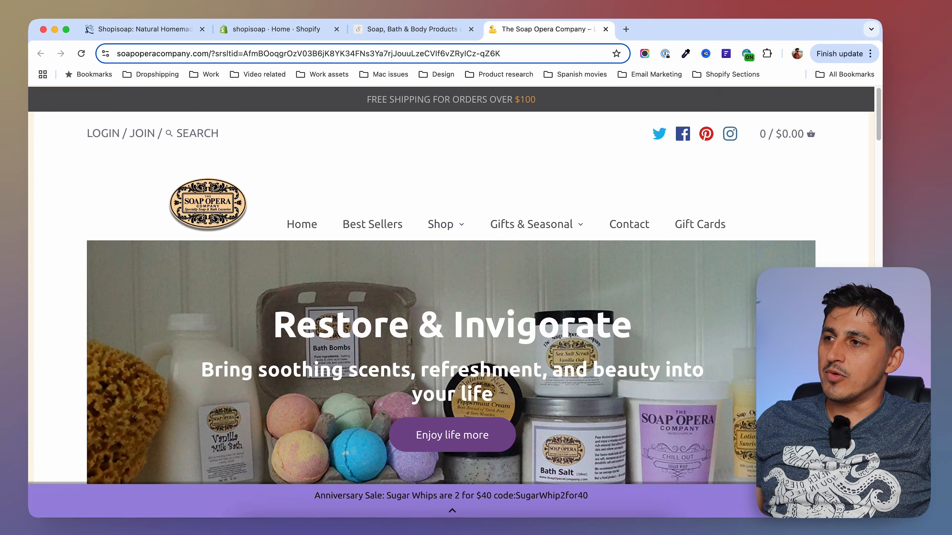
Switch to Finder and preview the menu plans 1 - Shower.png, 2 - Bath.png and 3 - Bath Bombs.png in the Shopisoap Megamenu folder.
click(128, 28)
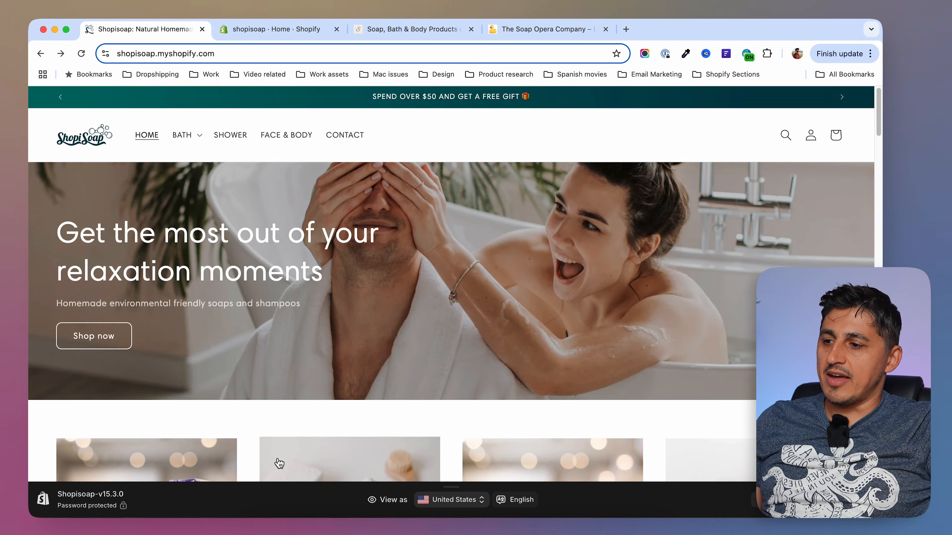
click(250, 525)
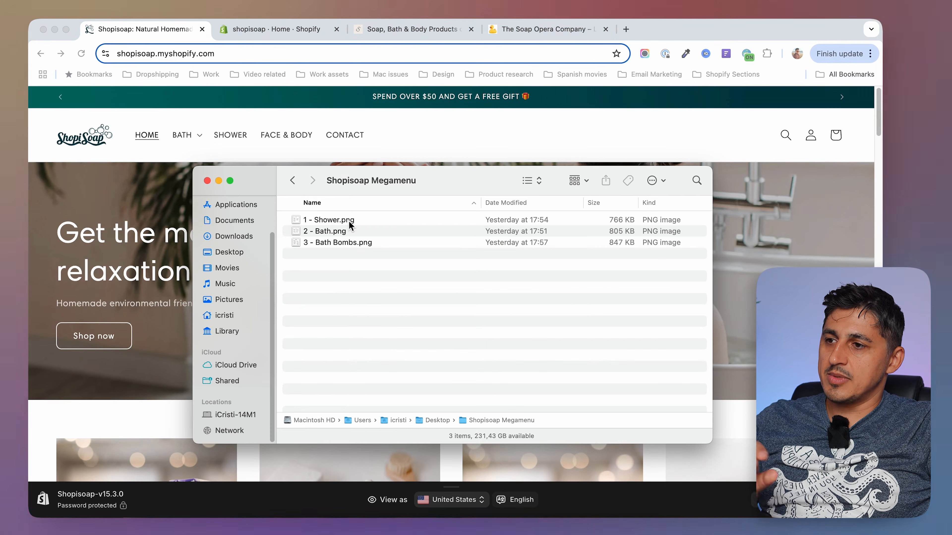
click(339, 220)
key(space)
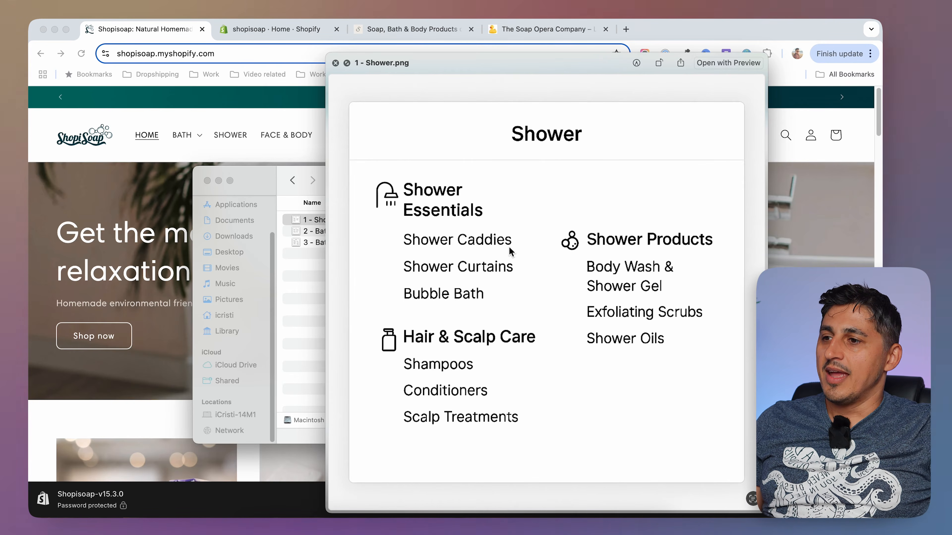
click(321, 235)
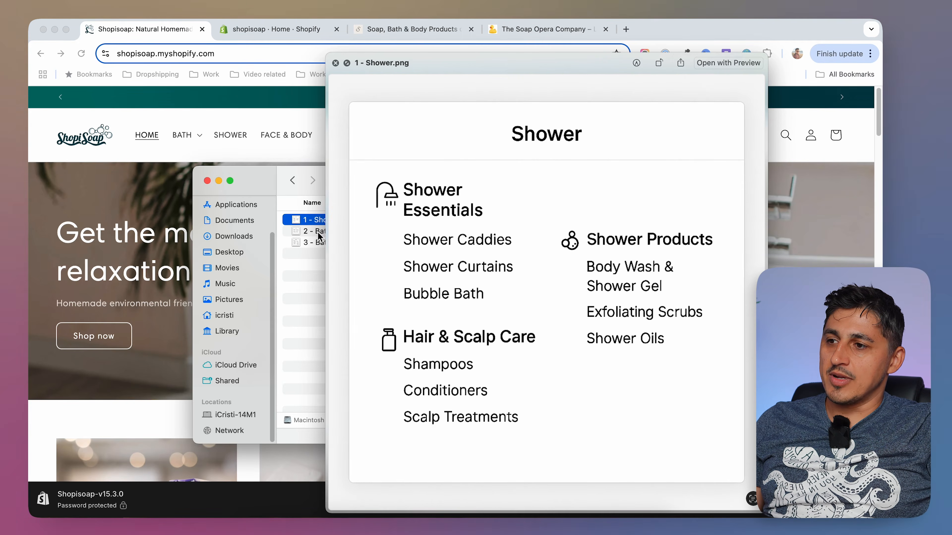
click(318, 233)
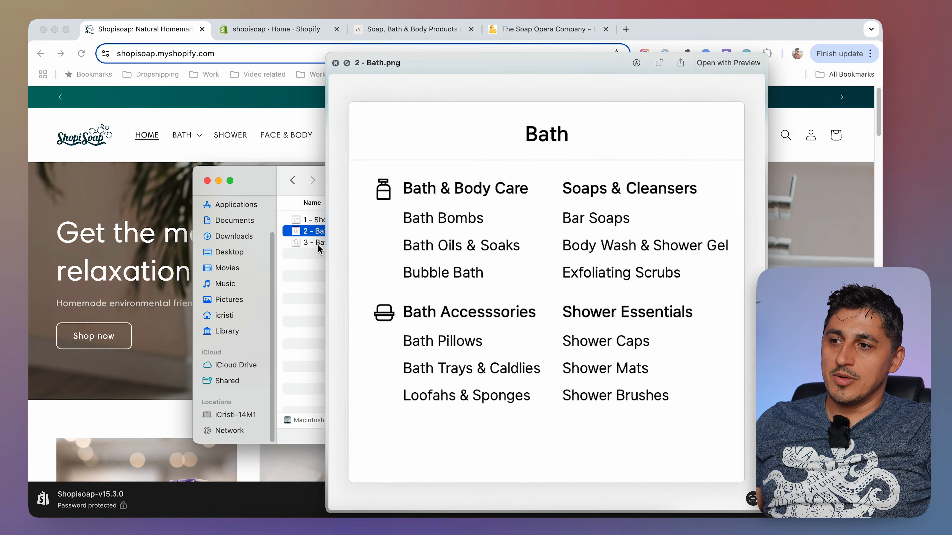
click(318, 243)
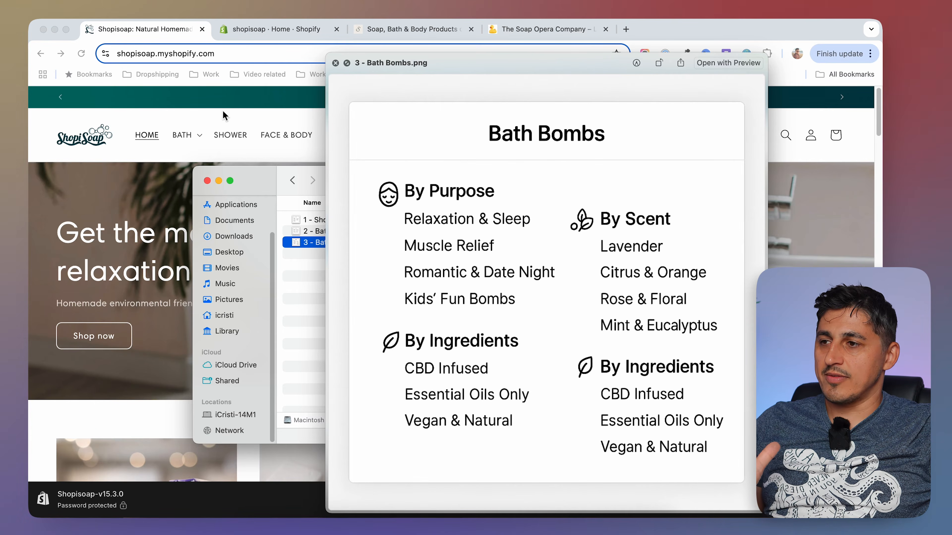
click(392, 243)
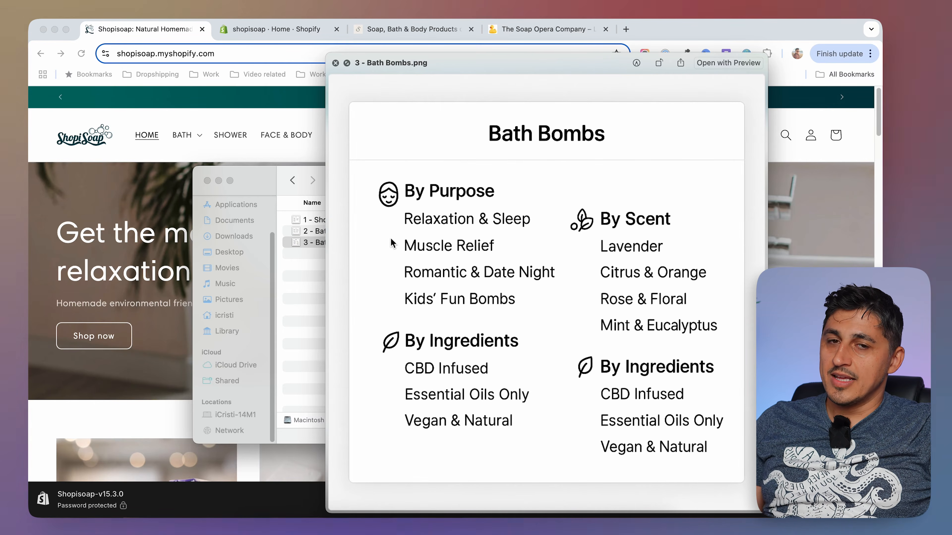
Open the current theme, Shopisoap-v15.3.0, for customization from the store admin's Online Store themes.
click(263, 33)
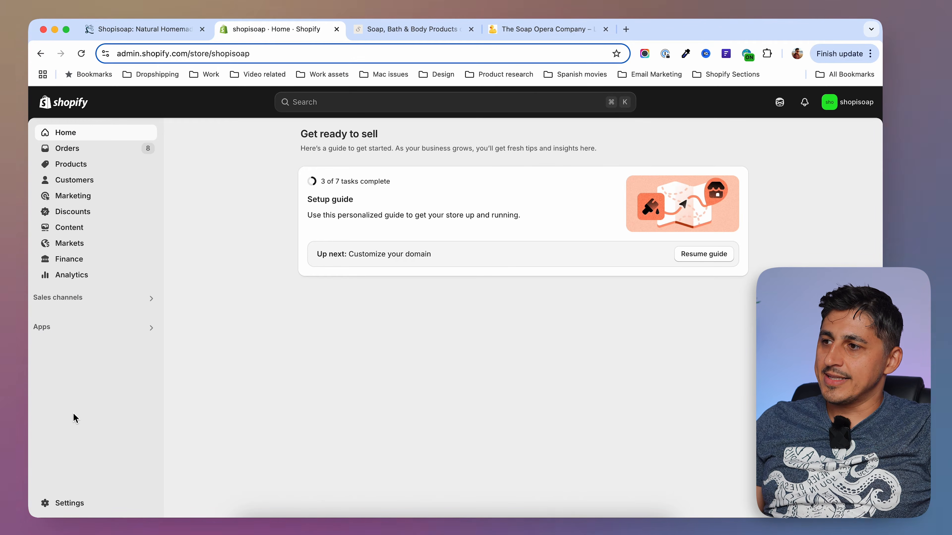
click(82, 302)
click(322, 145)
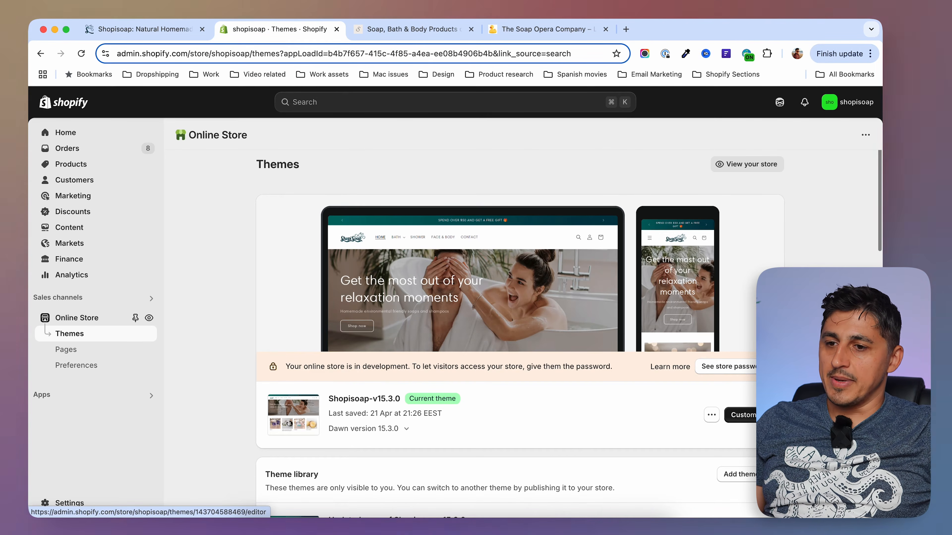
click(744, 415)
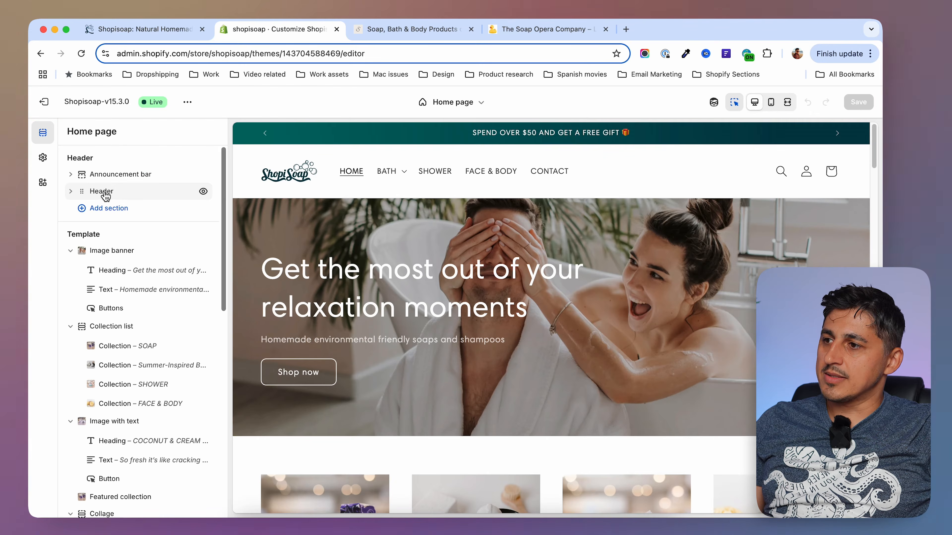
Set the Header section's menu type to Mega menu and save the theme.
click(106, 194)
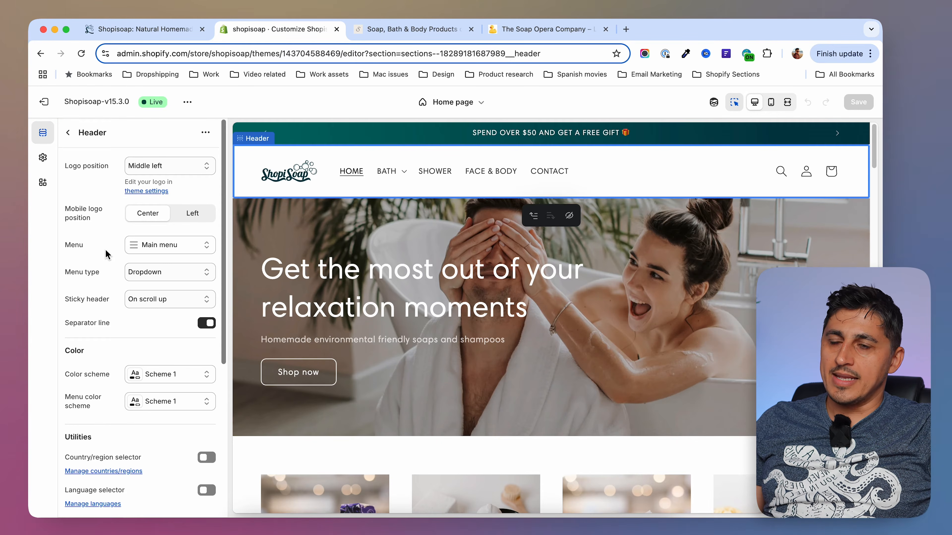
click(160, 277)
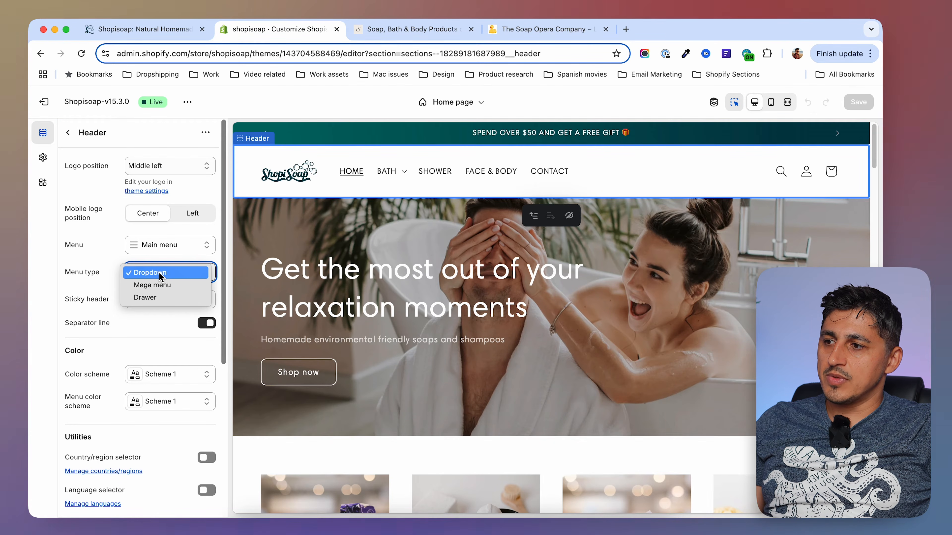
click(154, 285)
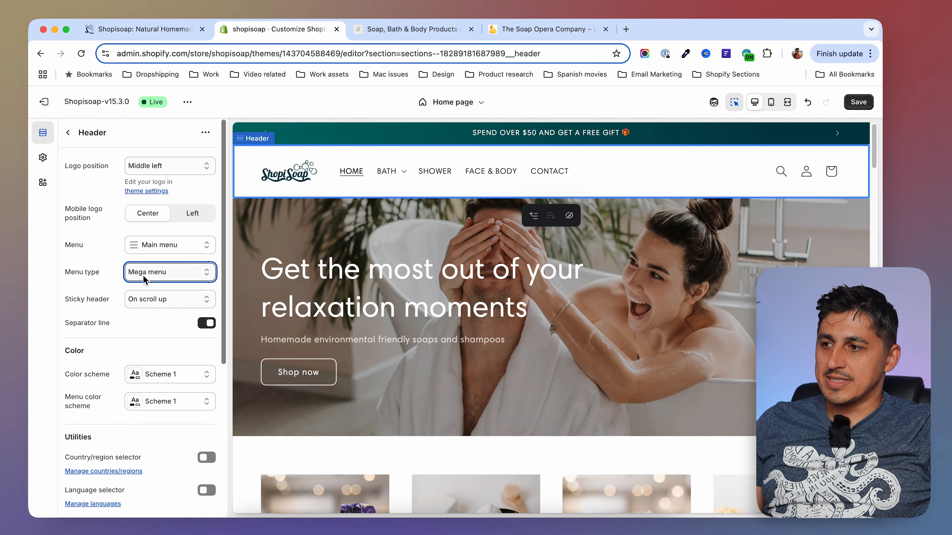
click(858, 102)
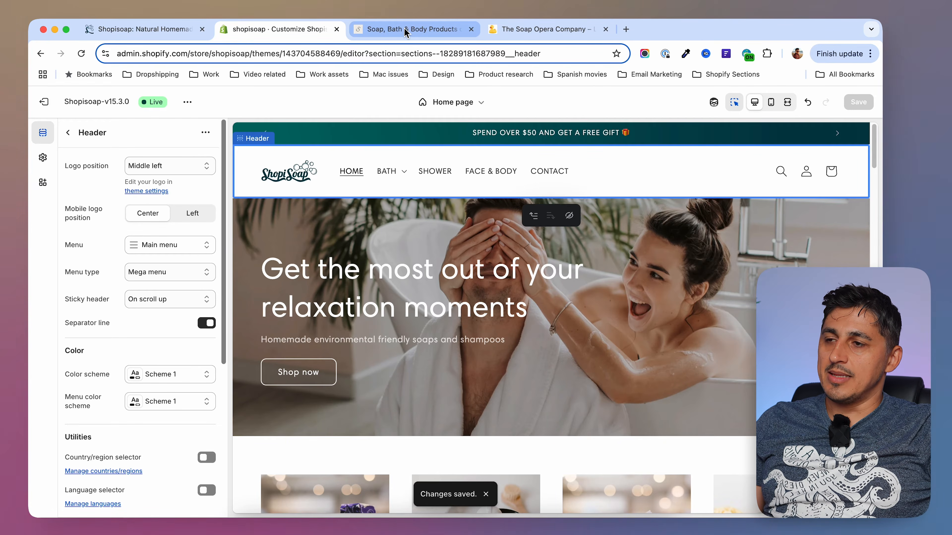
Reload the Shopisoap storefront and check how the Bath menu opens.
click(157, 33)
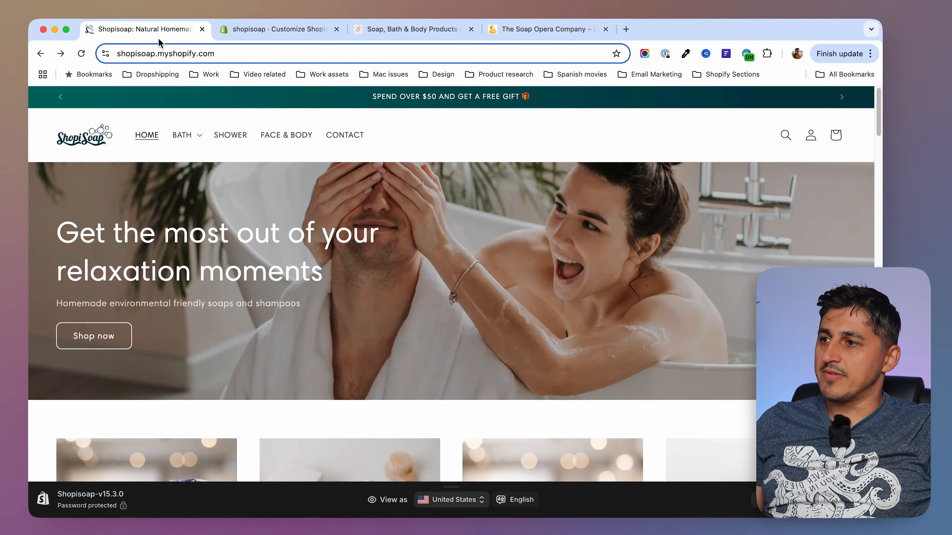
click(81, 54)
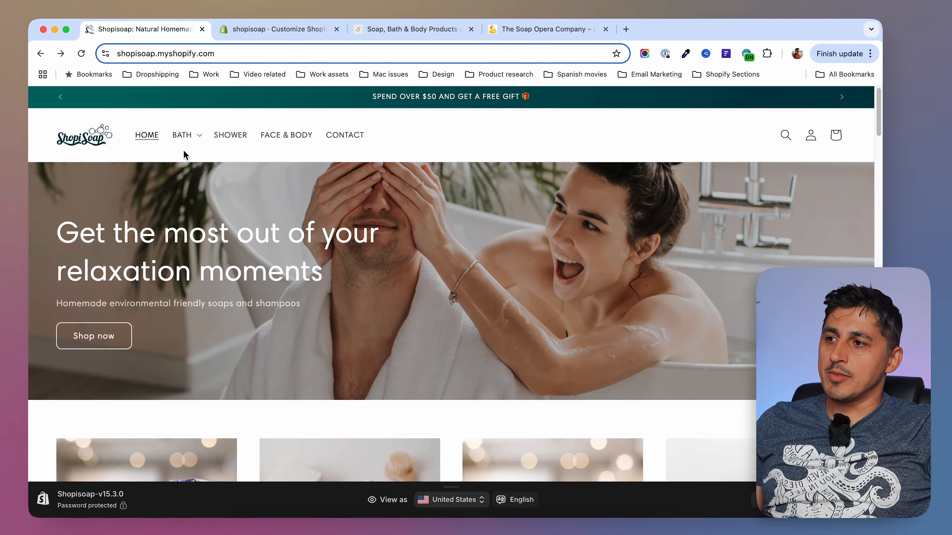
click(187, 144)
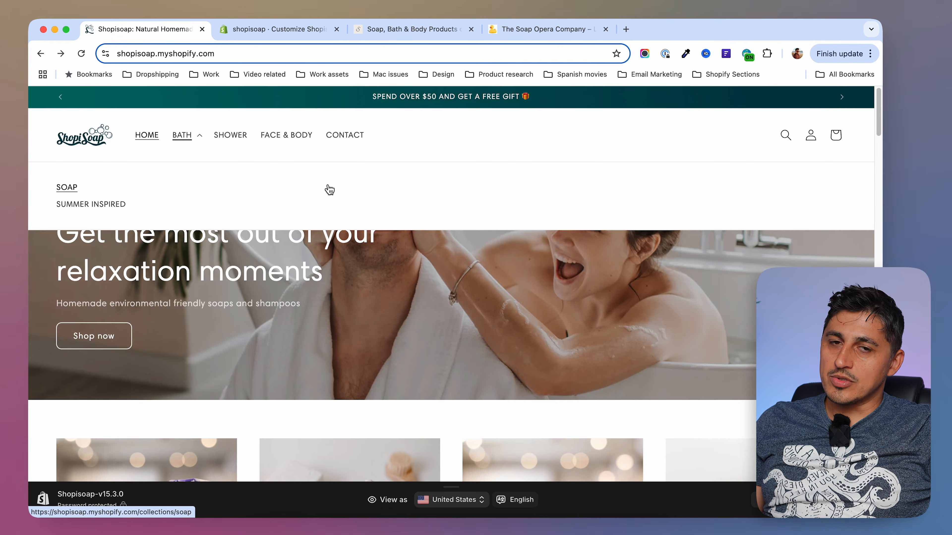
Leave the theme editor and open the list of navigation menus in the store admin's content area.
click(277, 30)
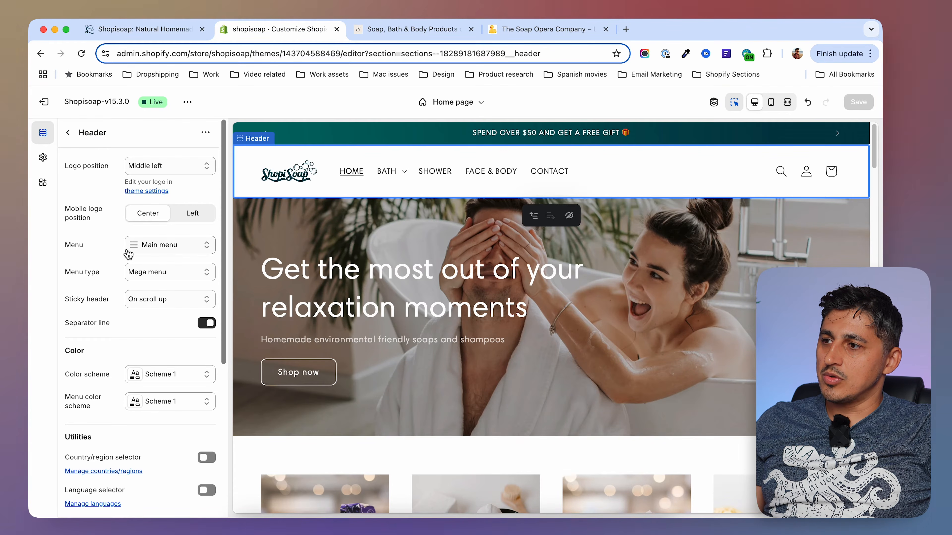
click(44, 101)
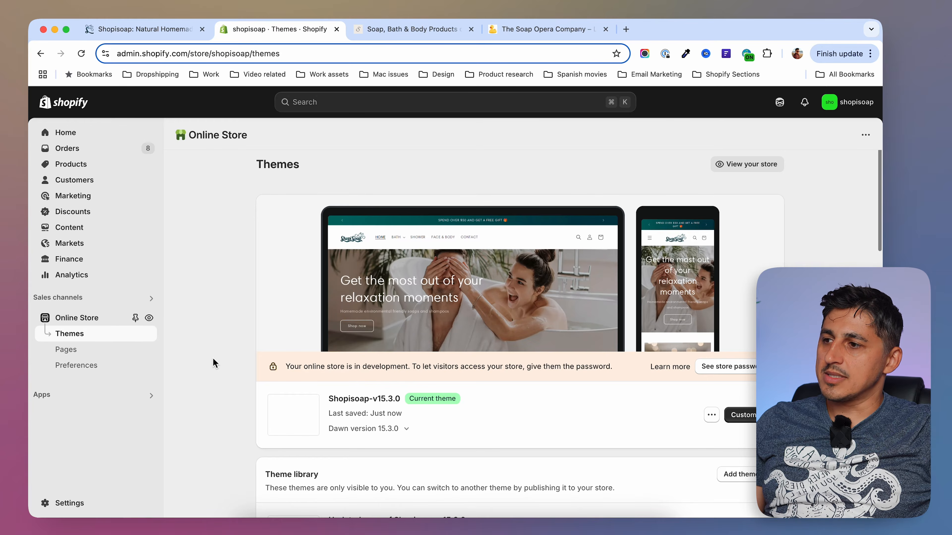
click(79, 229)
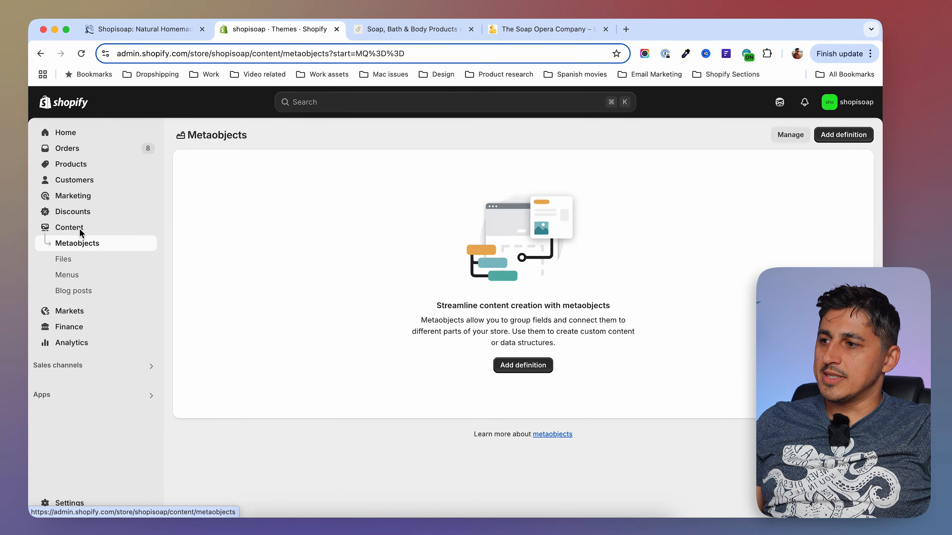
click(78, 281)
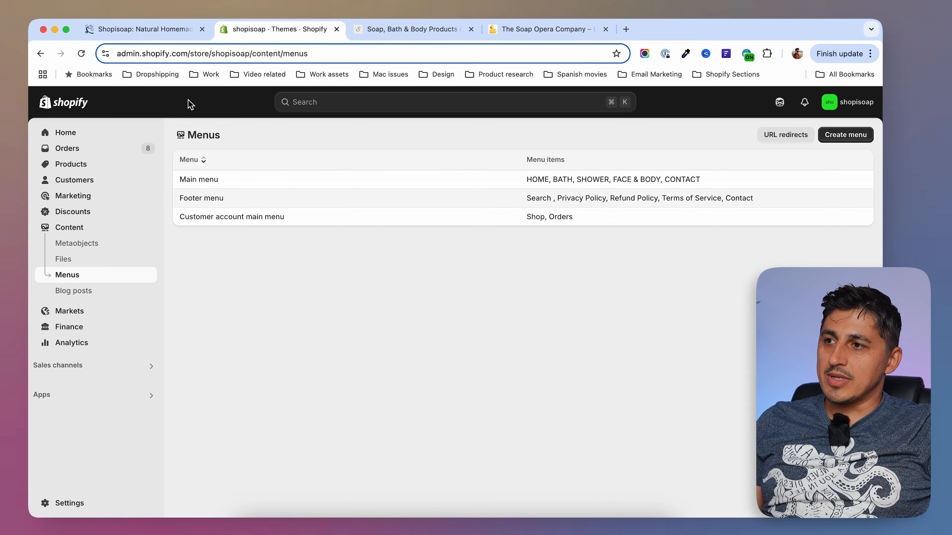
Open the Main menu and compare its items with the navigation shown on the Shopisoap storefront.
click(174, 33)
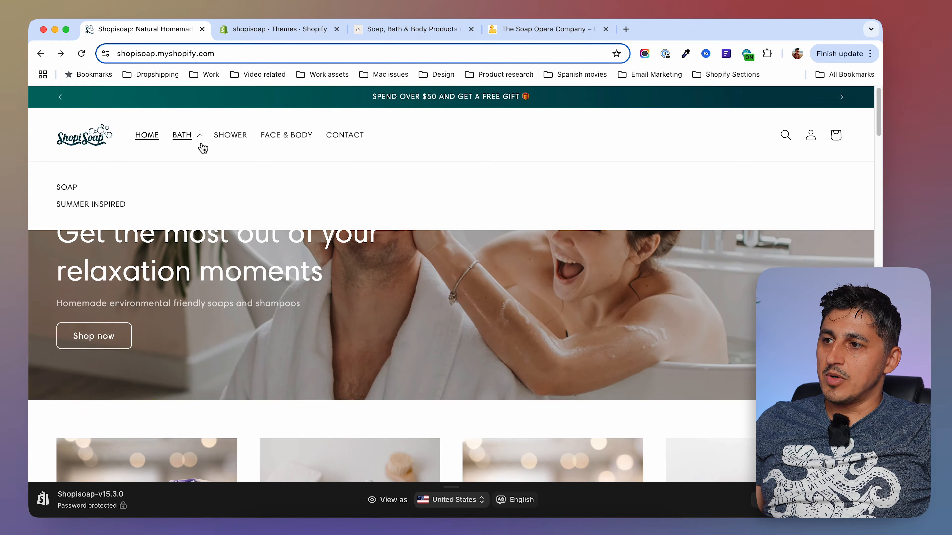
click(187, 141)
click(189, 143)
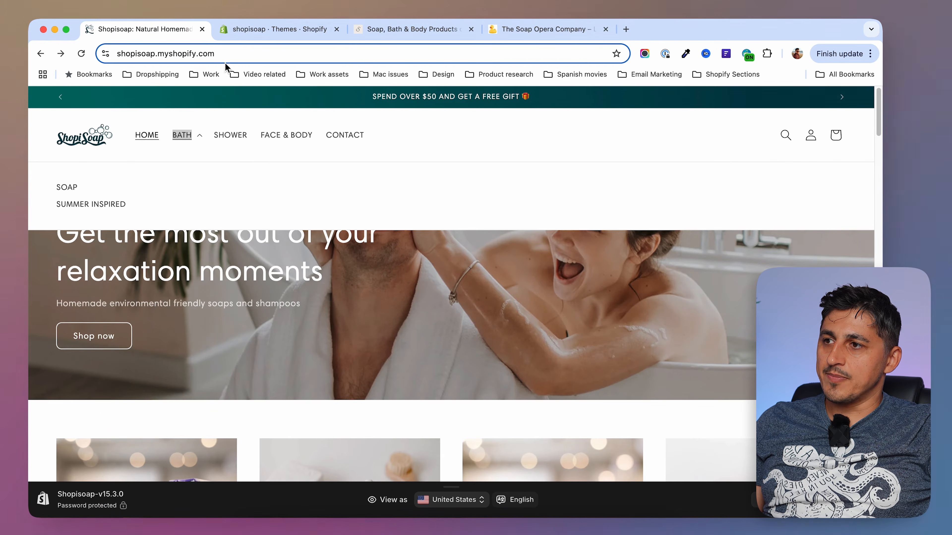
click(253, 32)
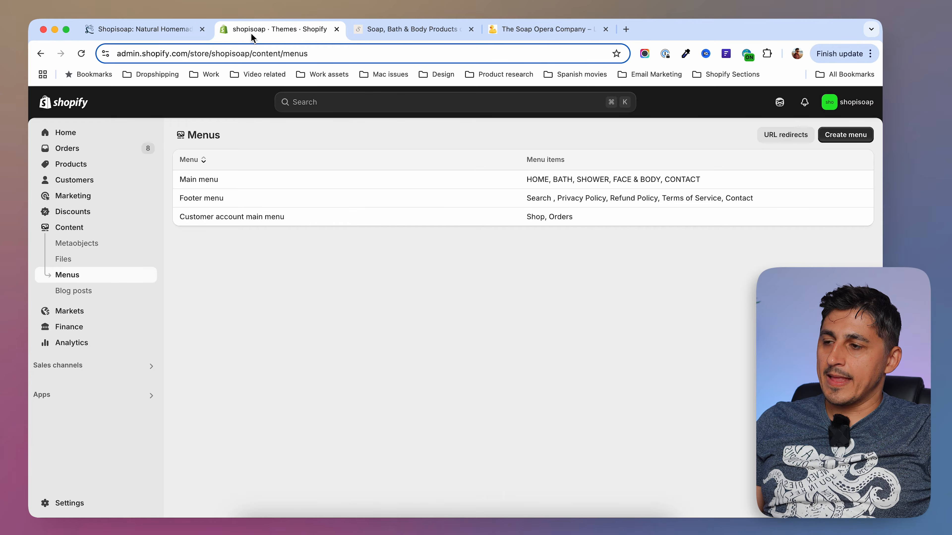
click(203, 184)
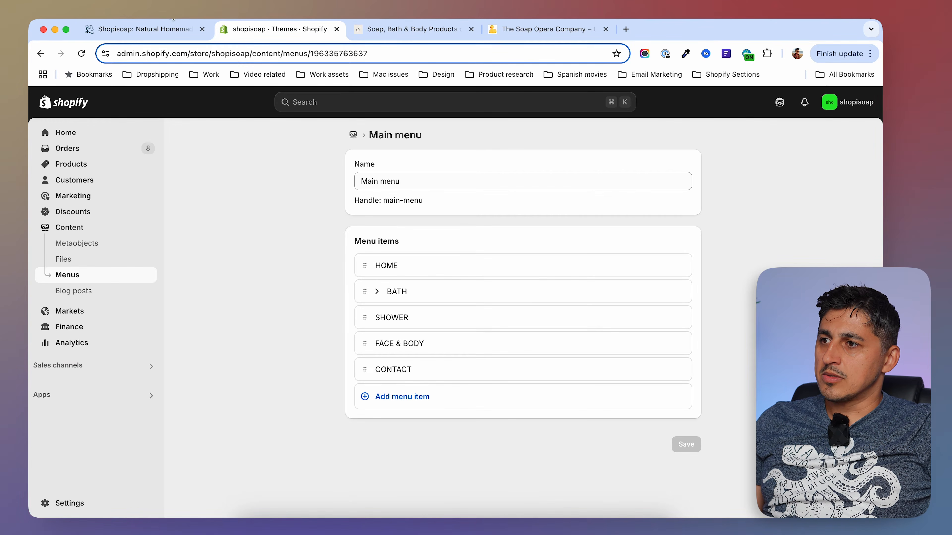
click(167, 29)
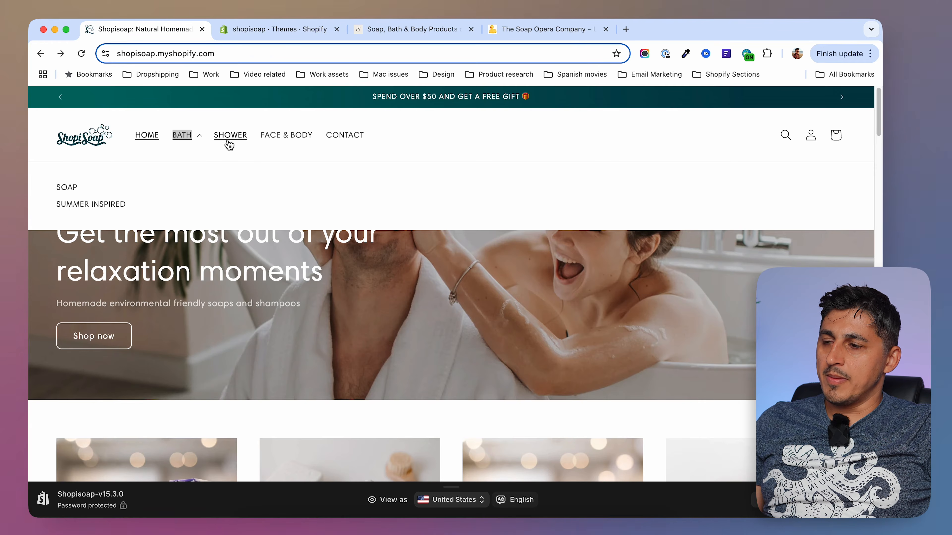
click(276, 36)
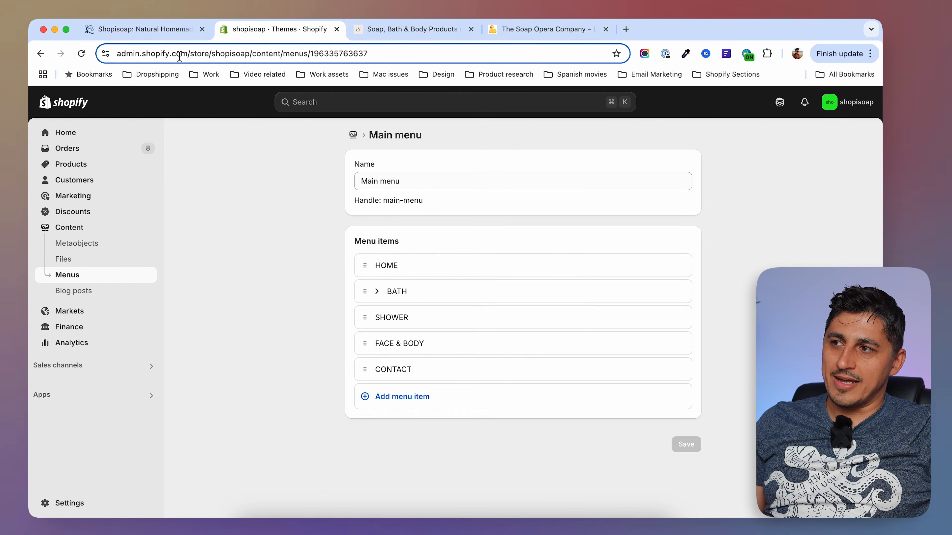
click(146, 29)
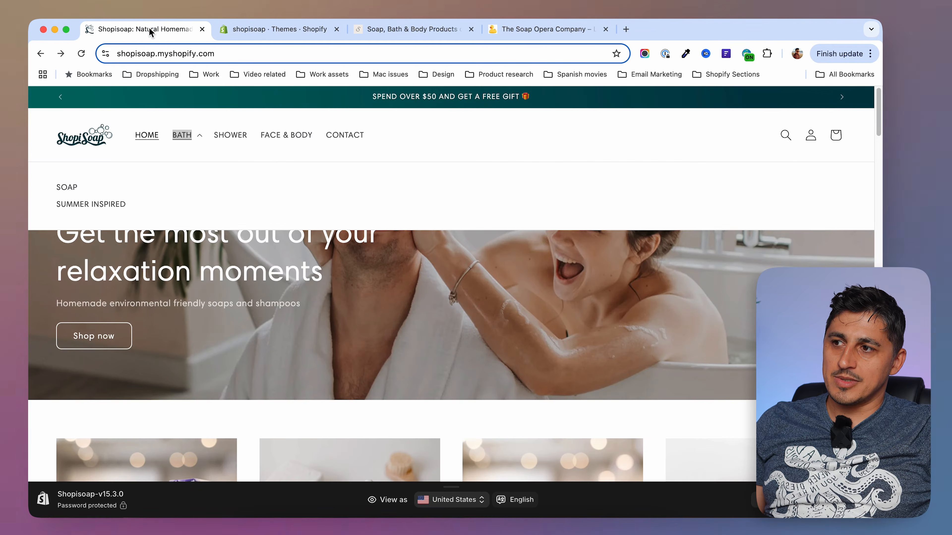
click(252, 30)
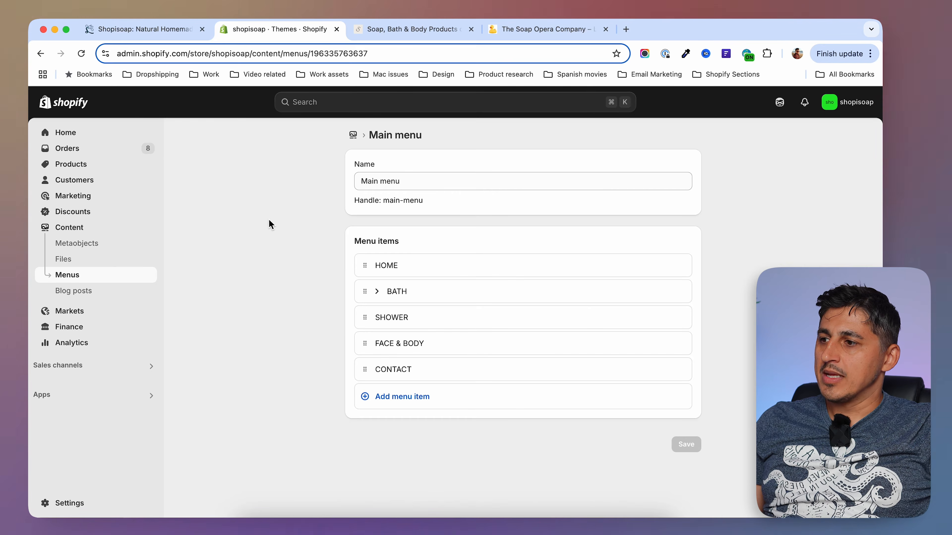
Return to the menus list and start a new menu named Mega menu.
click(73, 277)
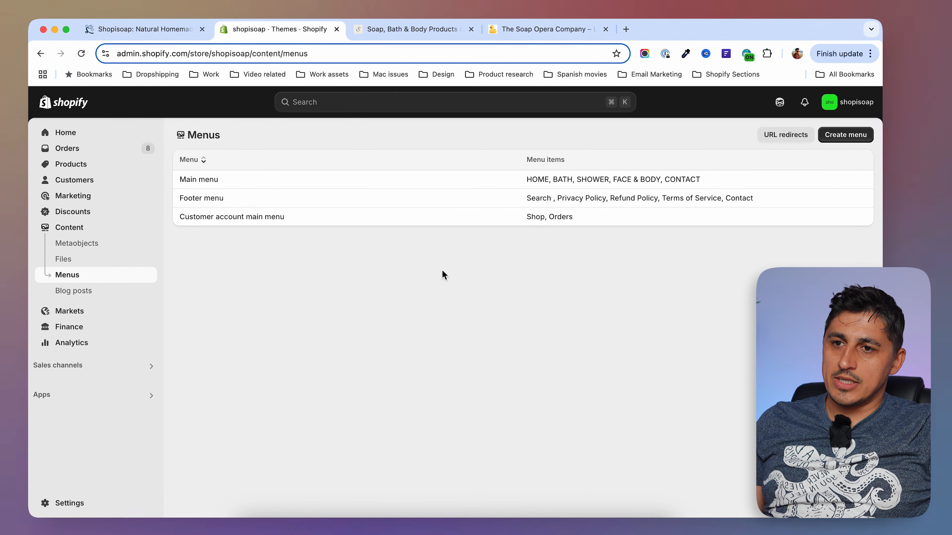
click(843, 135)
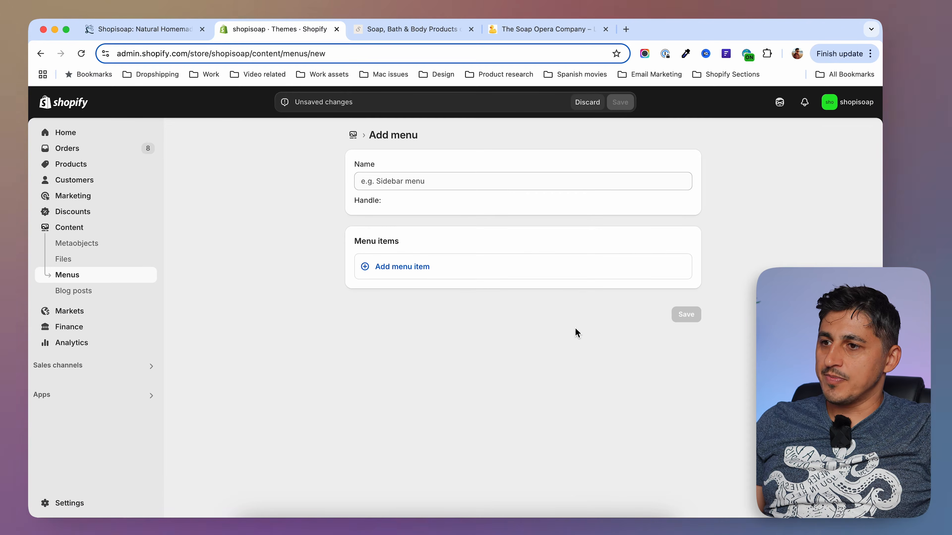
click(491, 186)
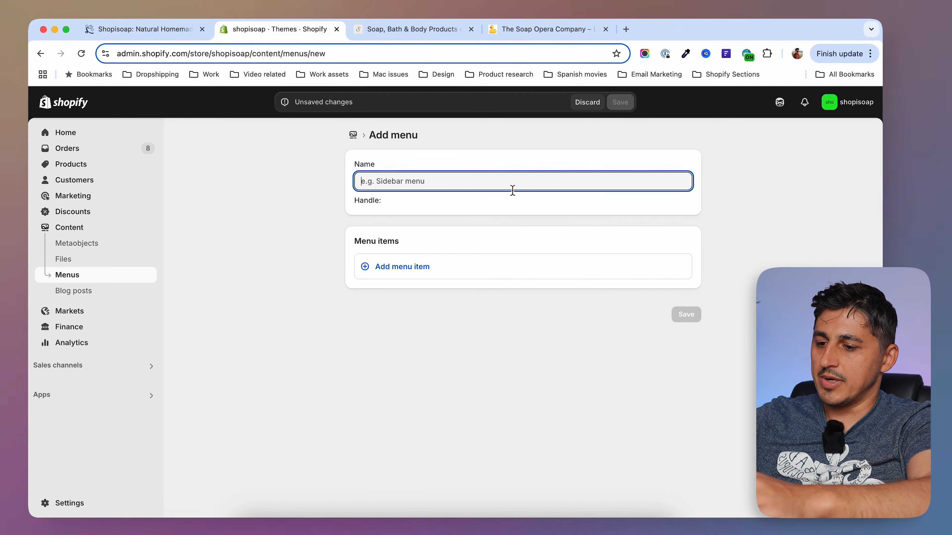
text(Mega menu)
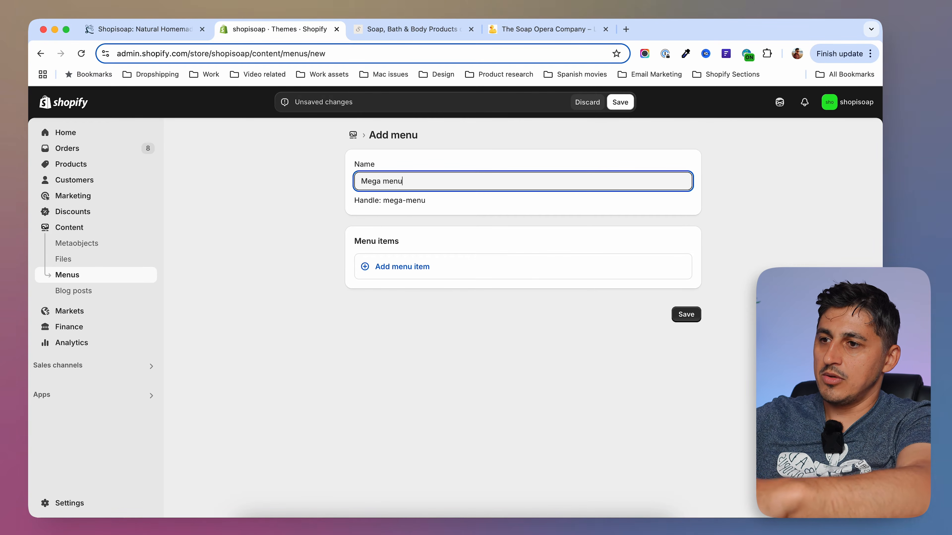
click(359, 322)
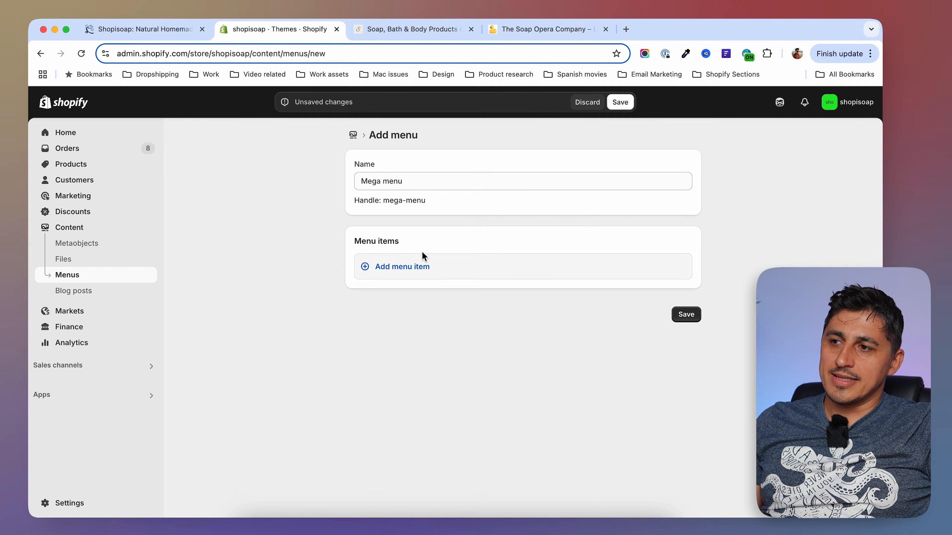
Check the storefront's navigation, then add a menu item labelled Home that links to the Home page.
click(159, 30)
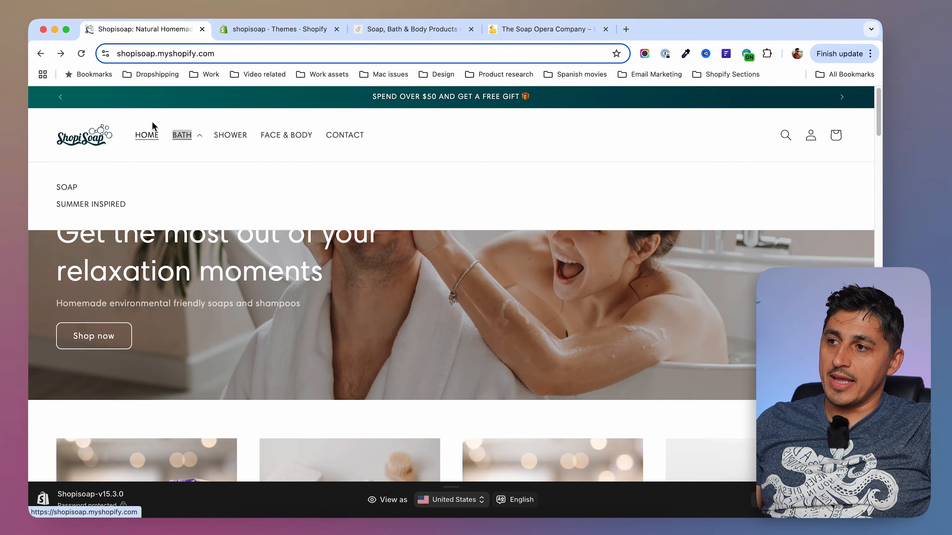
click(240, 29)
click(369, 268)
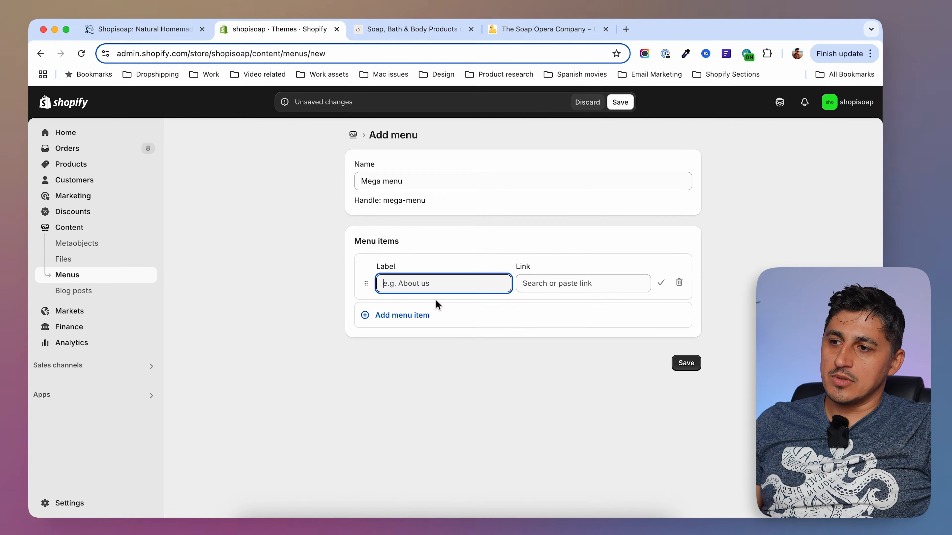
text(Home)
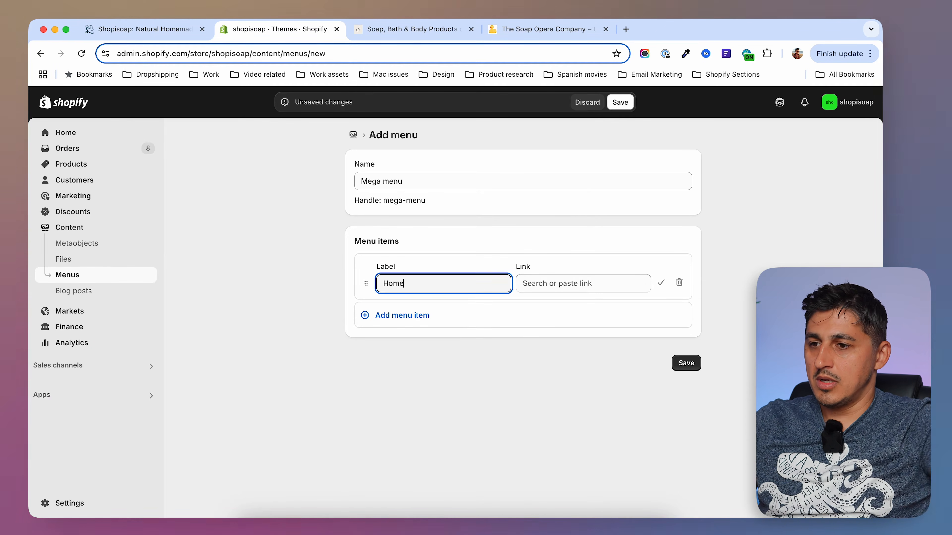
click(613, 283)
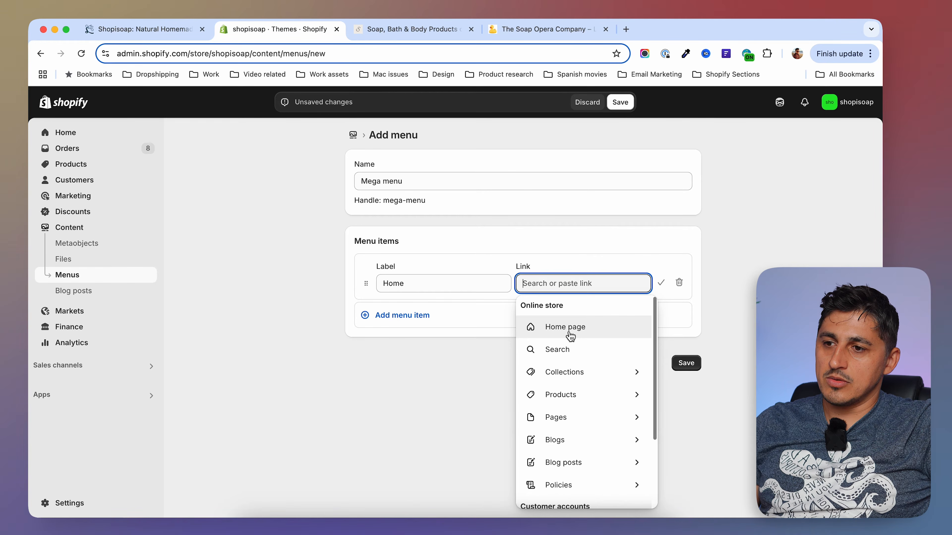
click(590, 335)
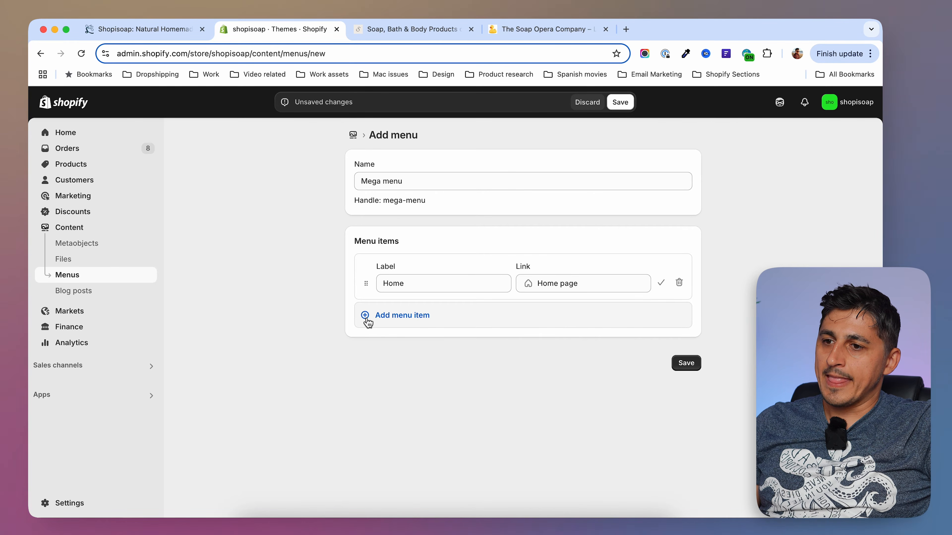
click(661, 284)
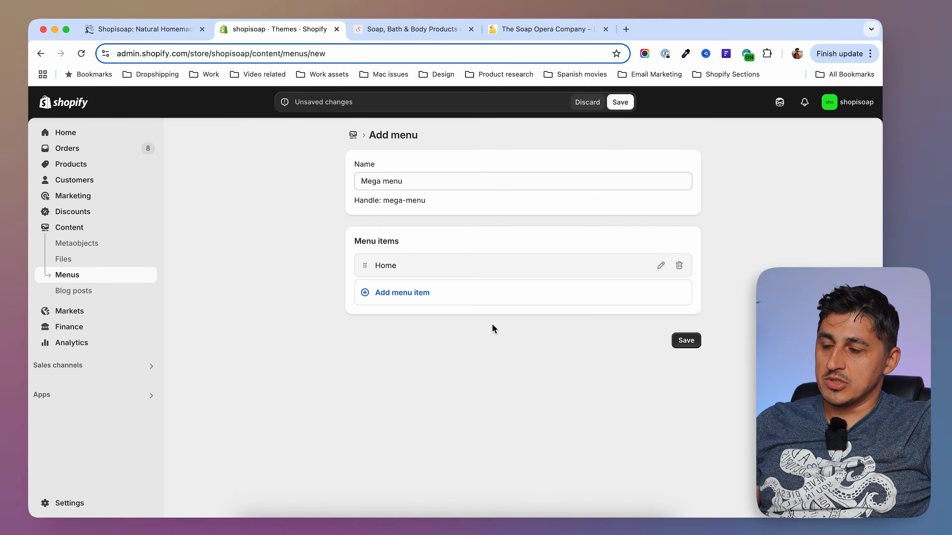
Add a second menu item labelled Contact that links to the Contact page, and save the new menu.
click(368, 296)
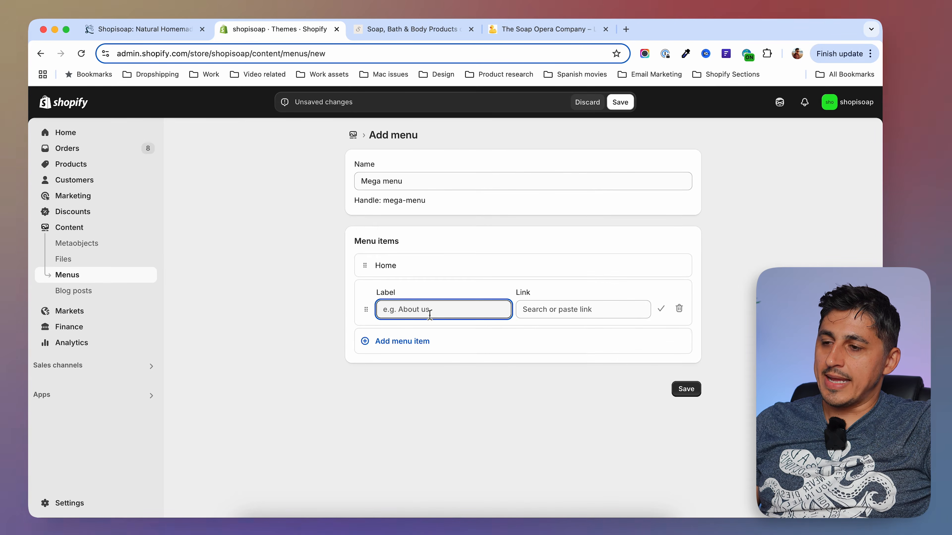
text(contact)
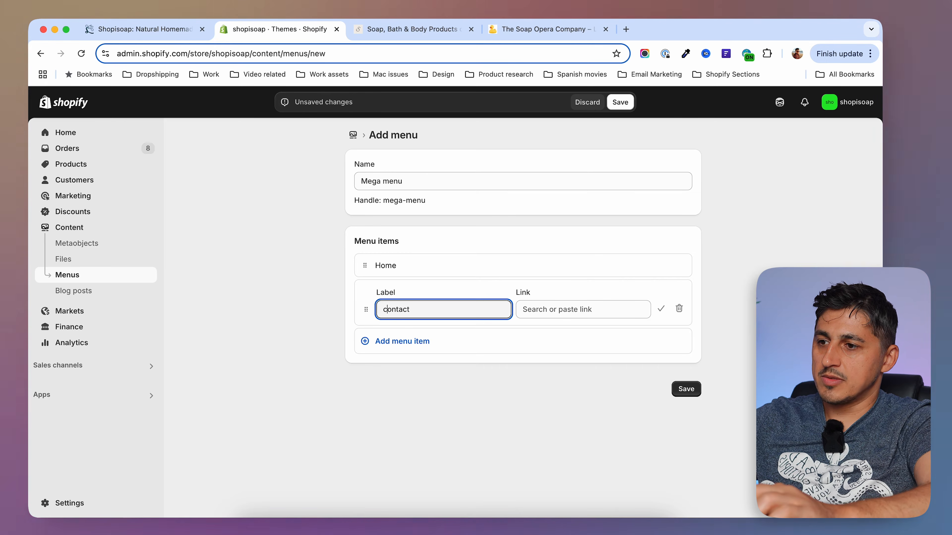
text(C)
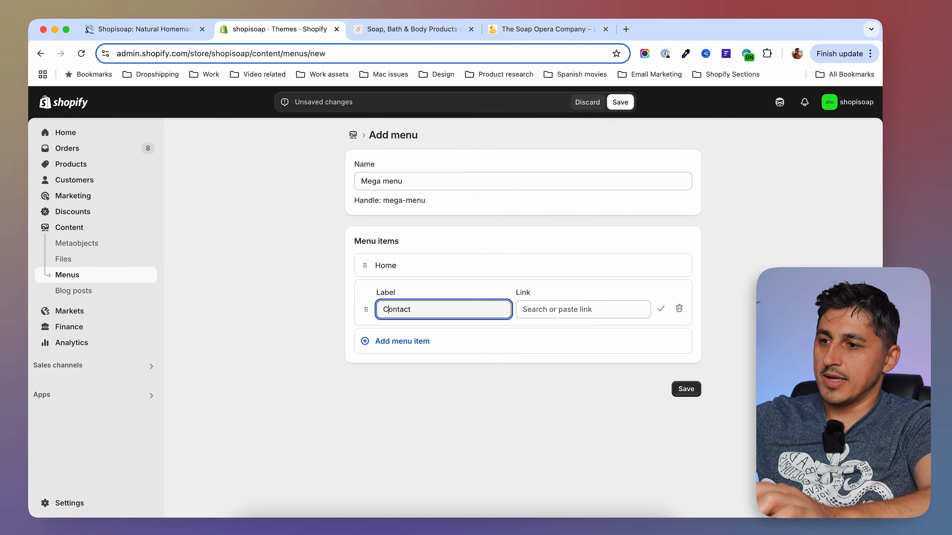
click(554, 312)
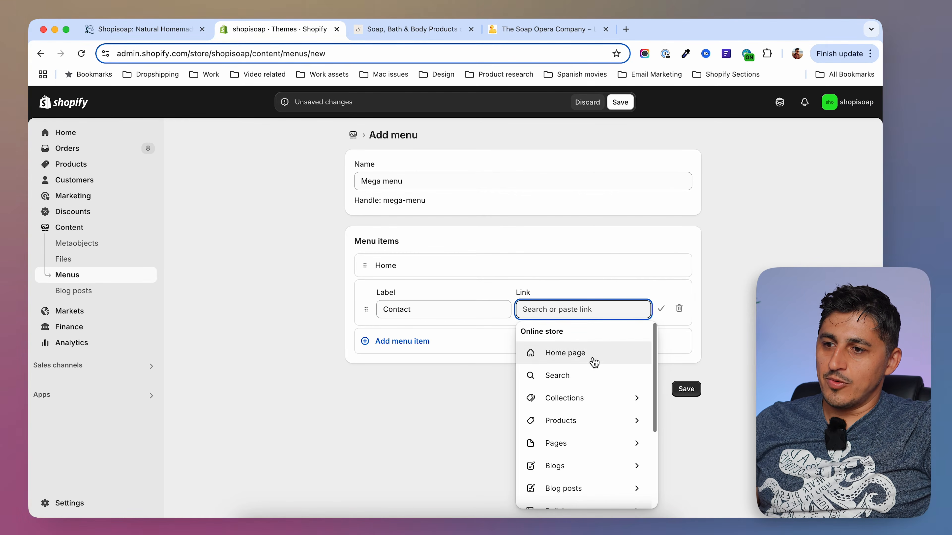
click(586, 448)
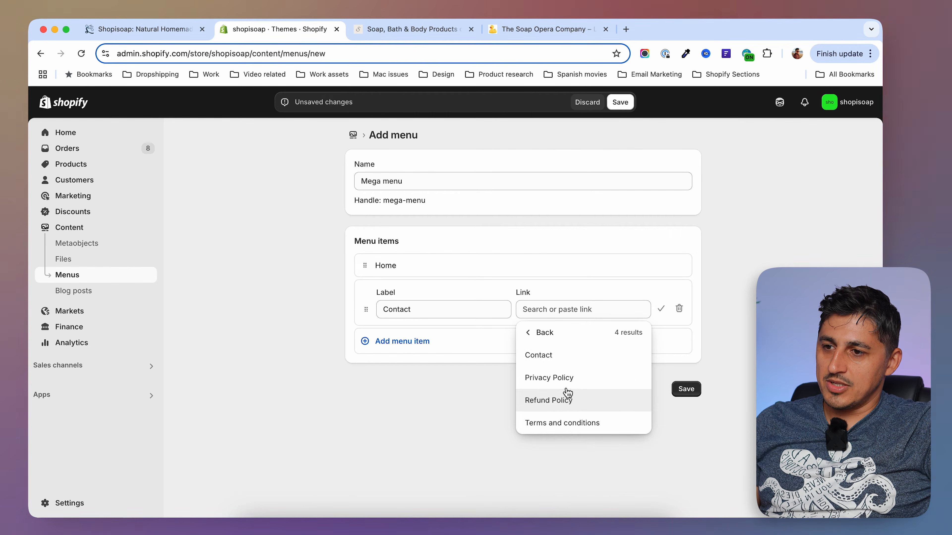
click(559, 360)
click(660, 308)
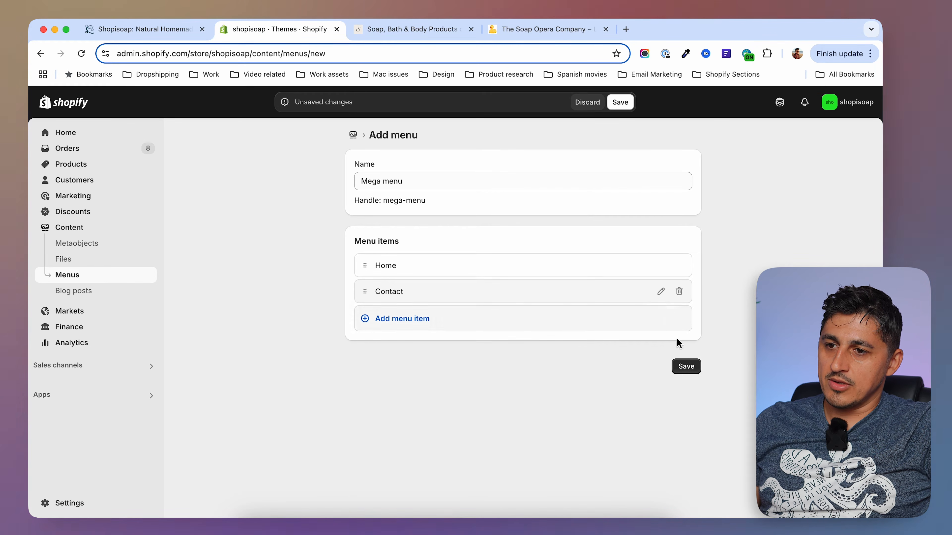
click(687, 367)
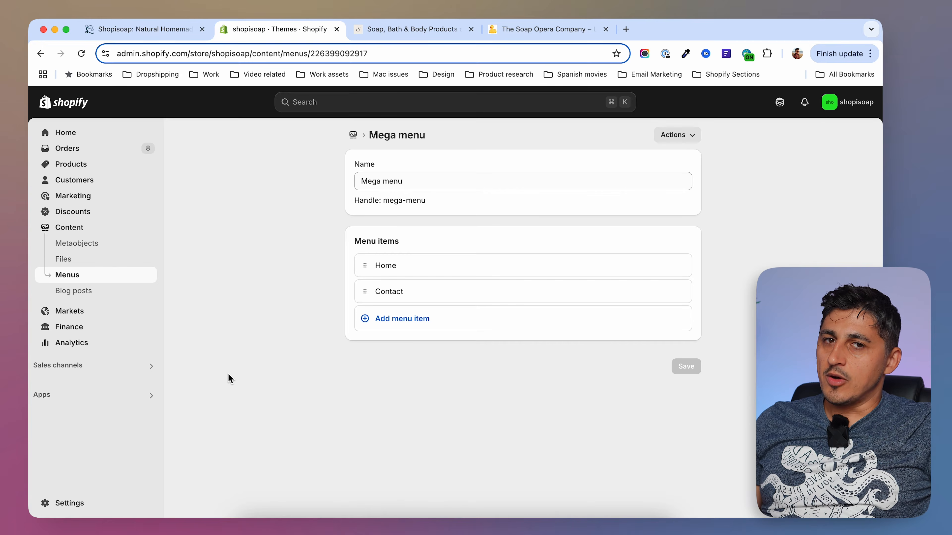
Go to the Online Store themes and open the current theme, Shopisoap-v15.3.0, for customization again.
click(85, 366)
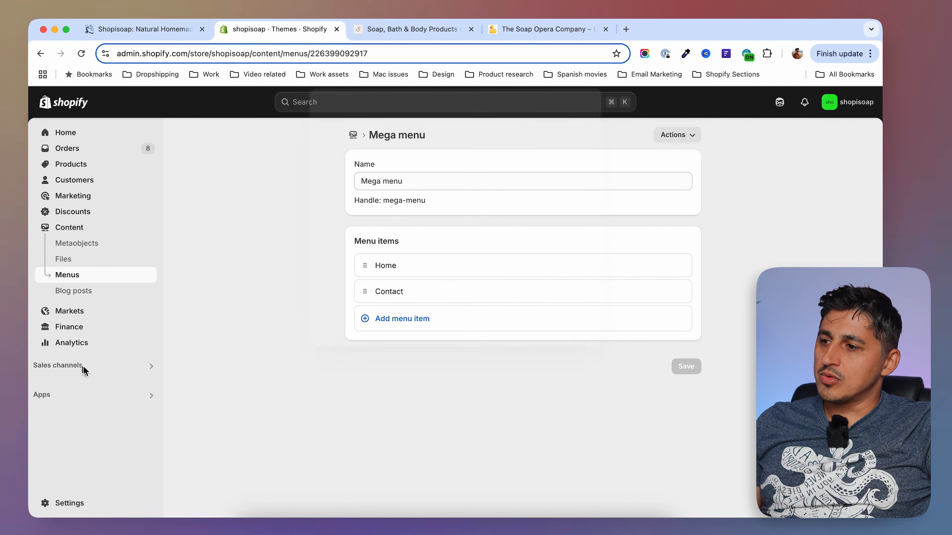
click(356, 152)
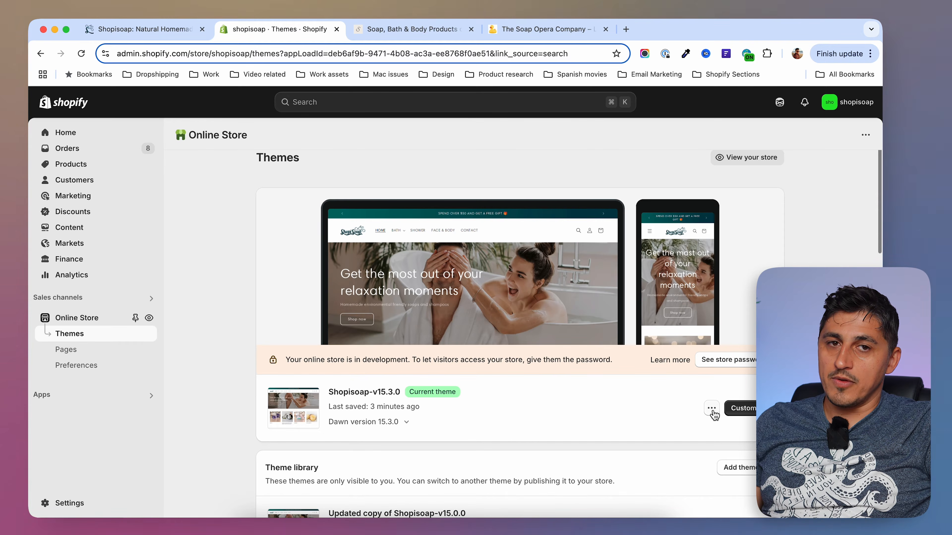
scroll(599, 413, down, 1)
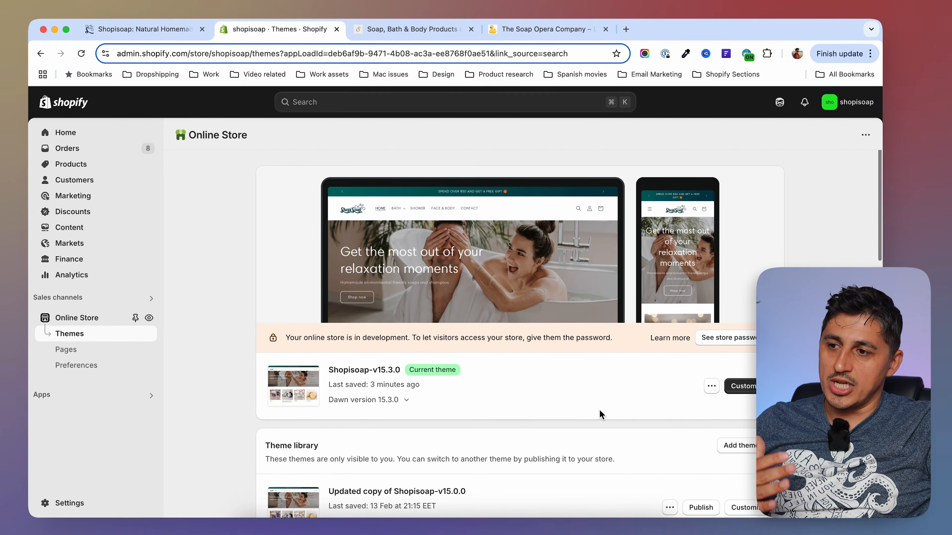
scroll(599, 409, up, 1)
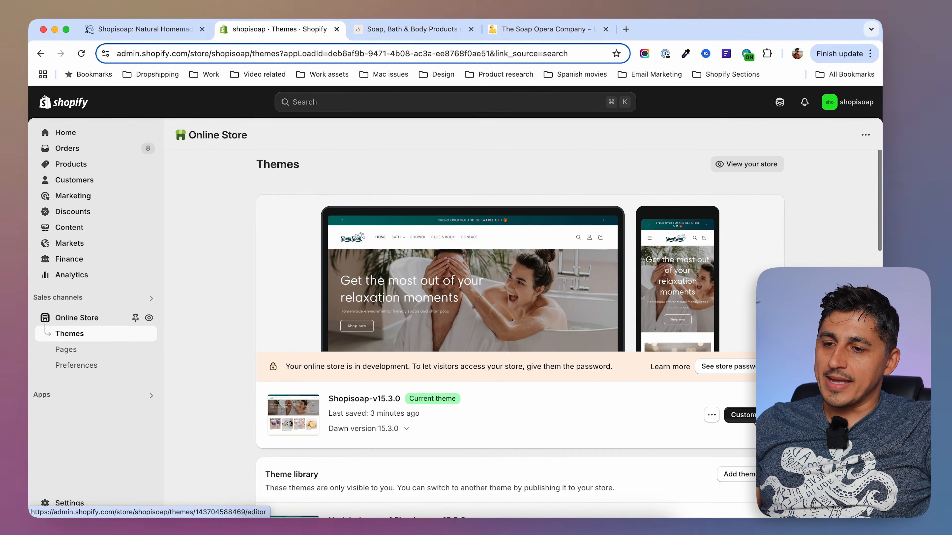
click(743, 416)
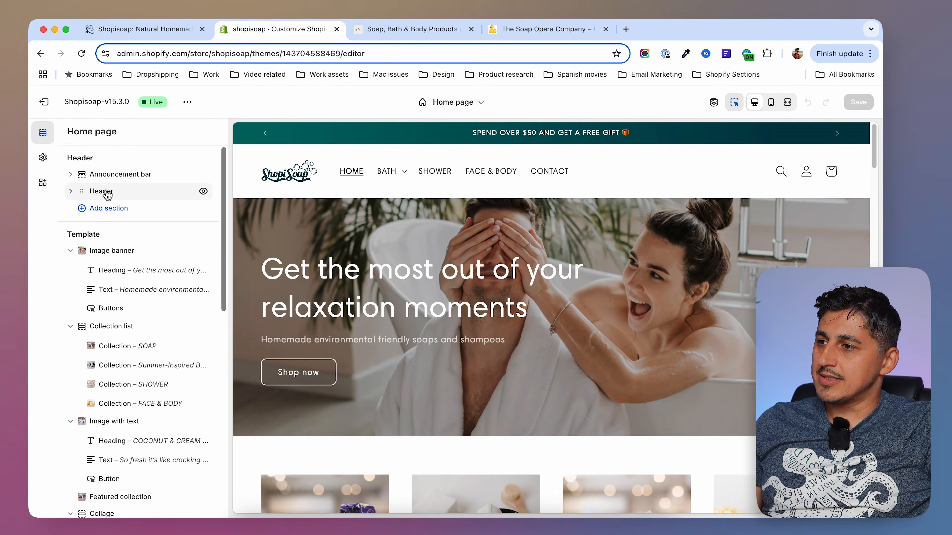
Replace the header section's Main menu with Mega menu and save the theme changes.
click(102, 191)
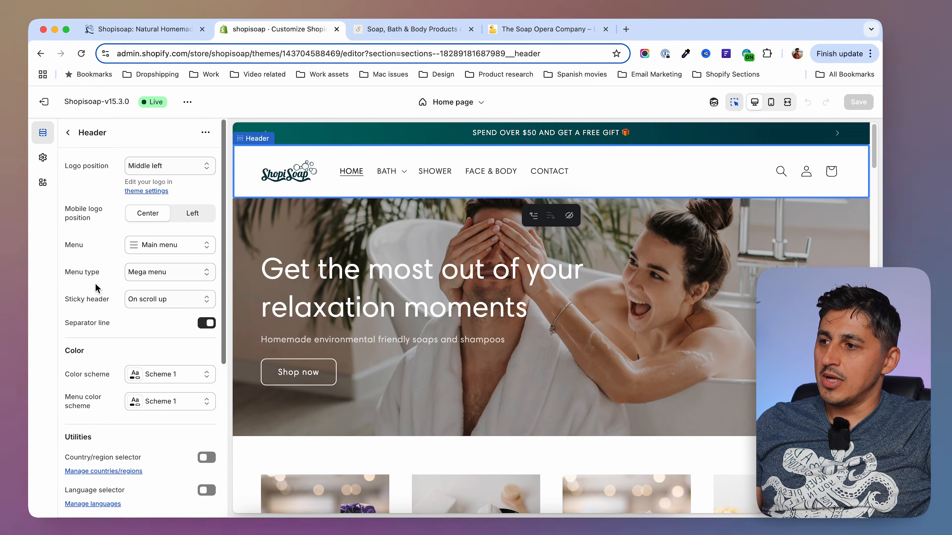
click(68, 132)
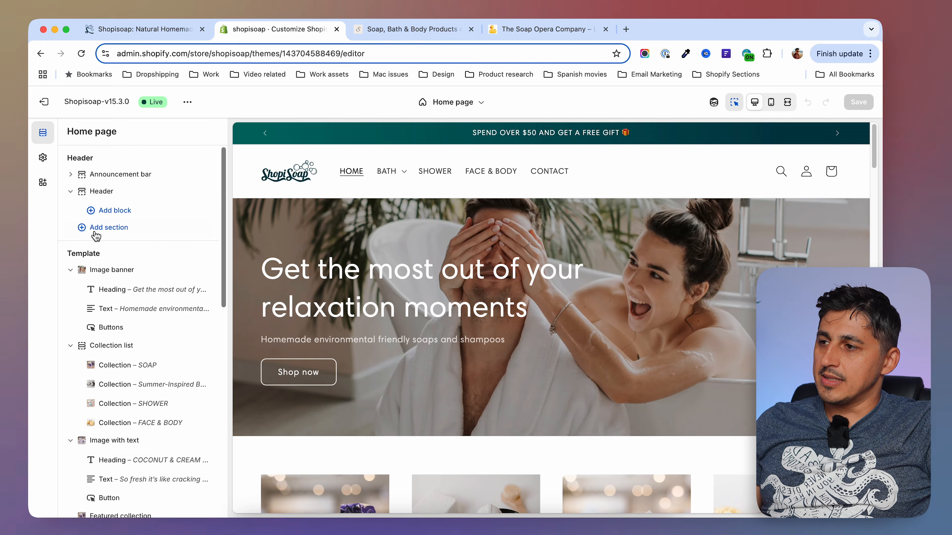
click(119, 193)
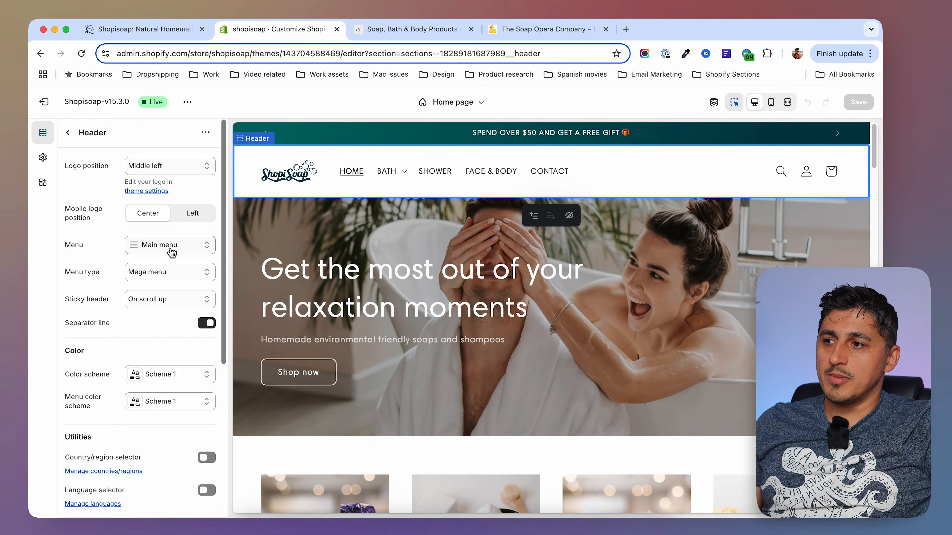
click(182, 252)
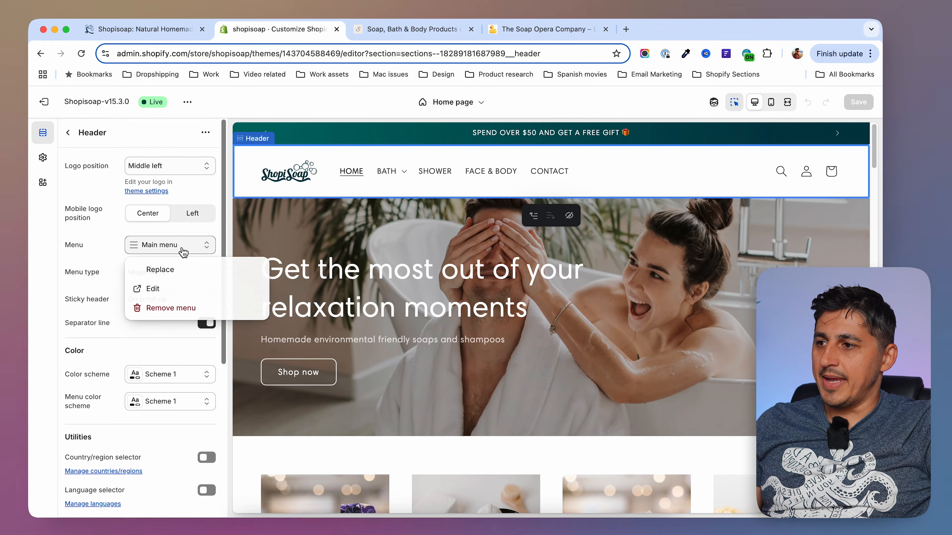
click(171, 271)
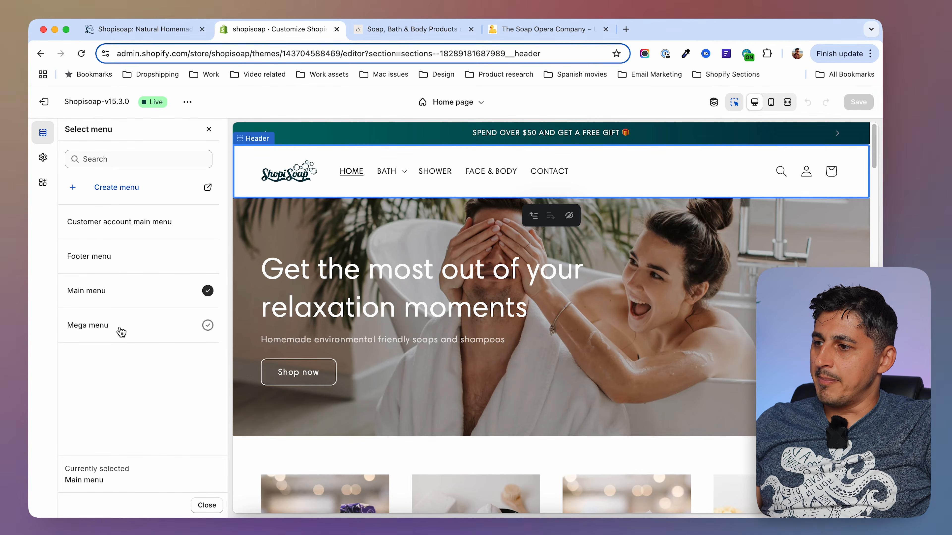
click(113, 332)
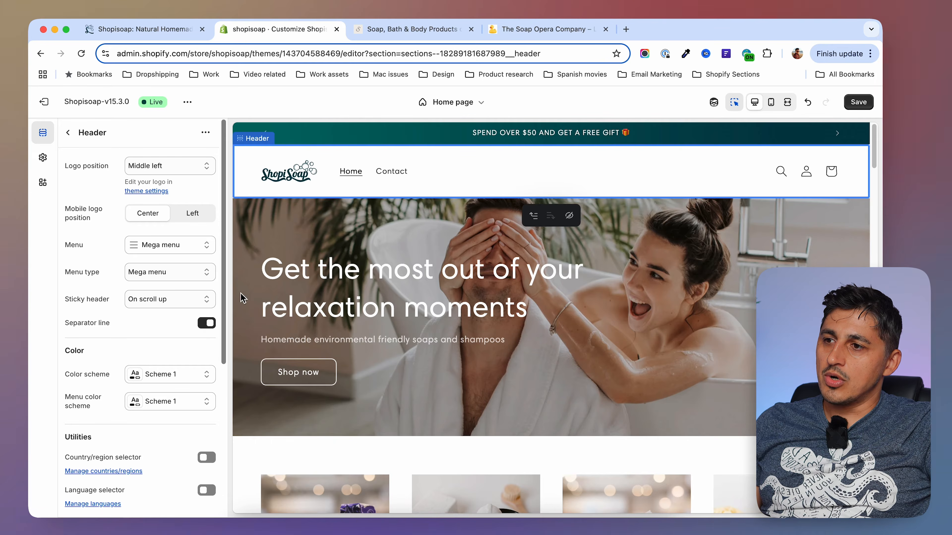
click(858, 101)
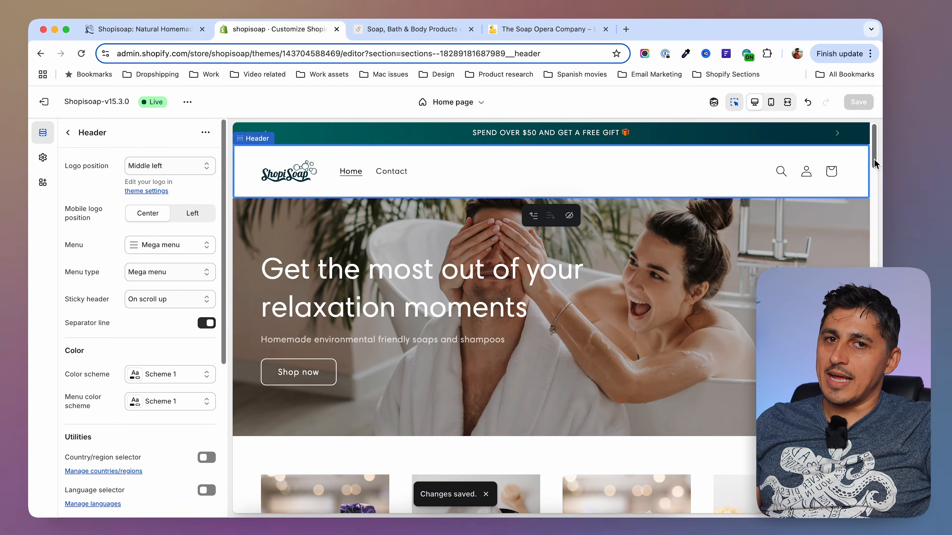
View the live theme's storefront to check the header navigation, and return to the theme editor.
click(187, 102)
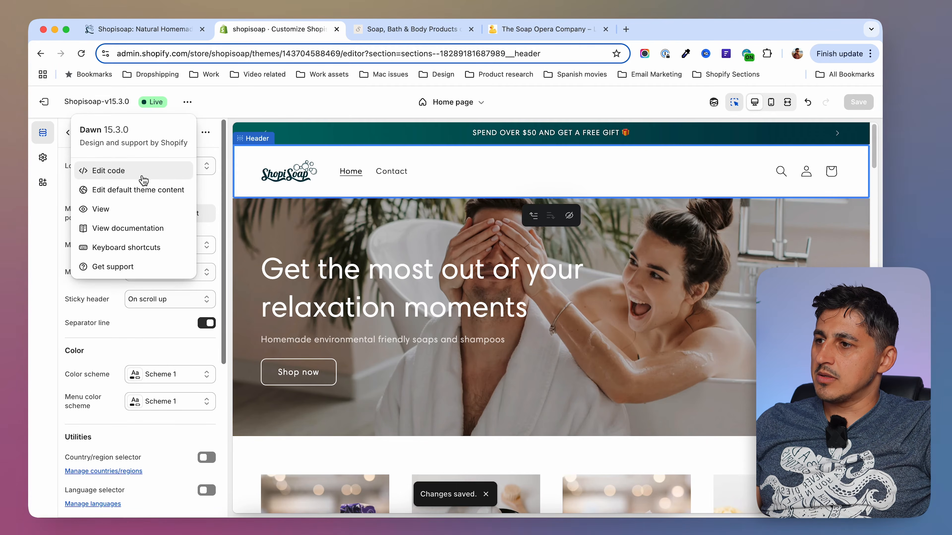
click(111, 214)
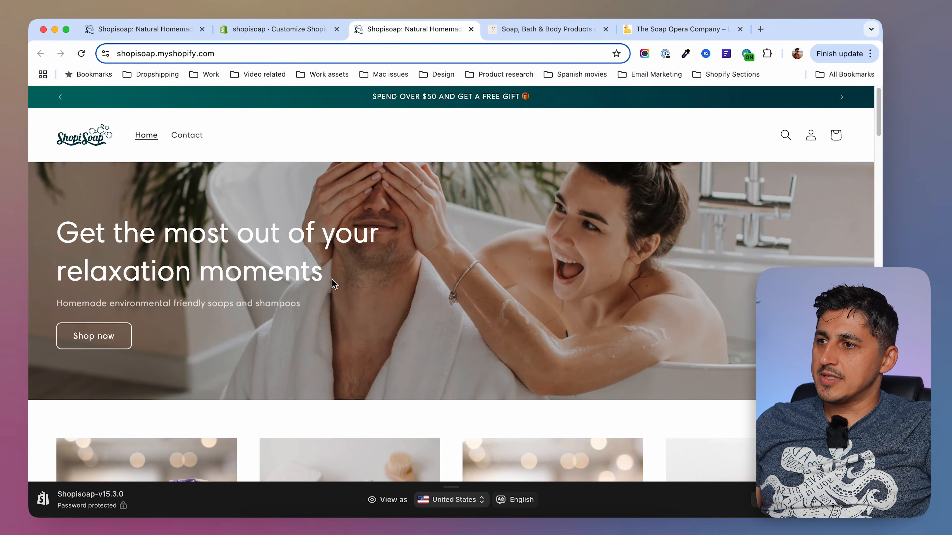
click(299, 30)
Leave the theme editor and open Mega menu from the store's menus, consulting the reference image 1 - Shower.png.
click(48, 102)
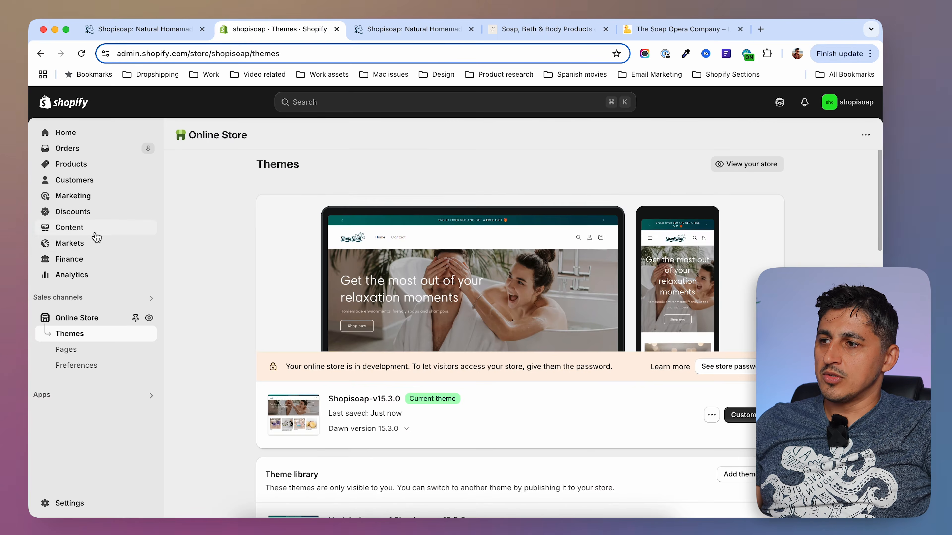
click(96, 234)
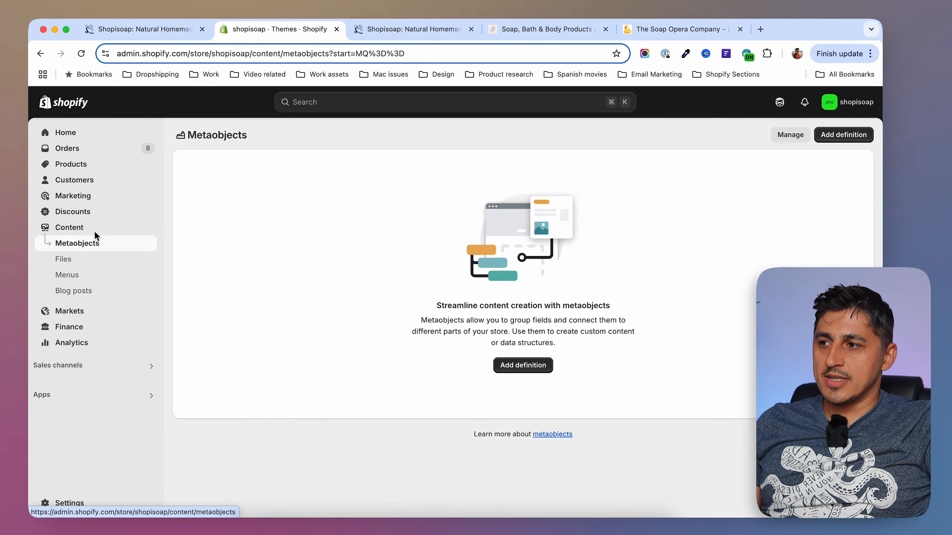
click(103, 280)
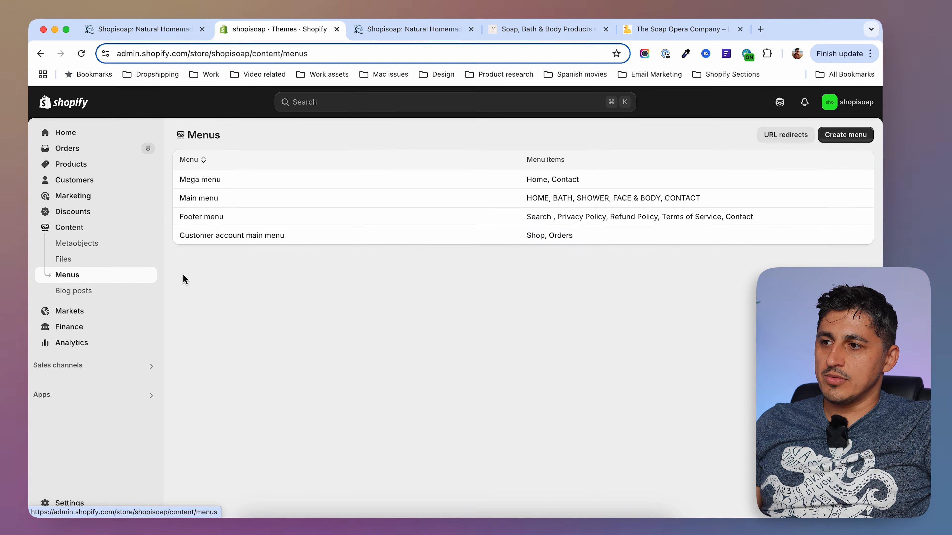
click(214, 187)
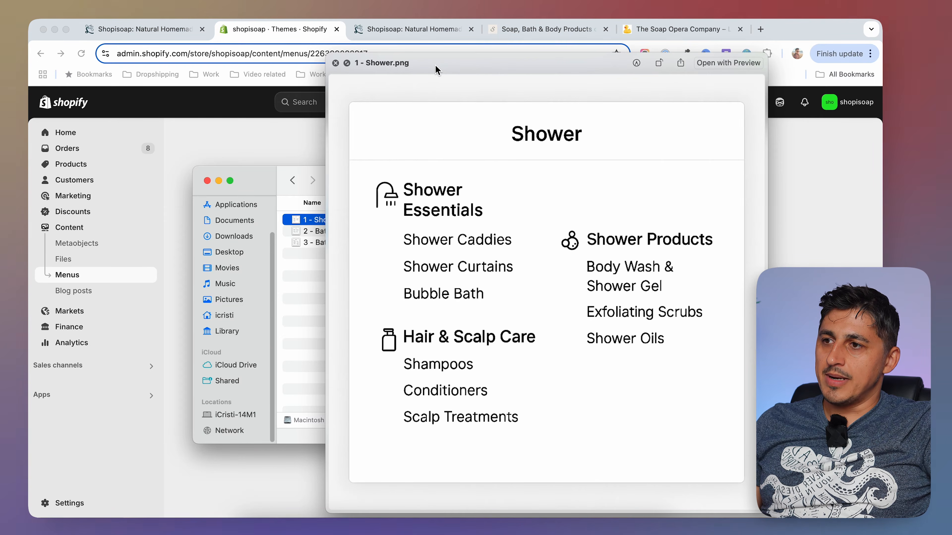
drag(439, 70, 473, 94)
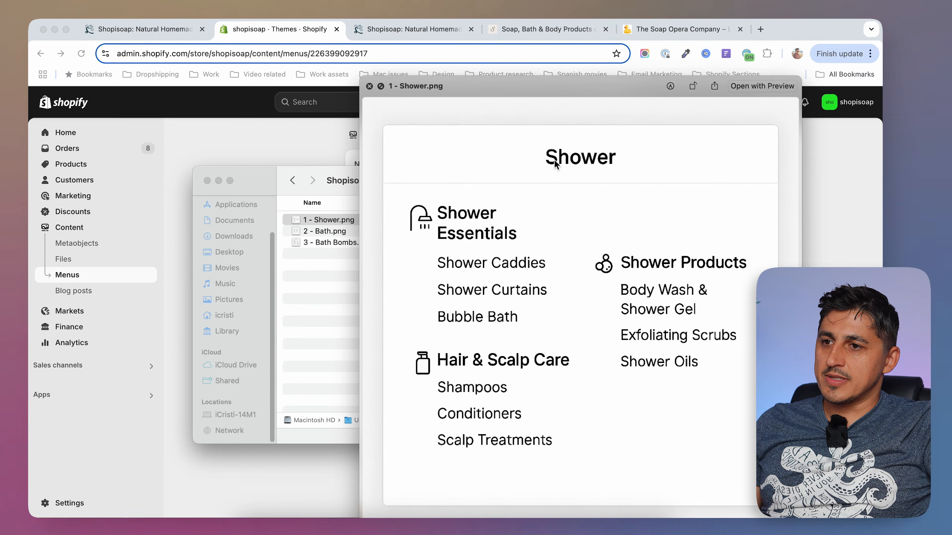
click(259, 149)
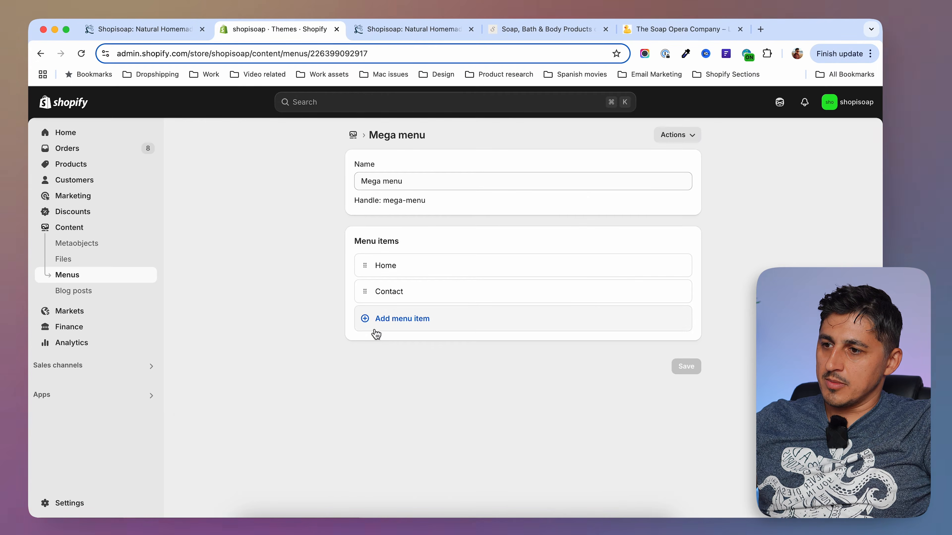
Add a menu item labelled Shower with # as its placeholder link, and save the menu.
click(375, 325)
text(Shower)
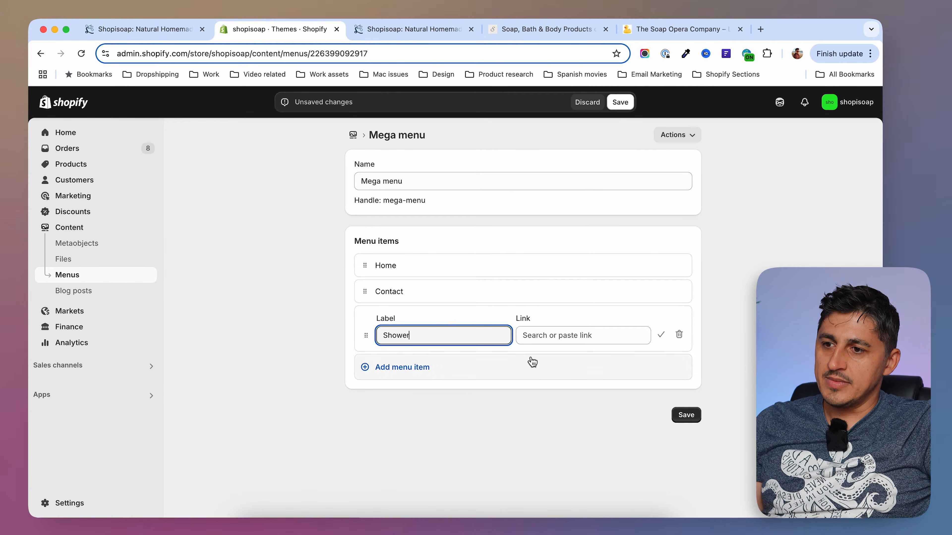
click(579, 336)
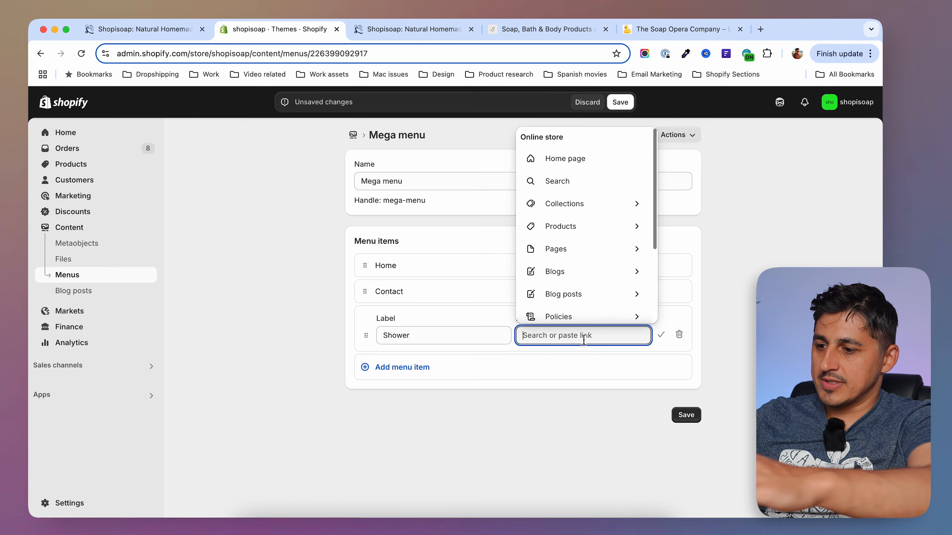
text(#)
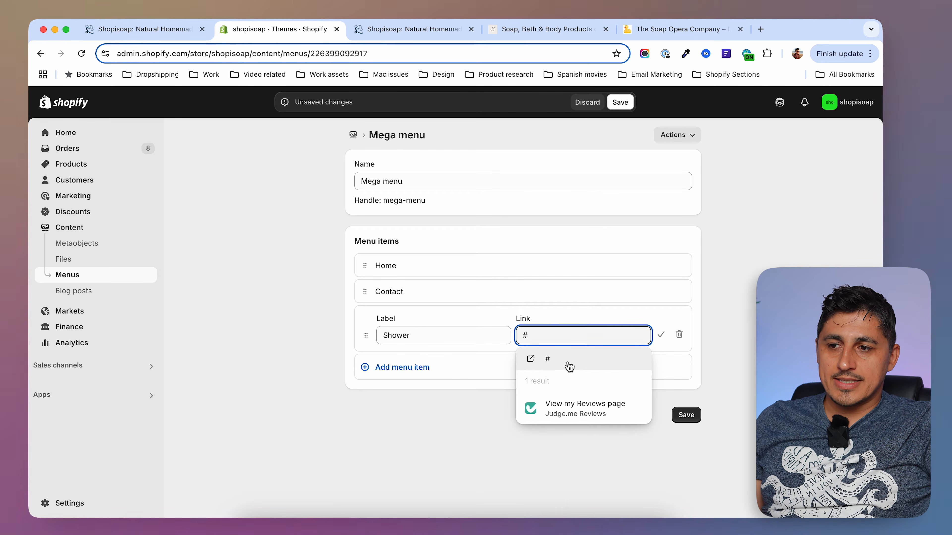
click(579, 312)
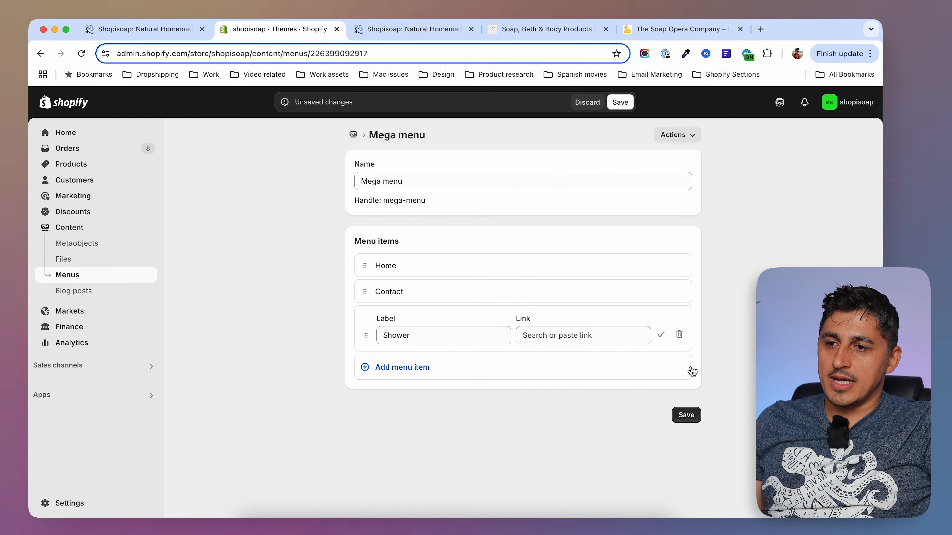
click(554, 336)
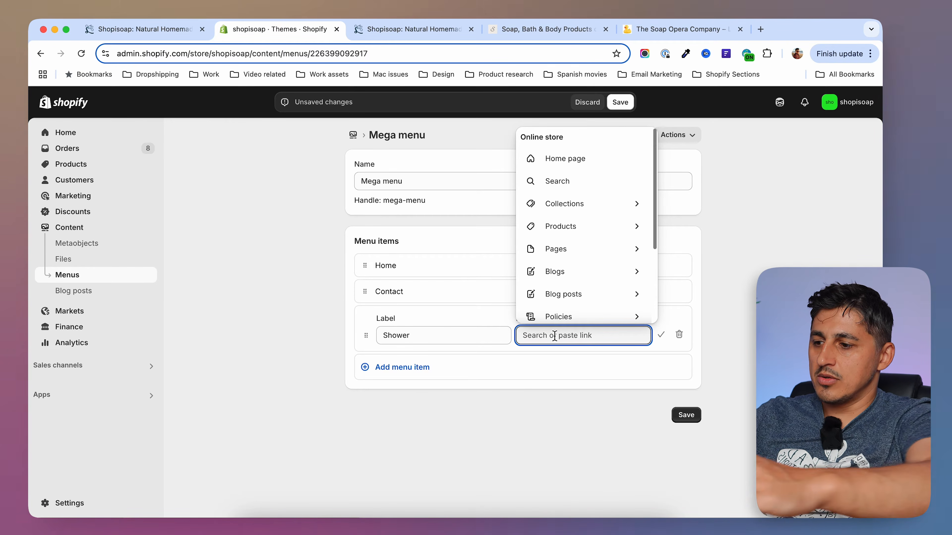
text(#)
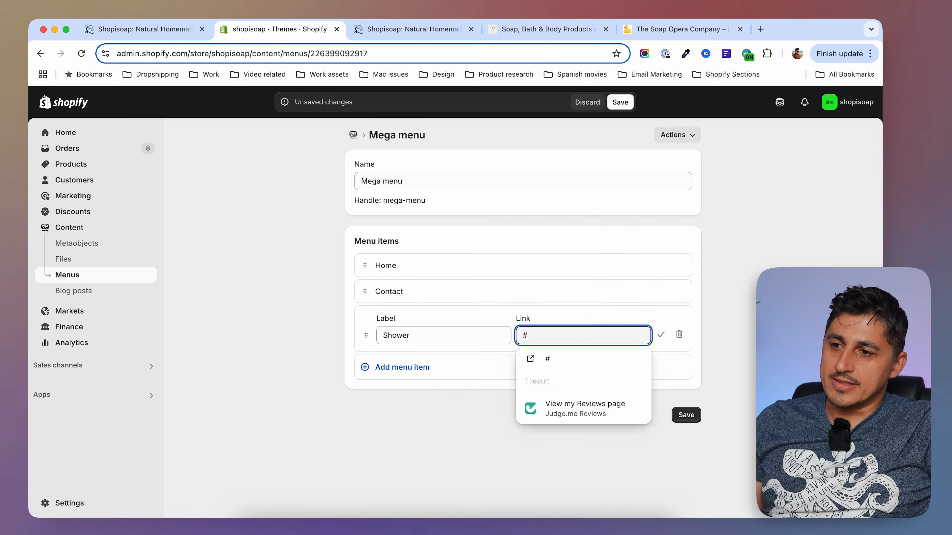
click(567, 363)
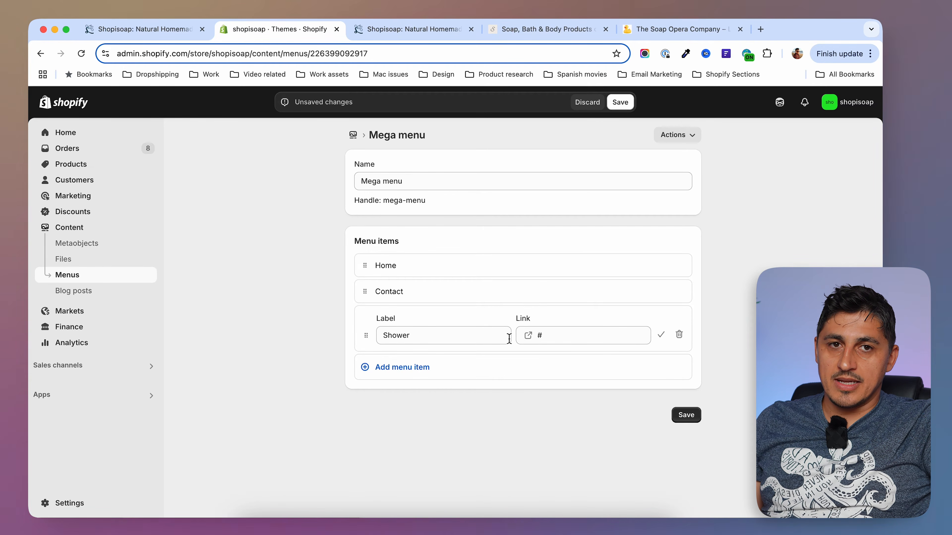
click(689, 417)
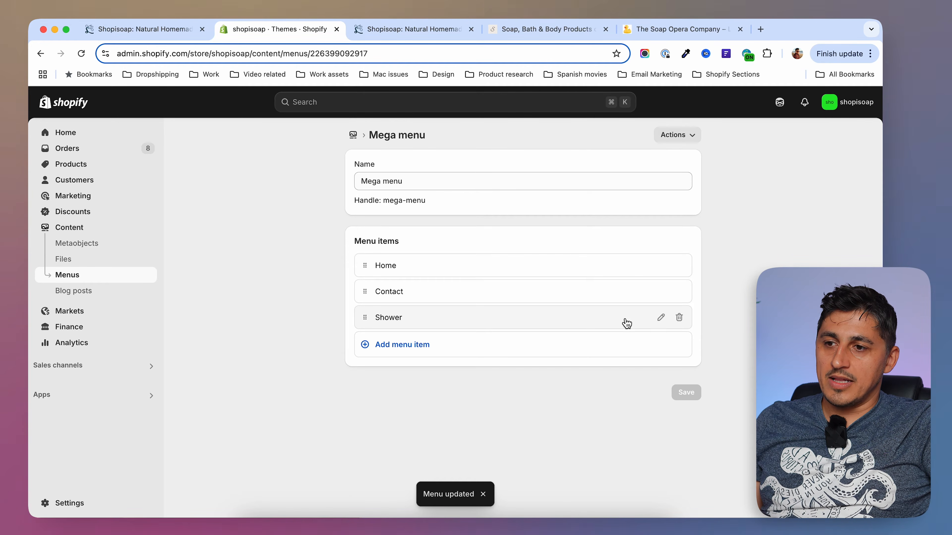
Change the Shower item's link to the SHOWER collection and save the menu.
click(660, 317)
click(580, 338)
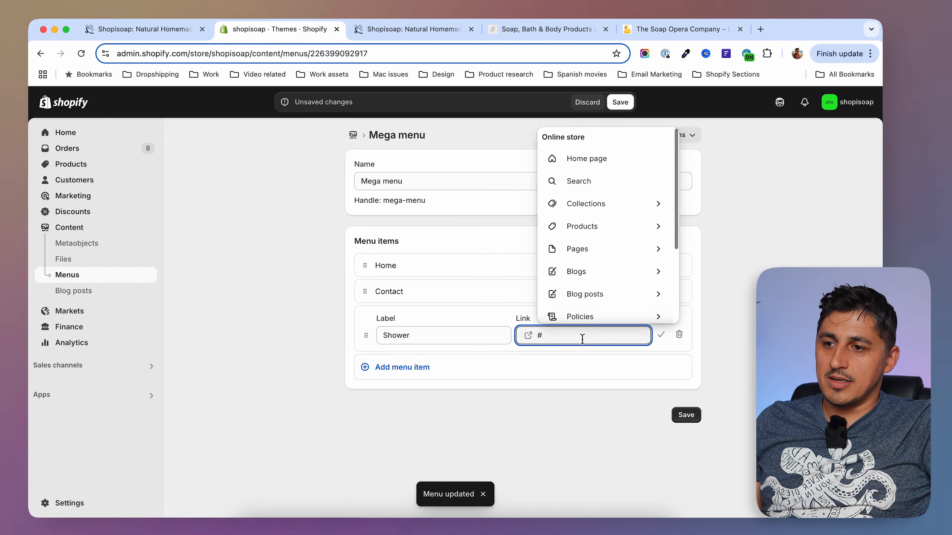
key(BackSpace)
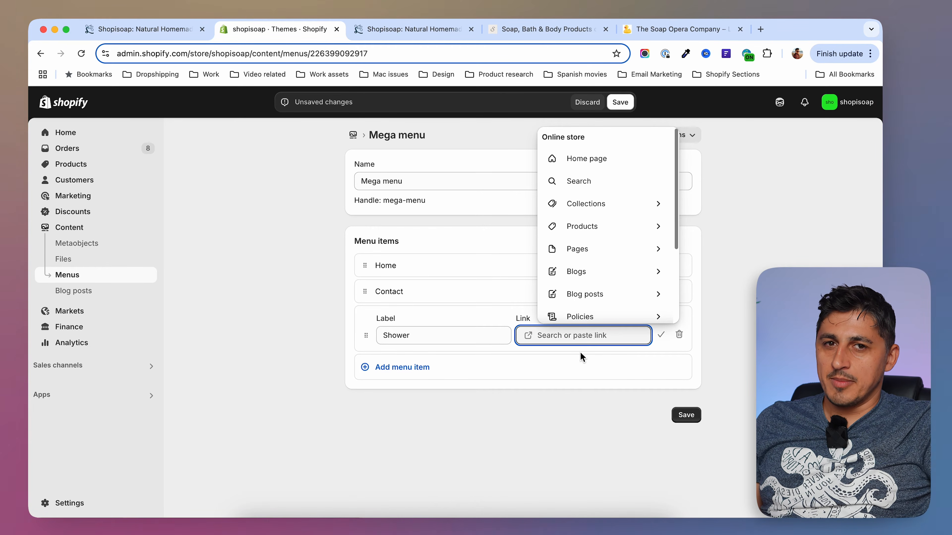
text(#)
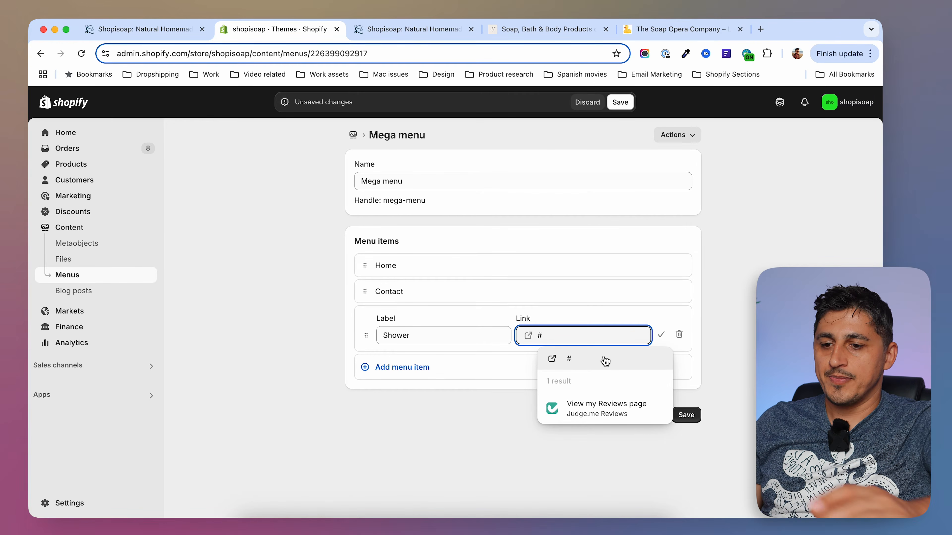
key(BackSpace)
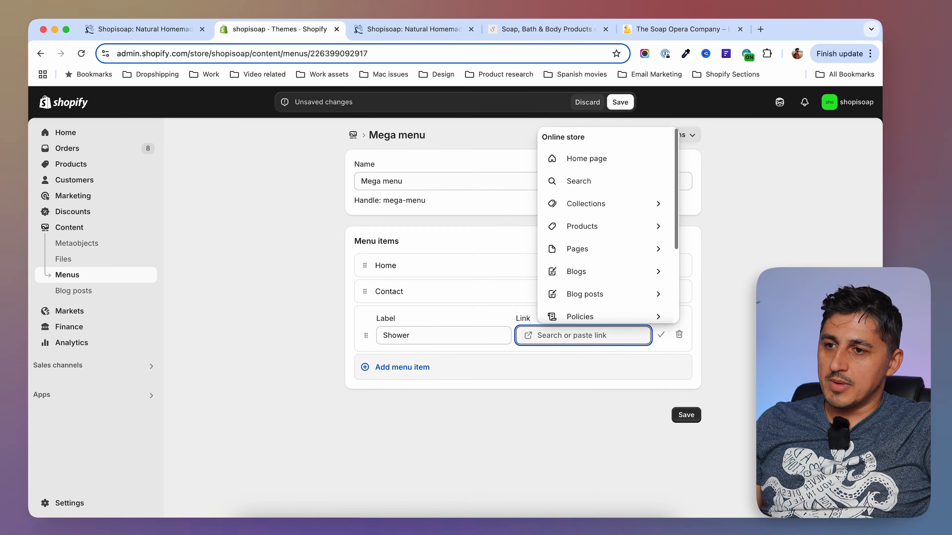
click(618, 208)
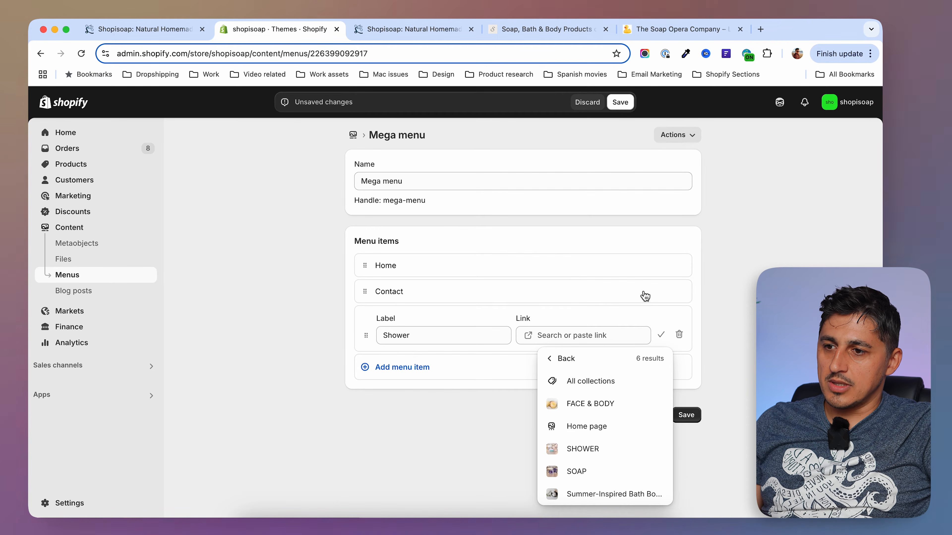
click(593, 451)
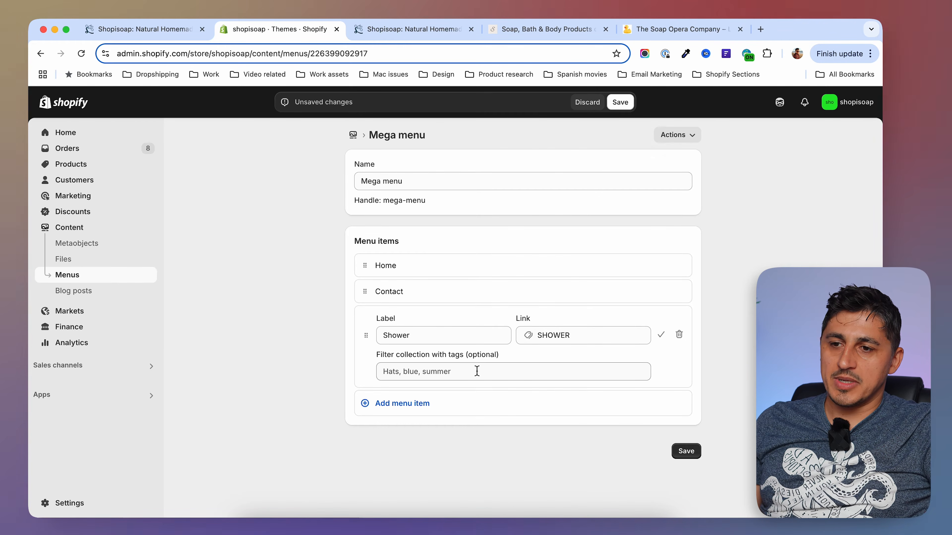
click(661, 334)
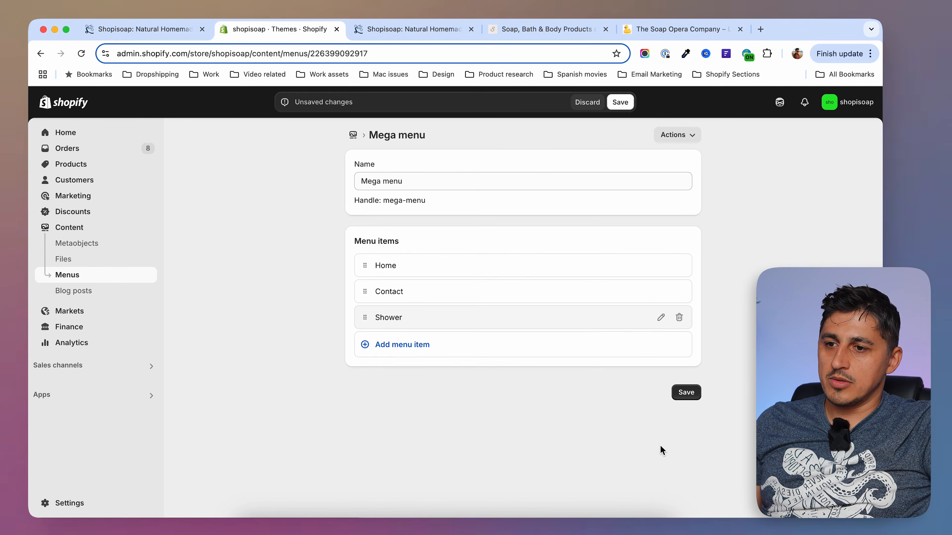
click(686, 392)
Check the navigation on the reloaded storefront, and move the Shower item between Home and Contact, saving the menu.
click(412, 29)
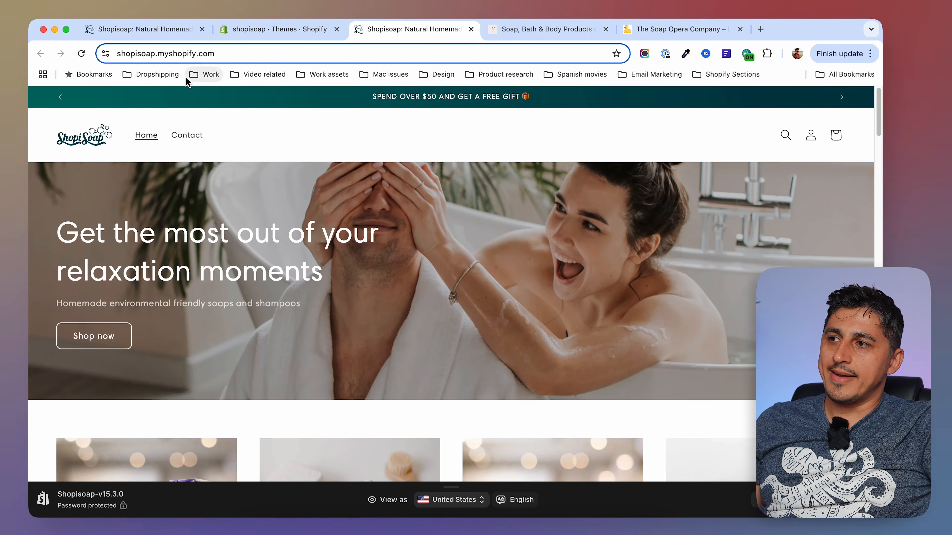
click(82, 54)
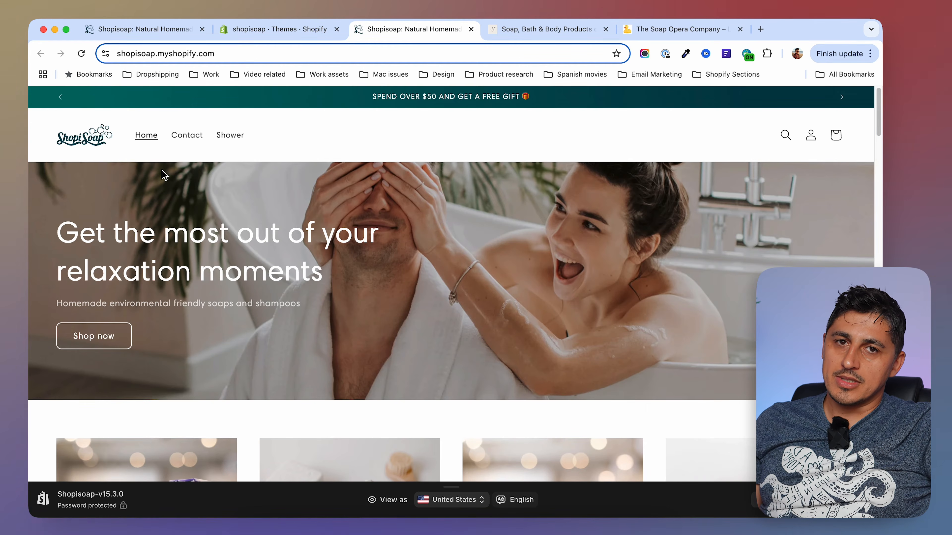
click(280, 30)
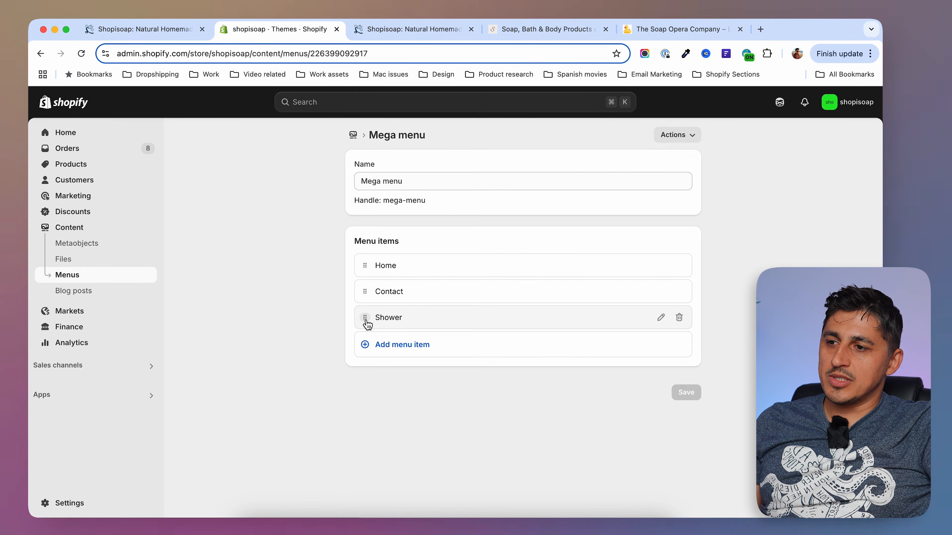
drag(367, 321, 369, 301)
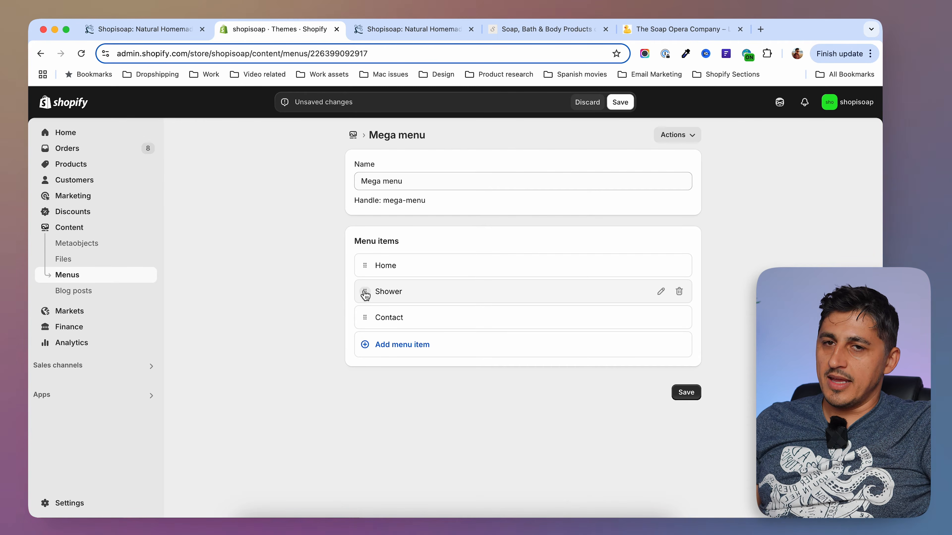
click(620, 102)
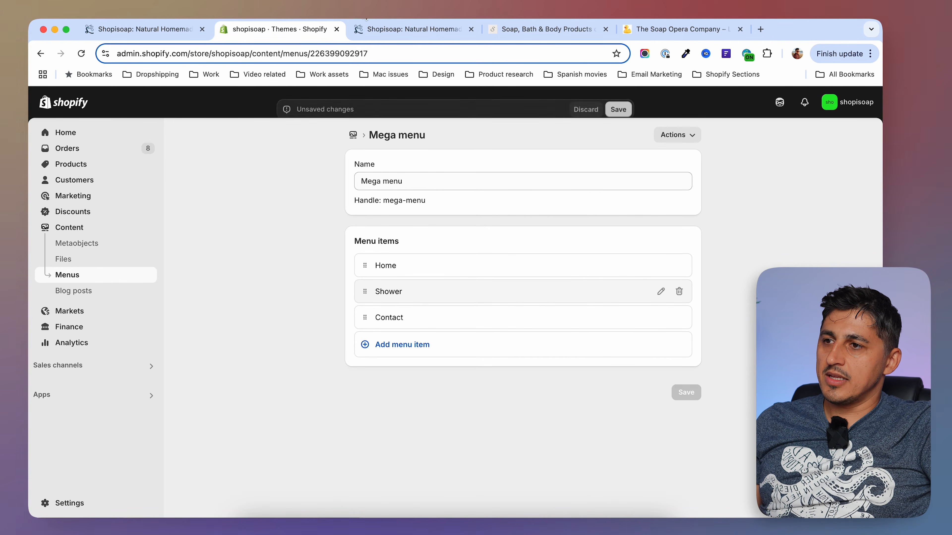
Reload the storefront to check the order of its navigation items, and return to the menu editor.
click(378, 29)
click(81, 53)
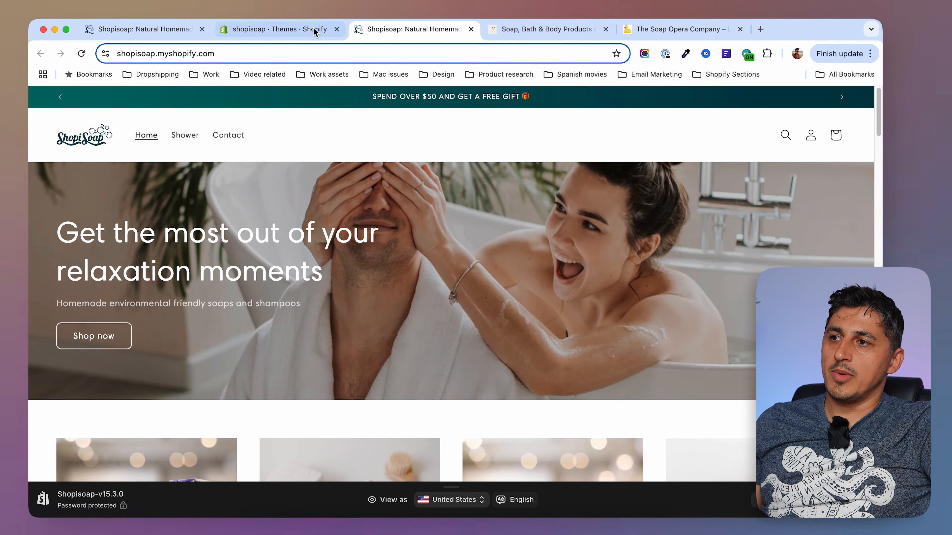
click(285, 29)
Copy the heading text "Shower Essentials" from the reference image 1 - Shower.png and return to the menu editor.
click(573, 527)
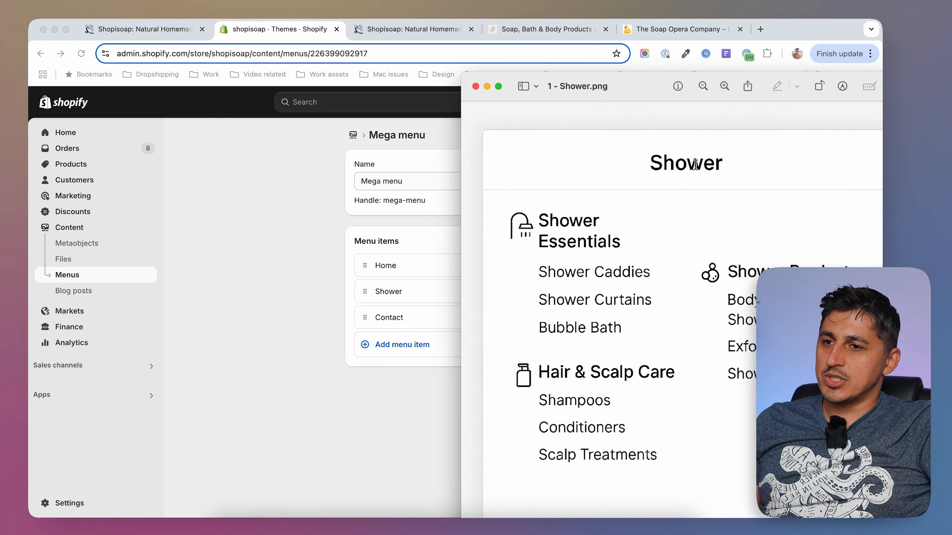
drag(541, 223, 609, 242)
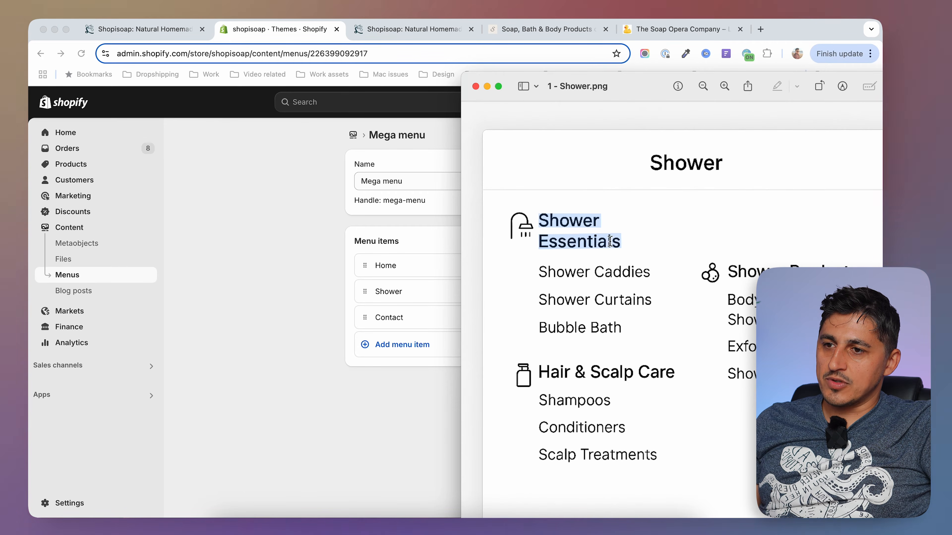
right_click(614, 242)
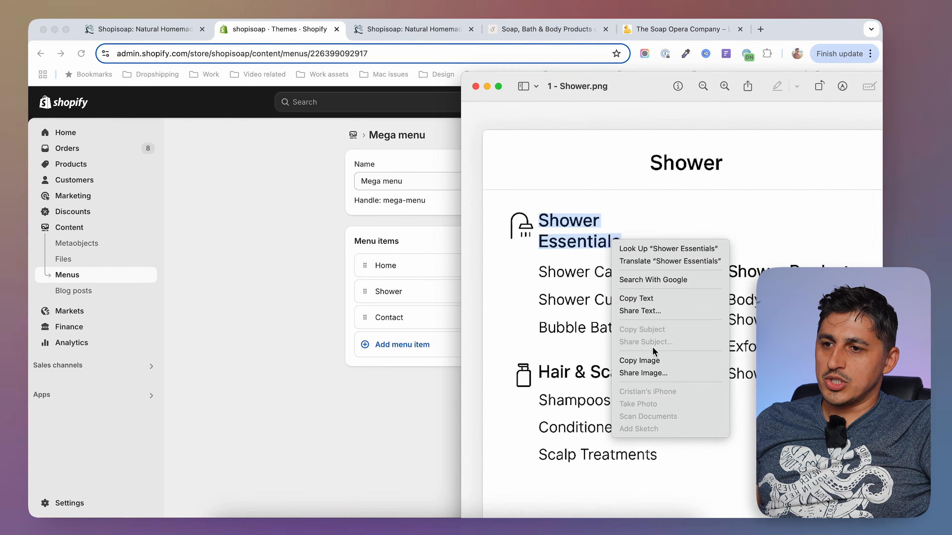
click(649, 300)
click(314, 279)
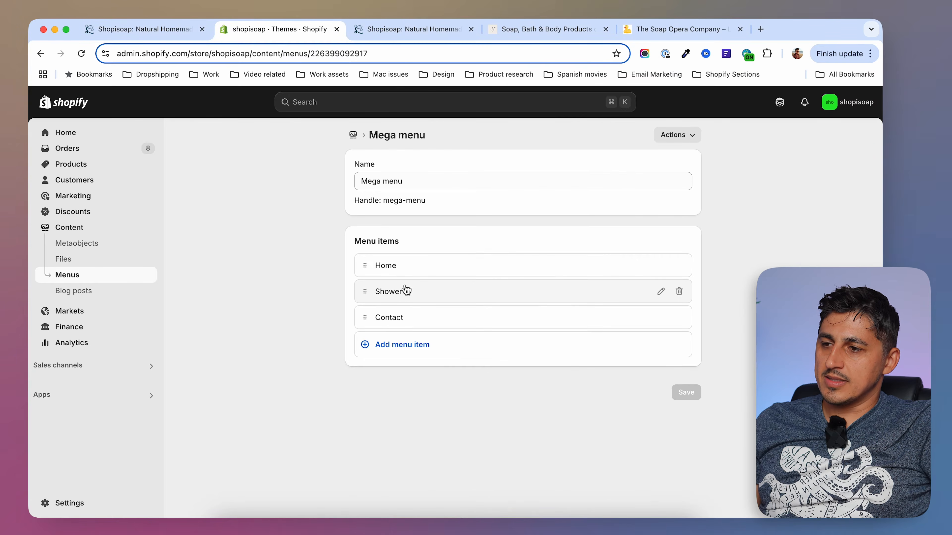
Add a menu item with the copied label Shower Essentials and # as its placeholder link.
click(369, 347)
key(super+v)
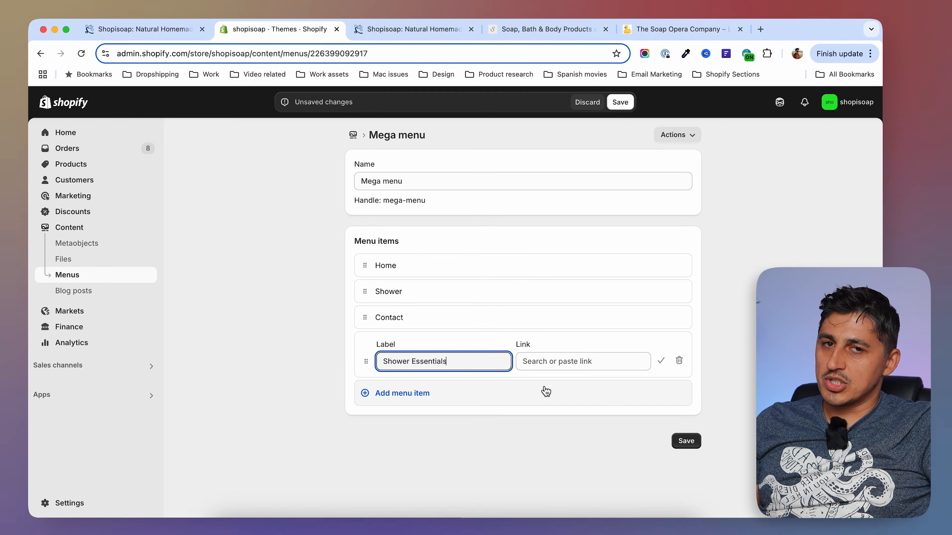
click(558, 363)
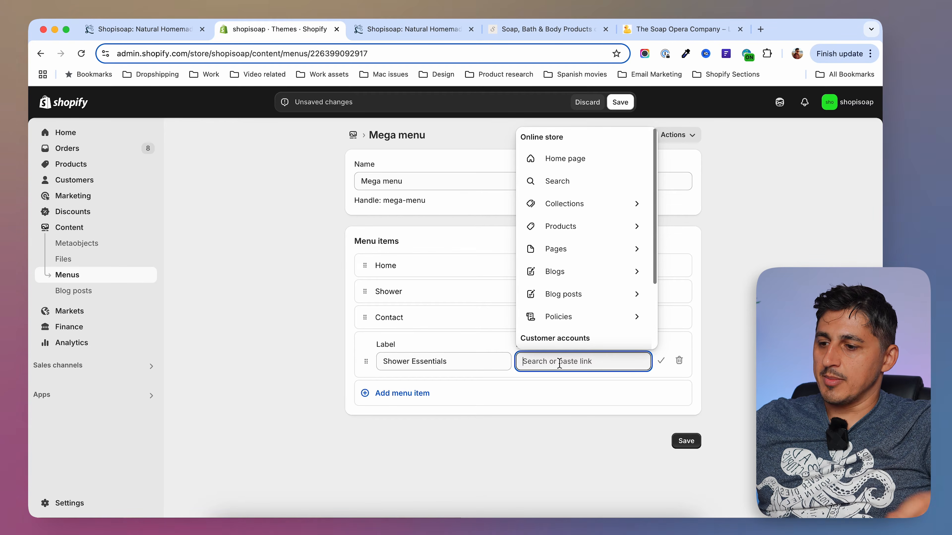
text(#)
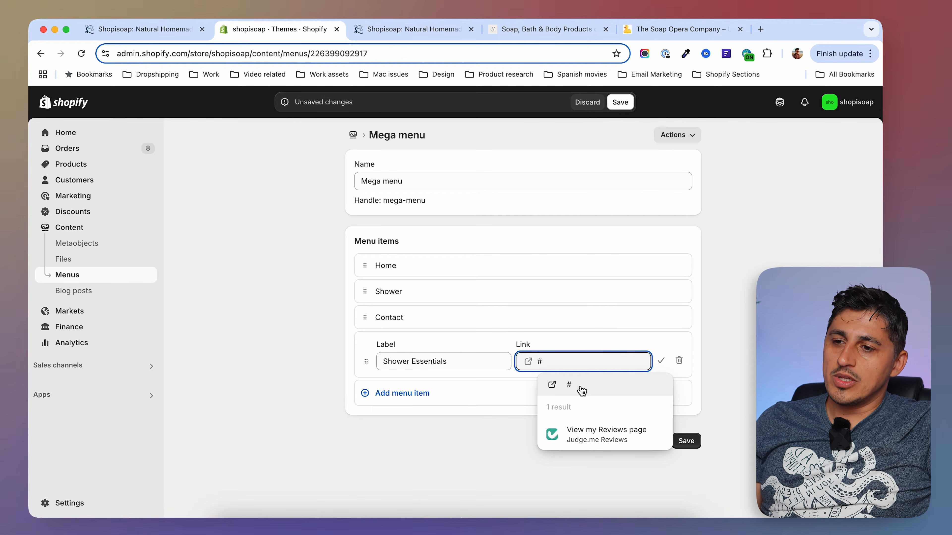
click(581, 391)
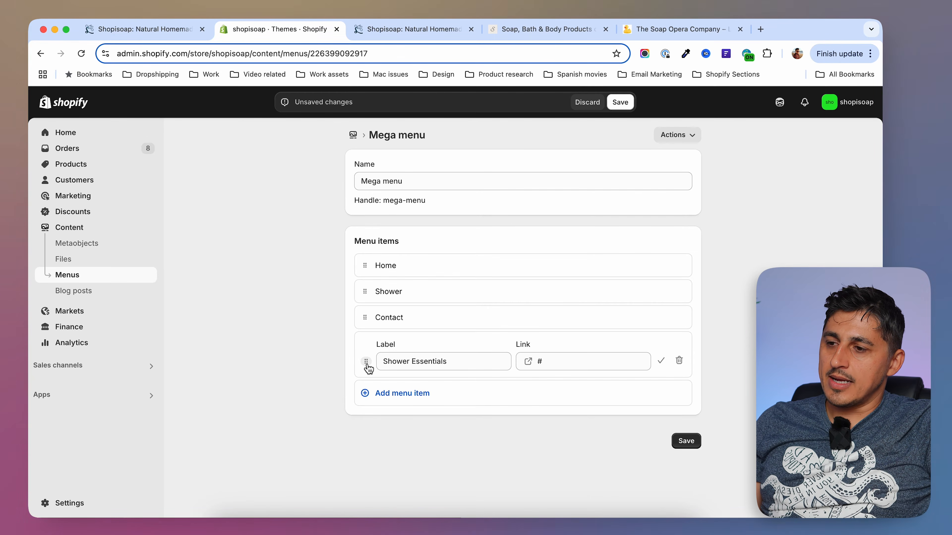
Move Shower Essentials above Contact, nest it as a sub-item of Shower, and save the menu.
drag(366, 362, 375, 332)
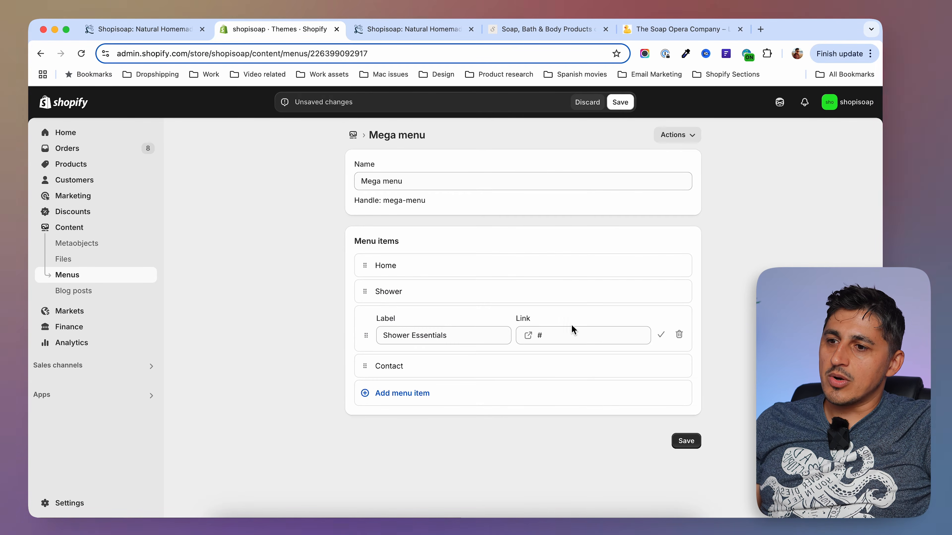
click(660, 335)
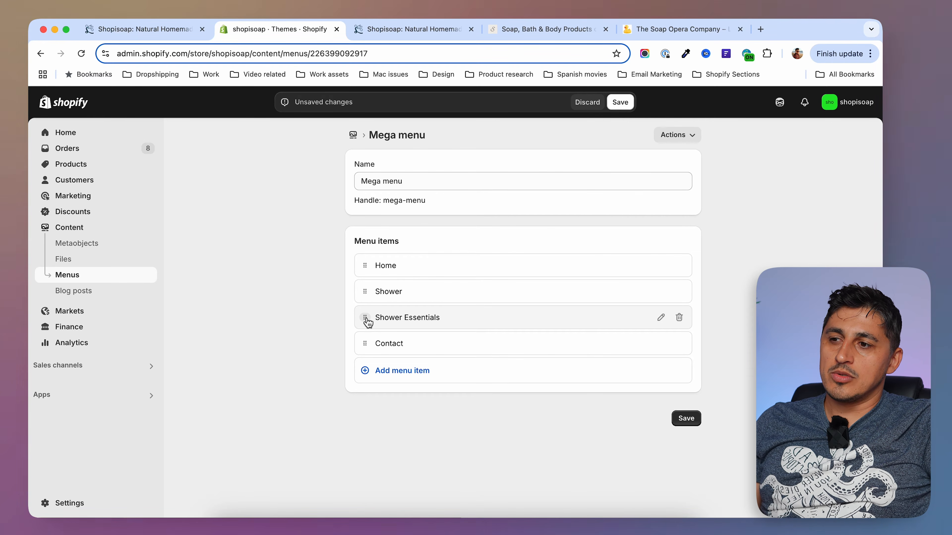
drag(367, 319, 389, 320)
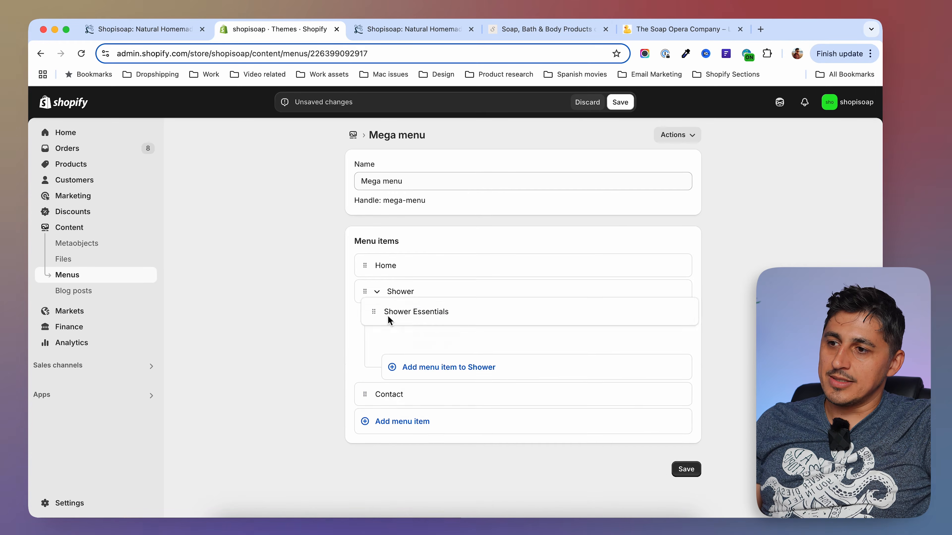
click(687, 445)
Reload the storefront, check the Shower dropdown, and return to the menu editor.
click(398, 28)
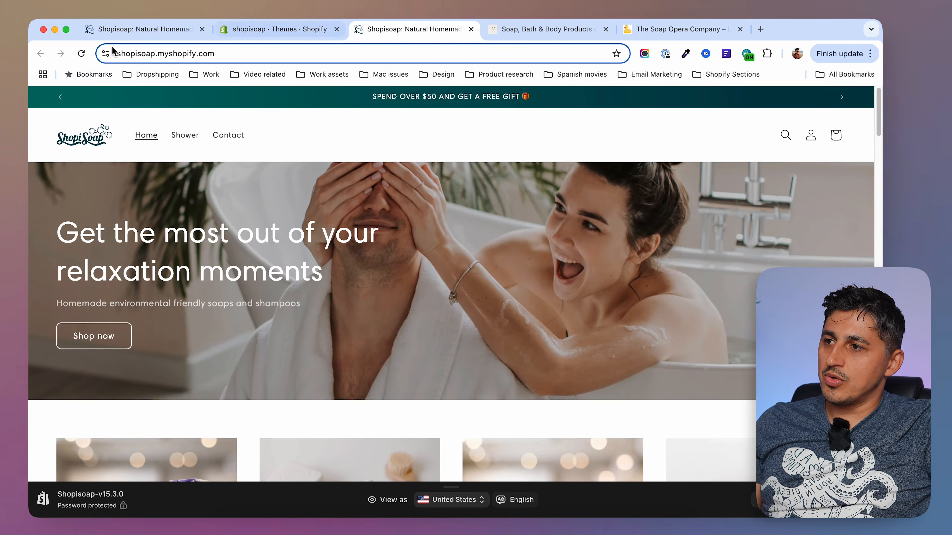
key(super+r)
click(191, 140)
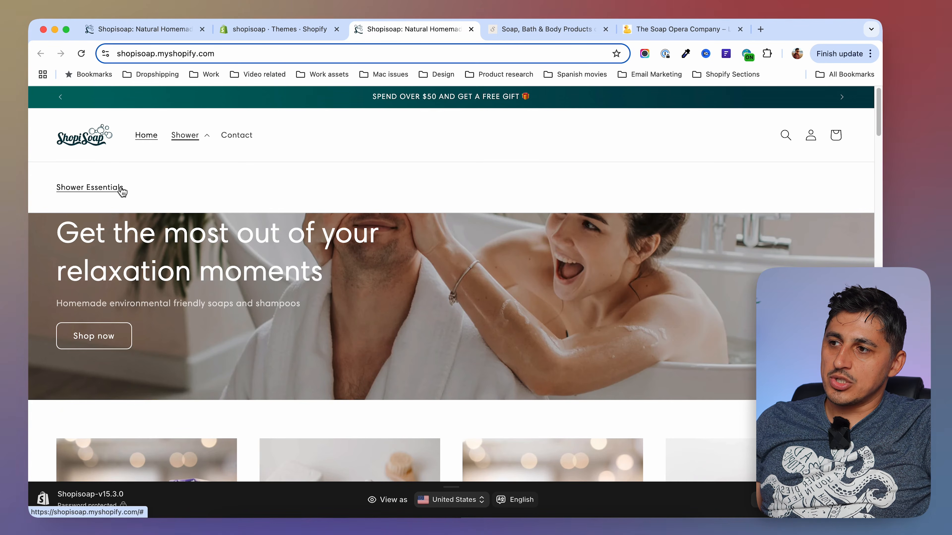
click(277, 29)
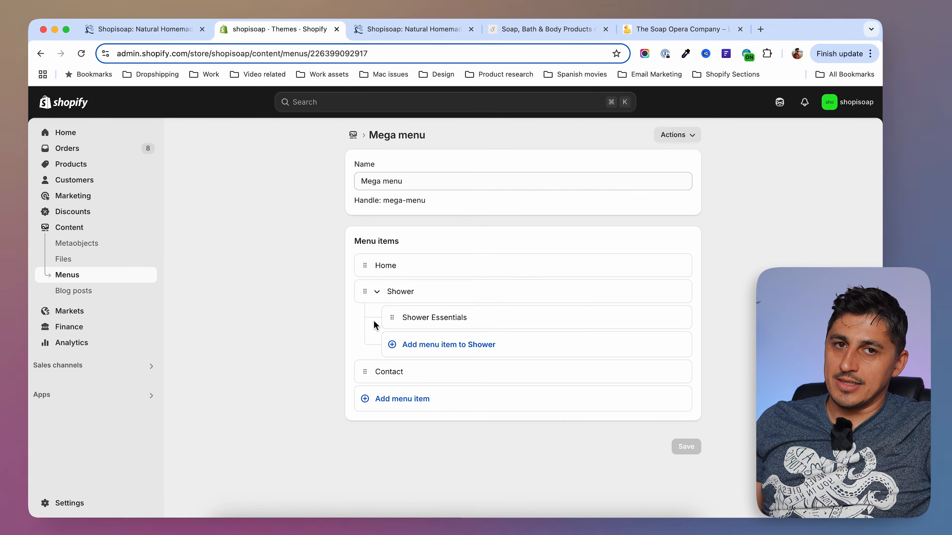
Copy the text "Shower Caddies" from the reference image 1 - Shower.png and return to the menu editor.
click(574, 526)
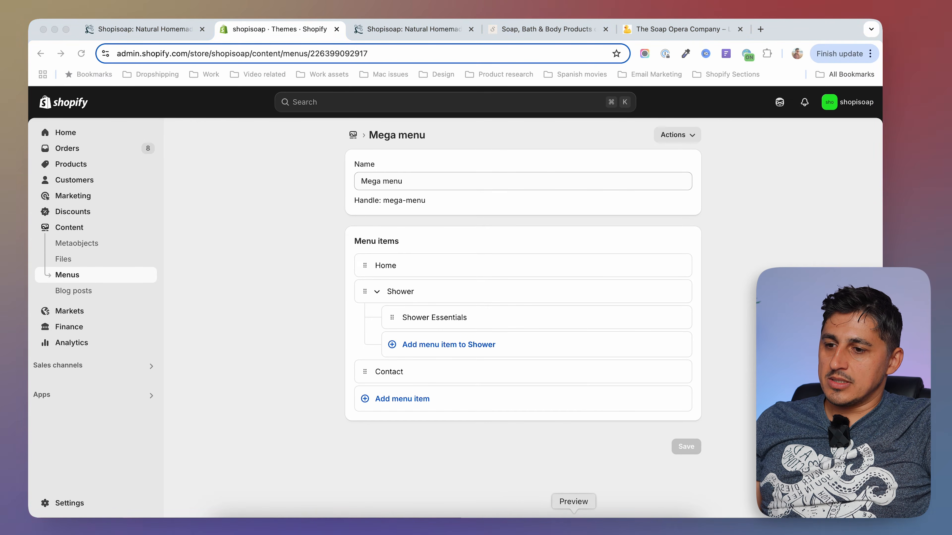
click(553, 272)
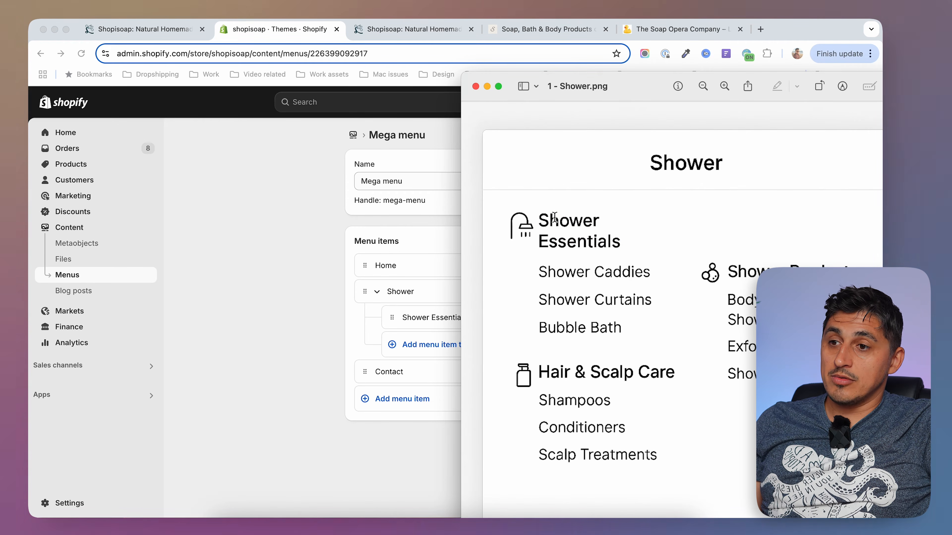
drag(542, 274, 616, 271)
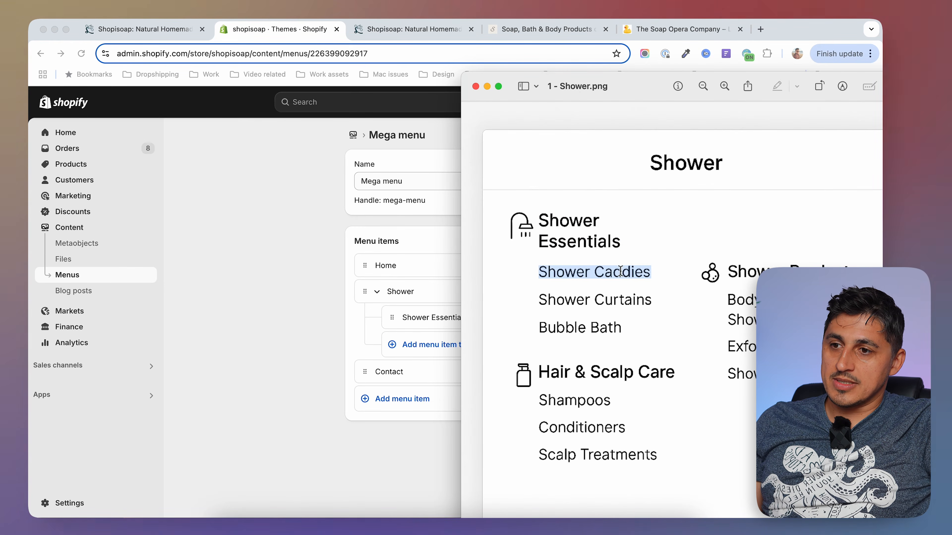
right_click(625, 271)
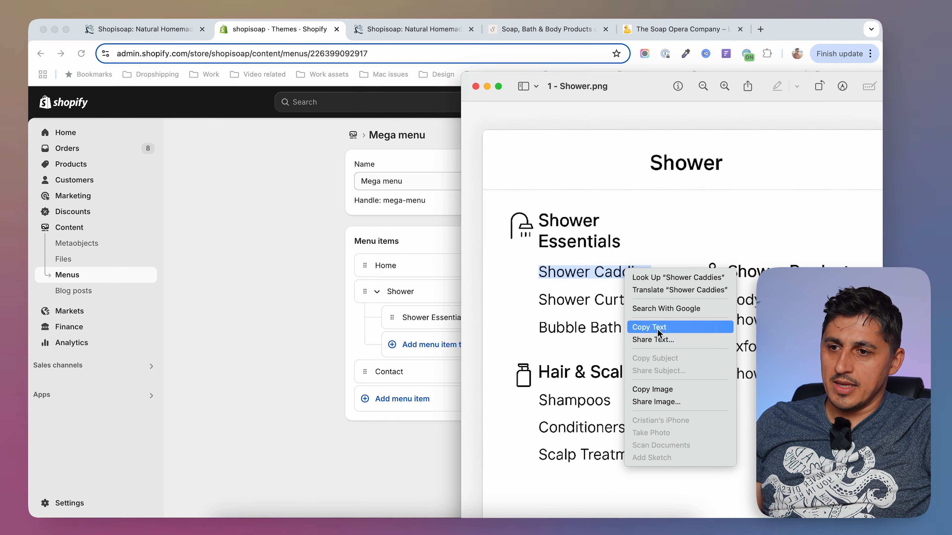
click(648, 325)
click(359, 332)
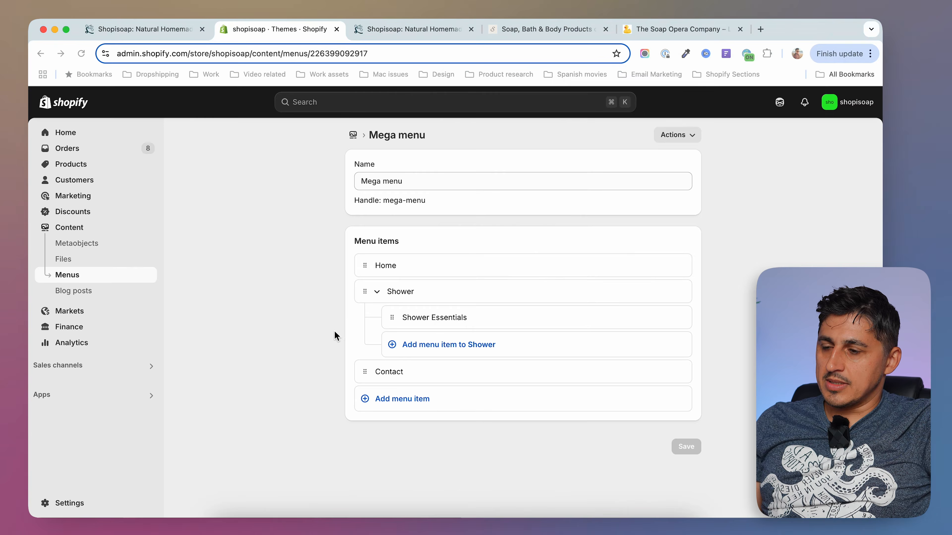
Add a menu item to Shower with the copied label Shower Caddies and # as its placeholder link.
click(393, 349)
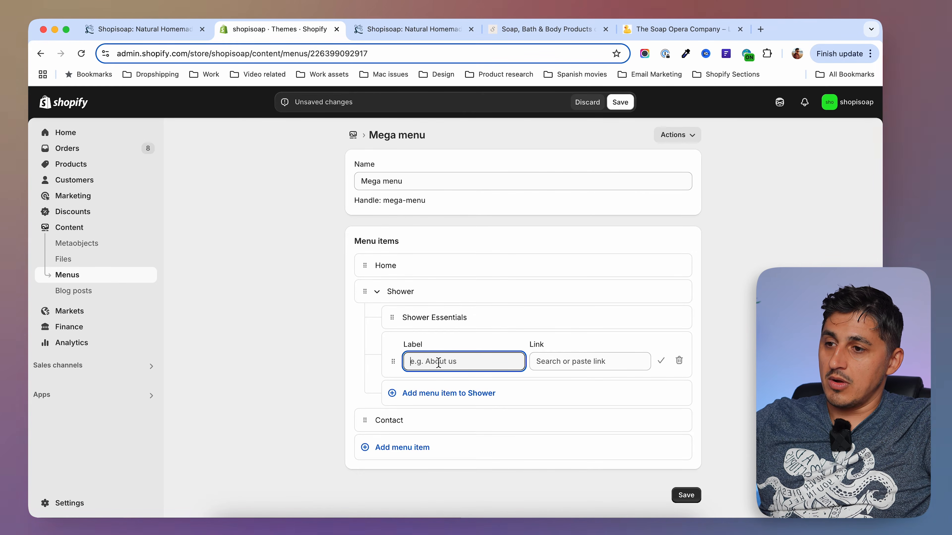
key(super+v)
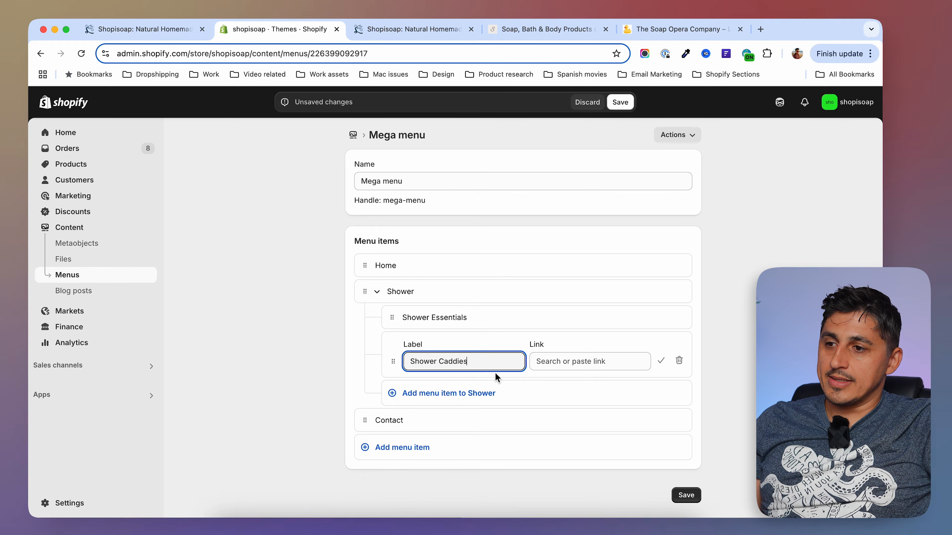
click(575, 362)
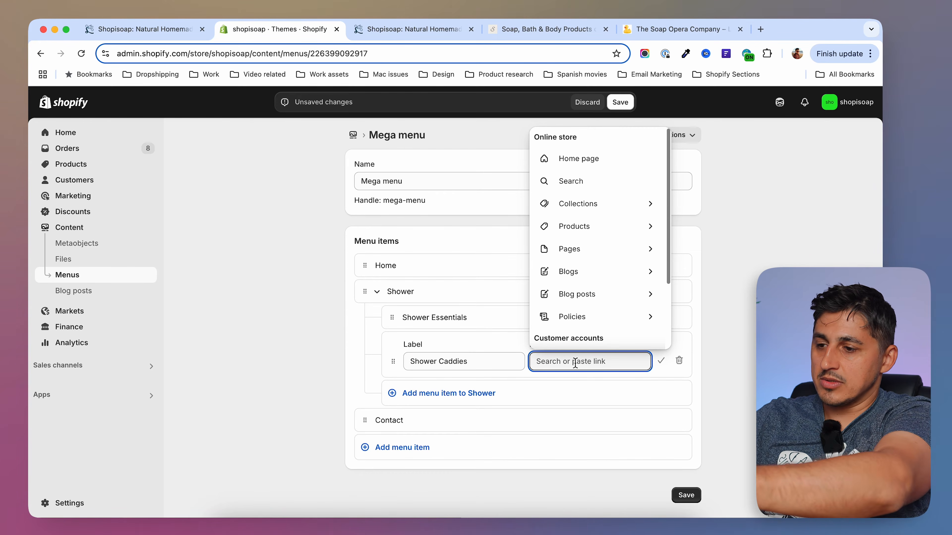
text(#)
click(581, 391)
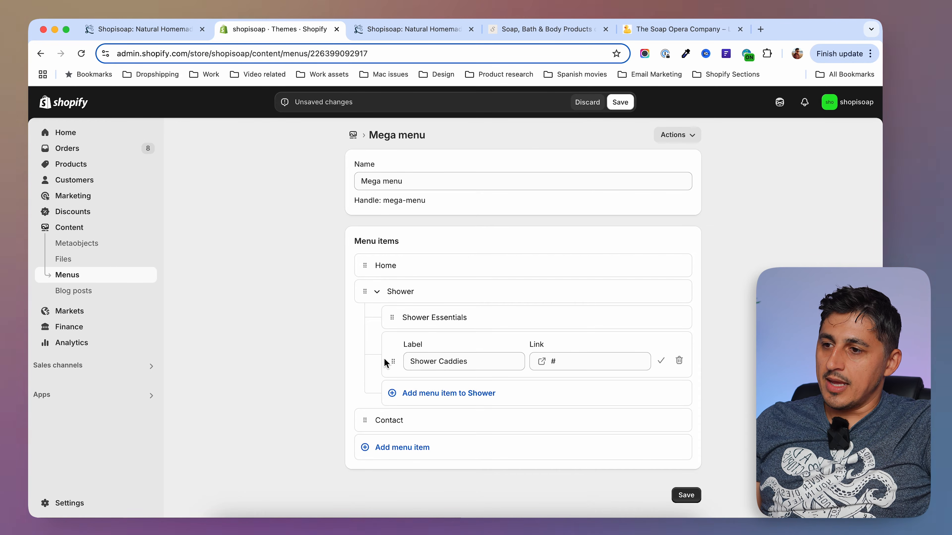
Nest the Shower Caddies item one level deeper, under Shower Essentials, and apply the item.
drag(393, 362, 558, 376)
click(351, 345)
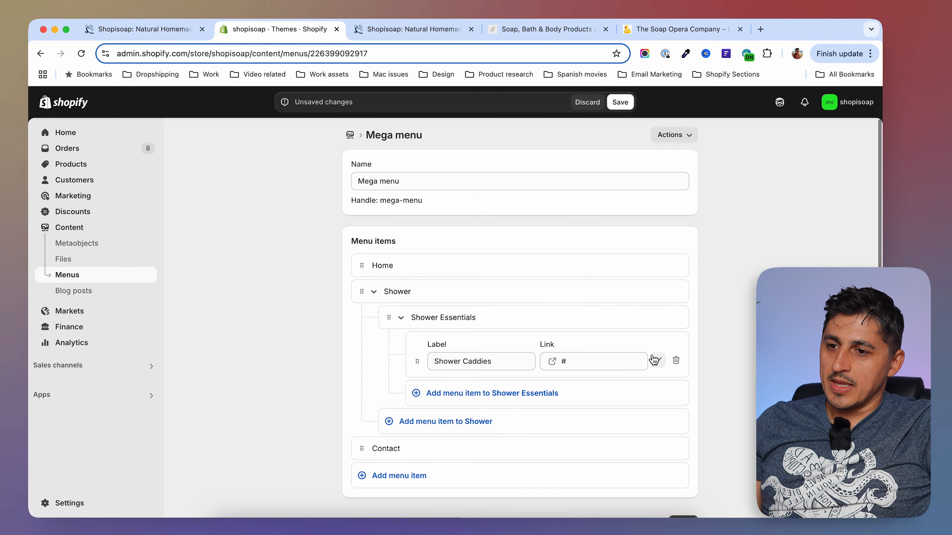
click(658, 362)
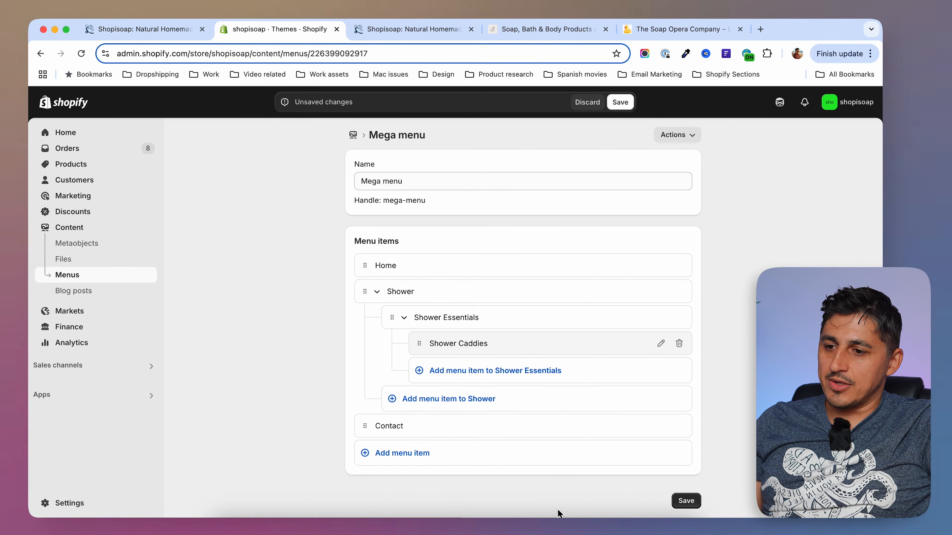
Copy the text "Shower Curtains" from the reference image 1 - Shower.png and return to the menu editor.
click(573, 527)
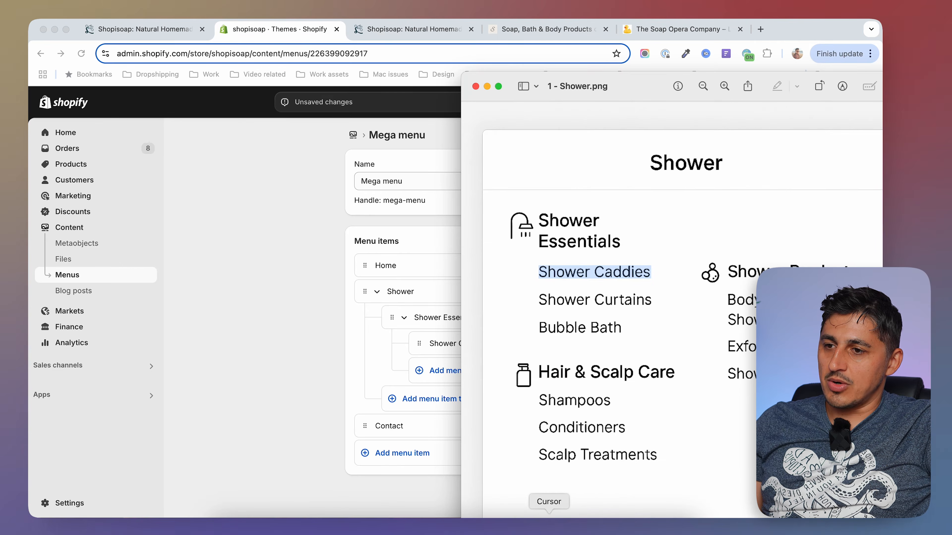
drag(540, 300, 635, 299)
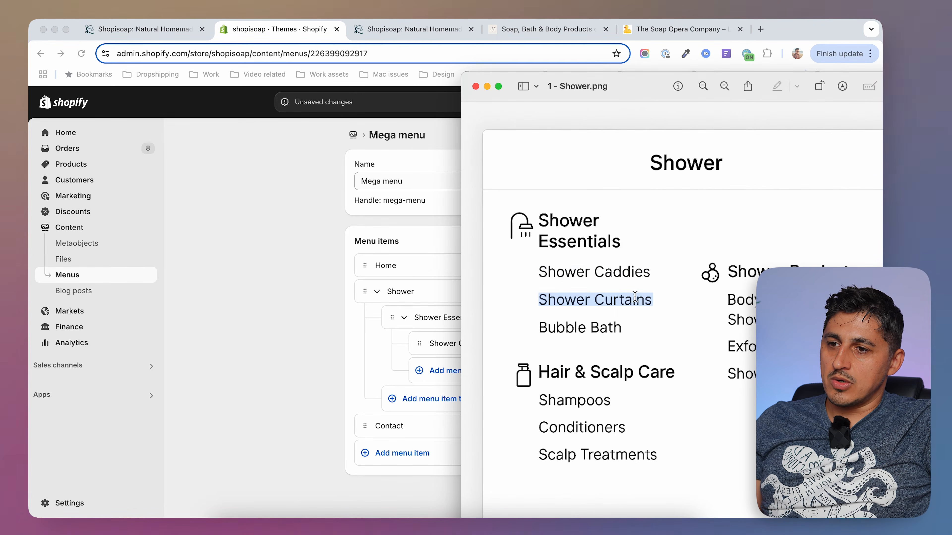
right_click(628, 299)
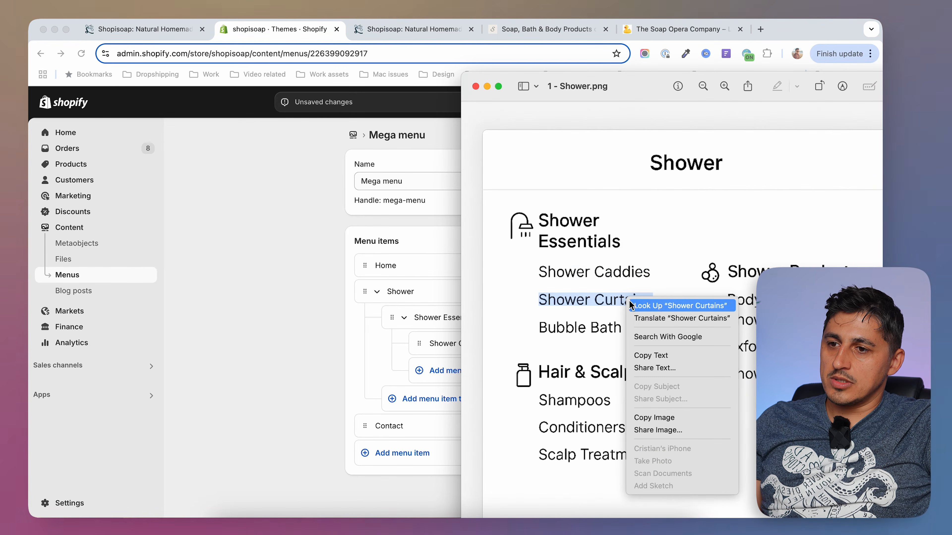
click(659, 355)
click(304, 374)
Add Shower Curtains and Bubble Bath under Shower Essentials, each with # as placeholder link, and save the menu.
click(419, 371)
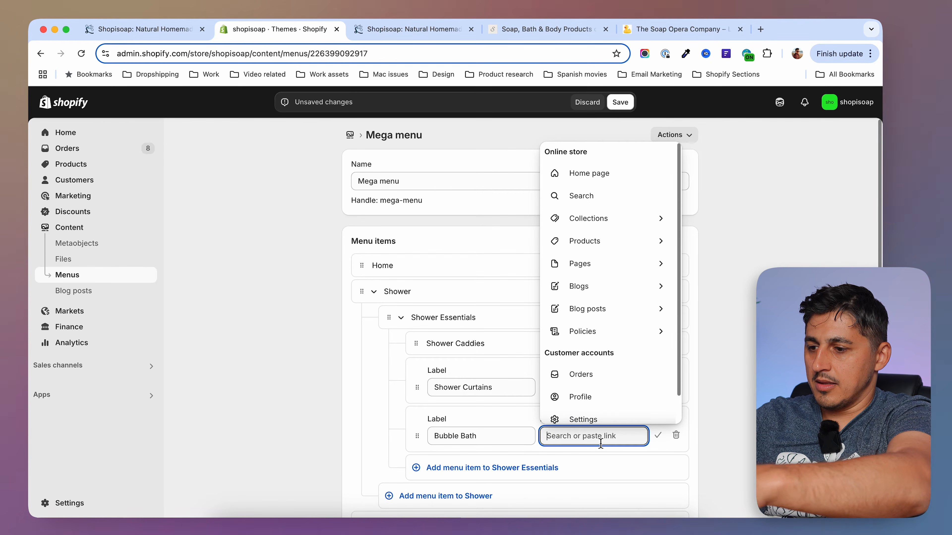
text(#)
key(Return)
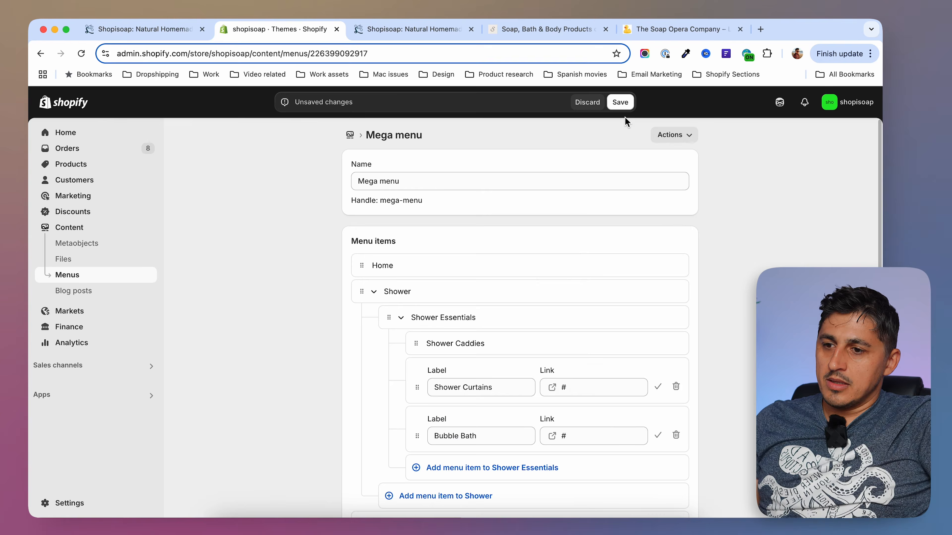
click(659, 387)
click(657, 413)
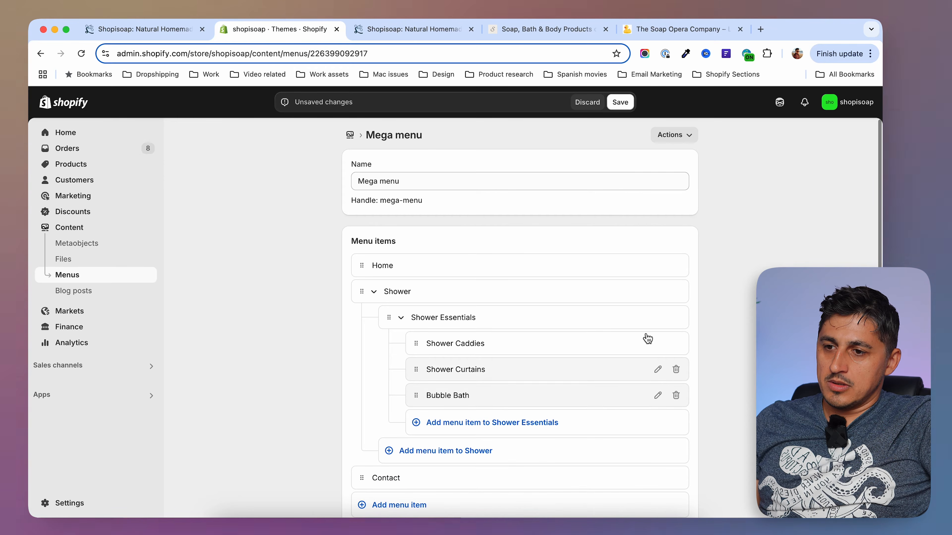
click(620, 103)
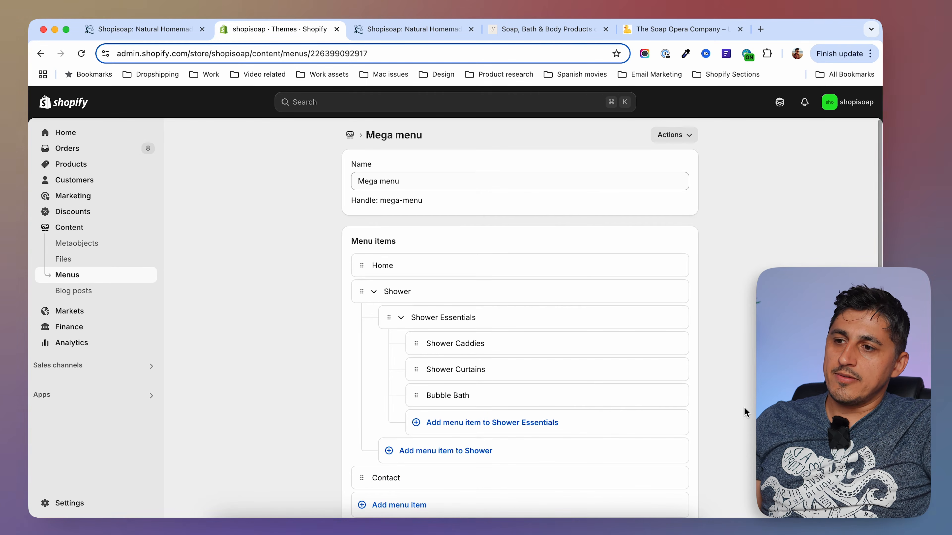
Check the Shower Essentials group and its sub-items in the storefront's Shower dropdown.
click(422, 32)
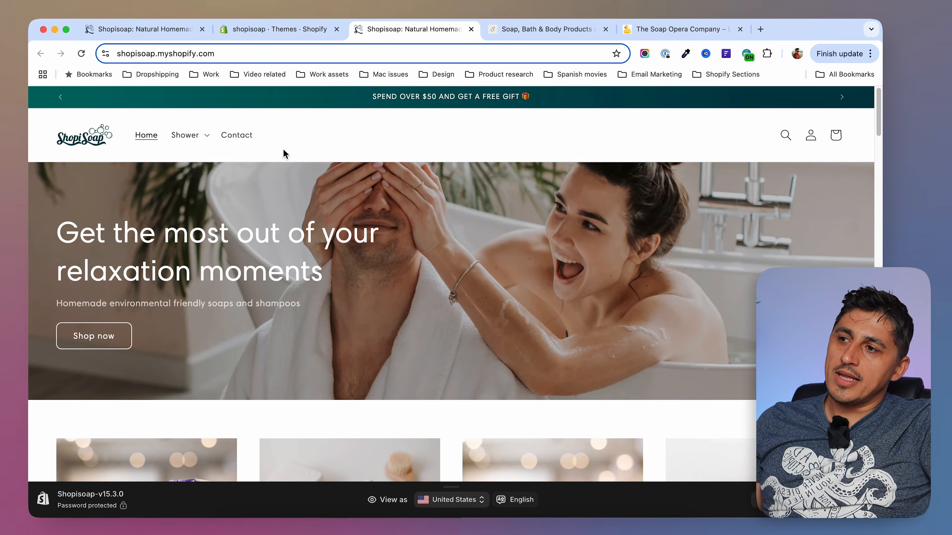
click(187, 136)
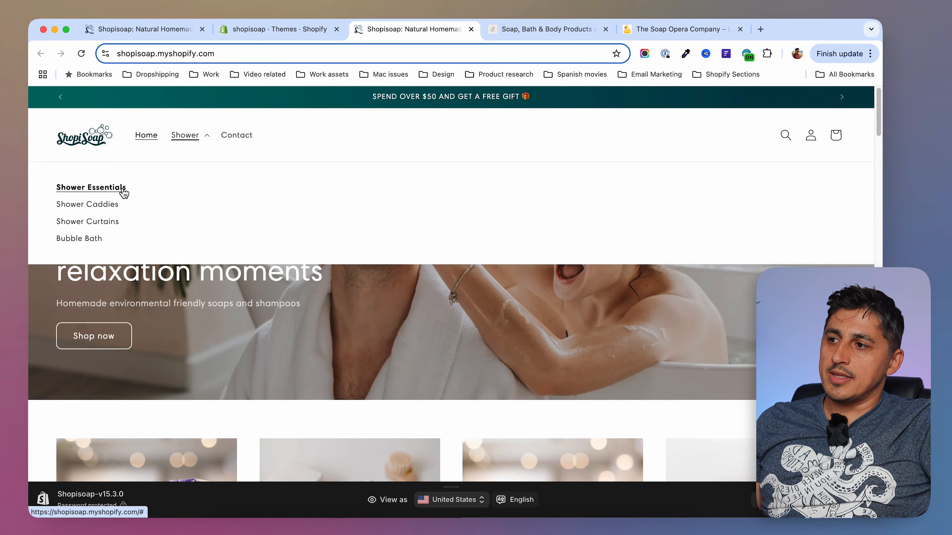
Copy the heading "Hair & Scalp Care" from the reference image 1 - Shower.png and return to the Mega menu editor.
click(62, 212)
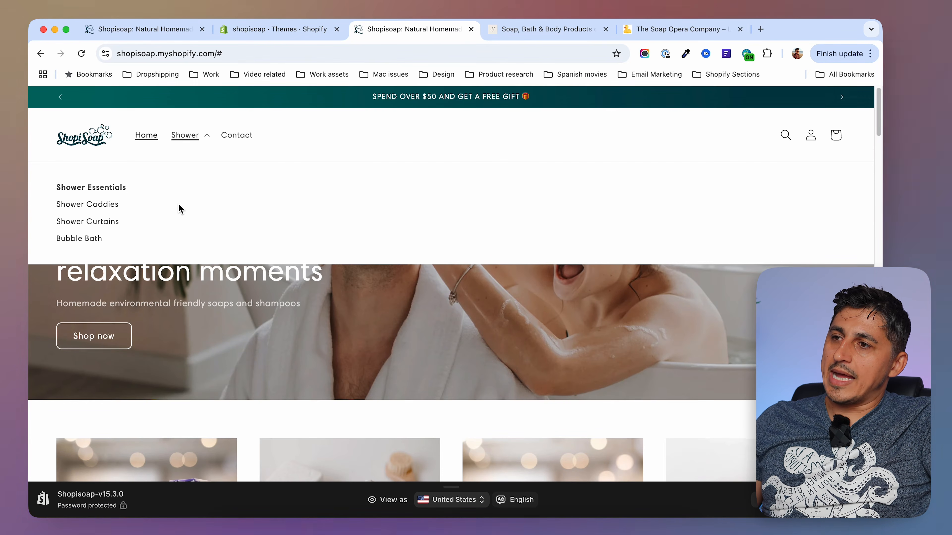
click(228, 29)
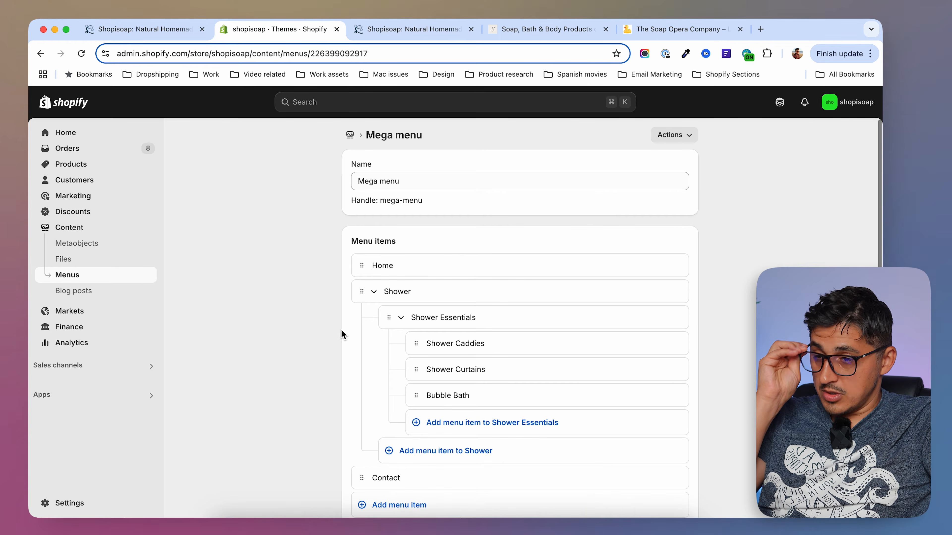
click(574, 526)
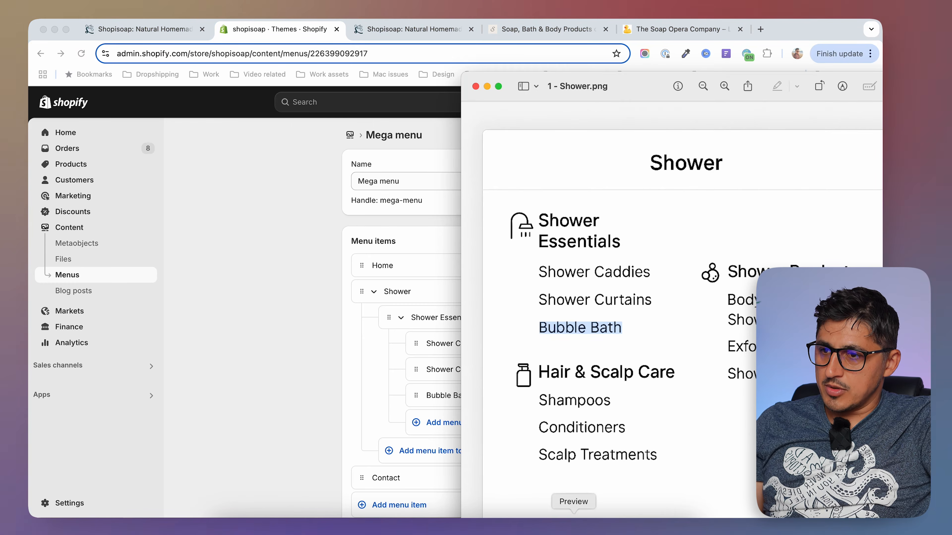
drag(542, 374, 646, 373)
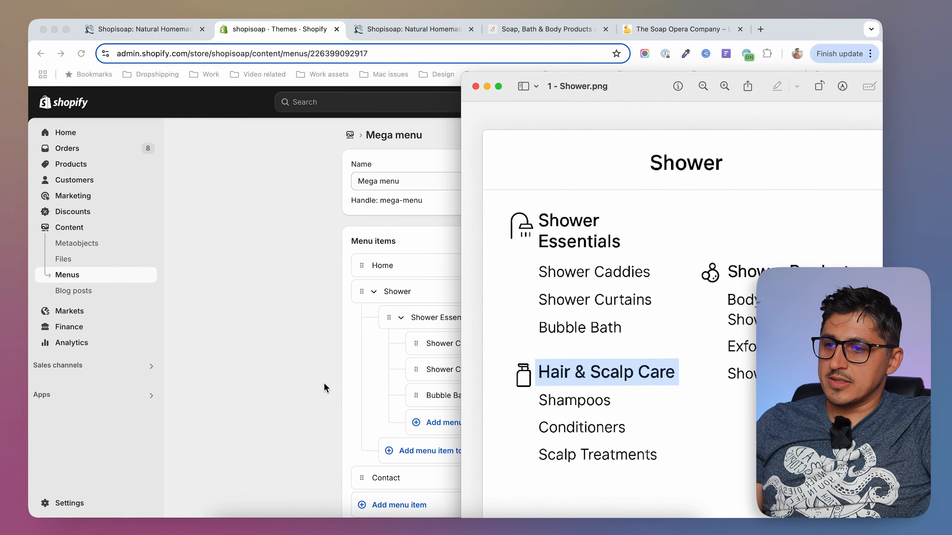
click(307, 373)
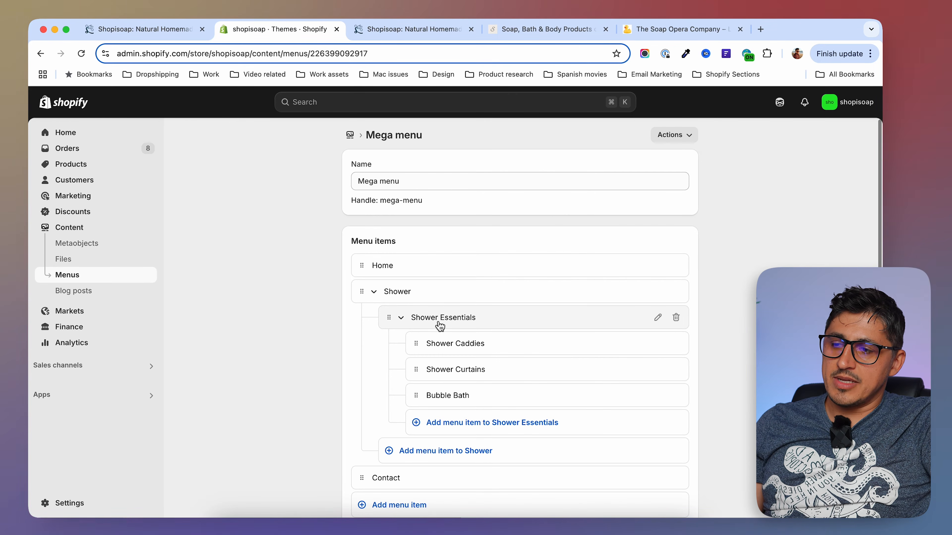
Add a Hair & Scalp Care item under Shower with # as its placeholder link and apply it.
click(392, 451)
key(super+v)
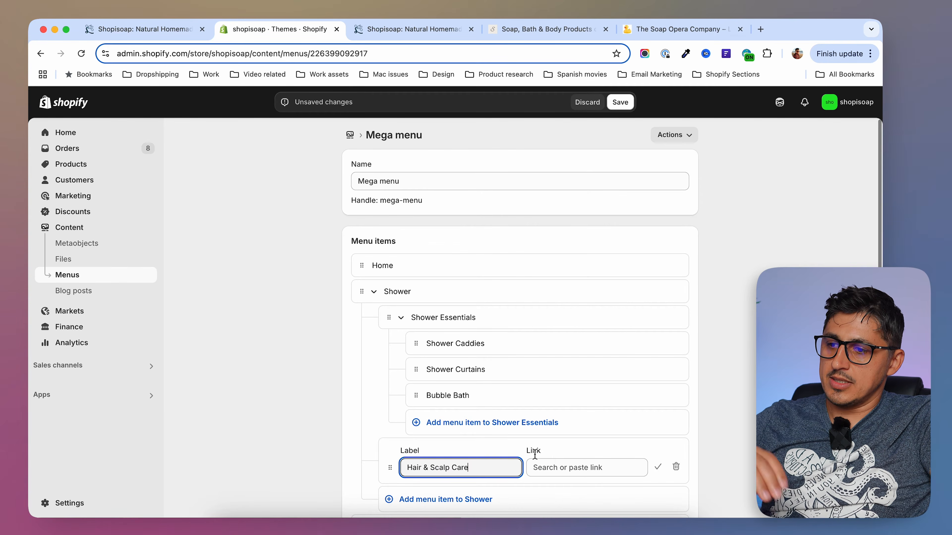
click(584, 468)
text(#)
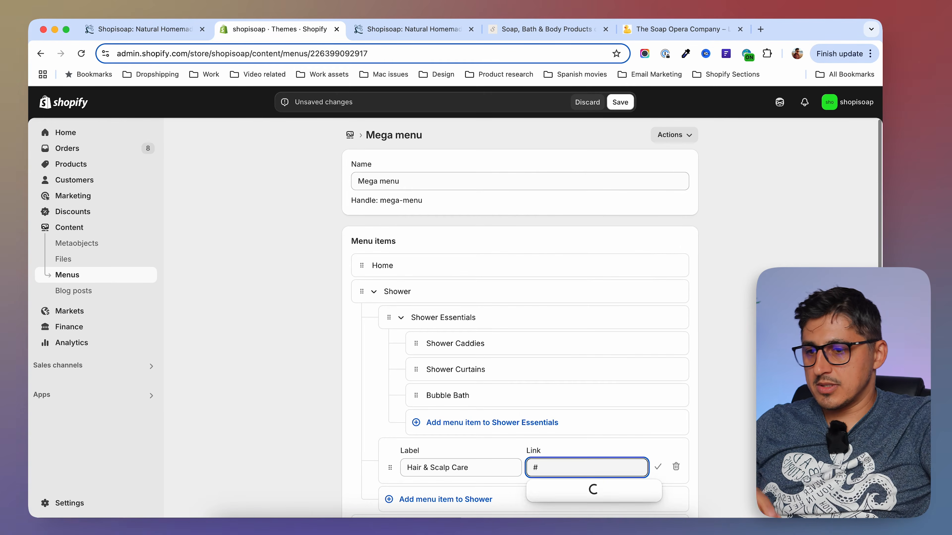
click(566, 392)
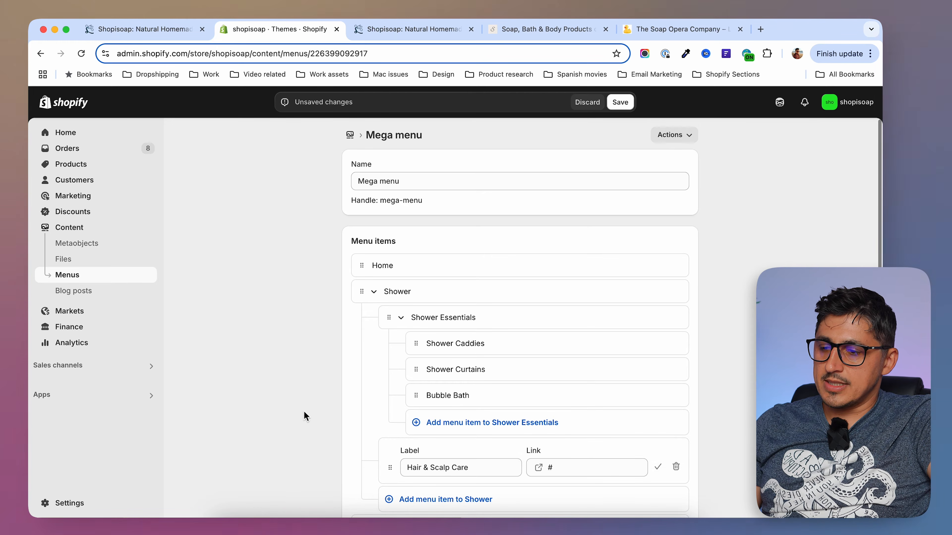
click(657, 466)
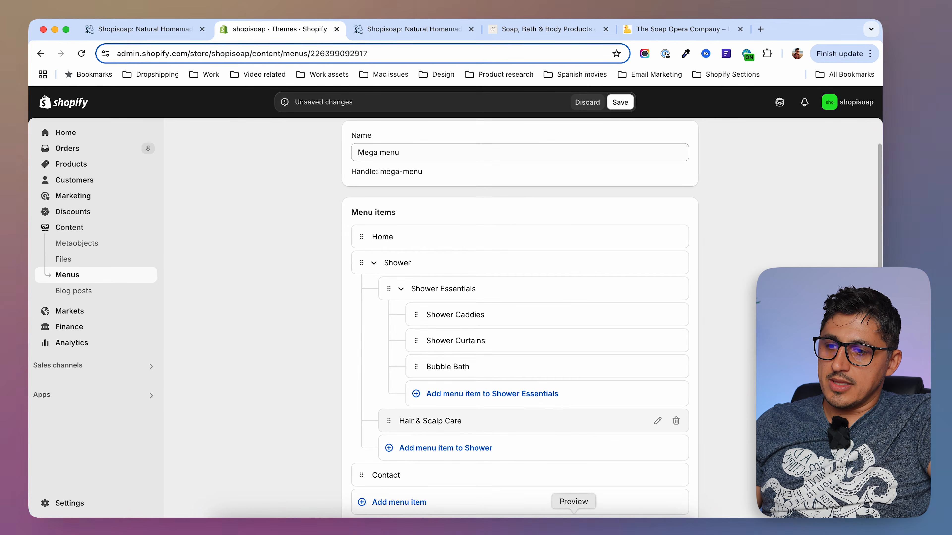
Copy "Shampoos" from the reference image and add it as a new item under Shower with # as its link.
click(574, 528)
double_click(601, 400)
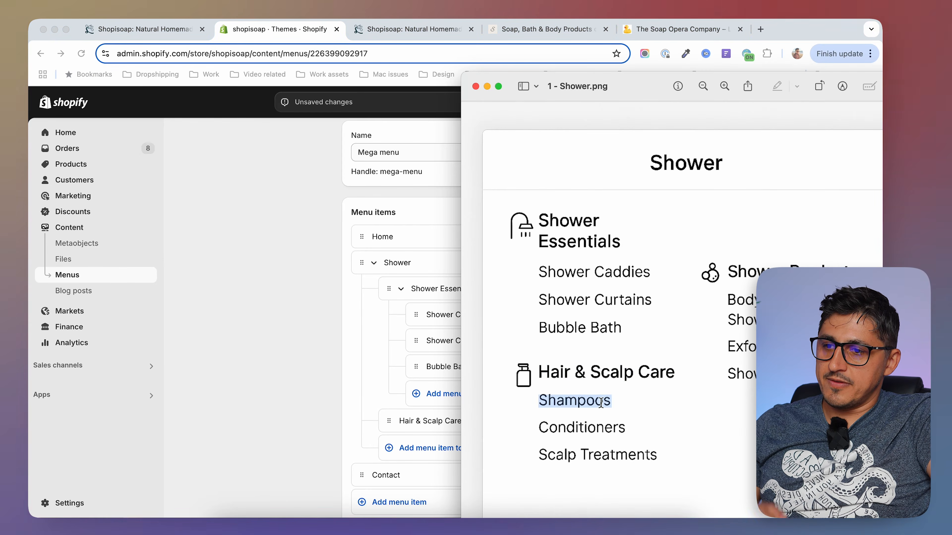
click(288, 353)
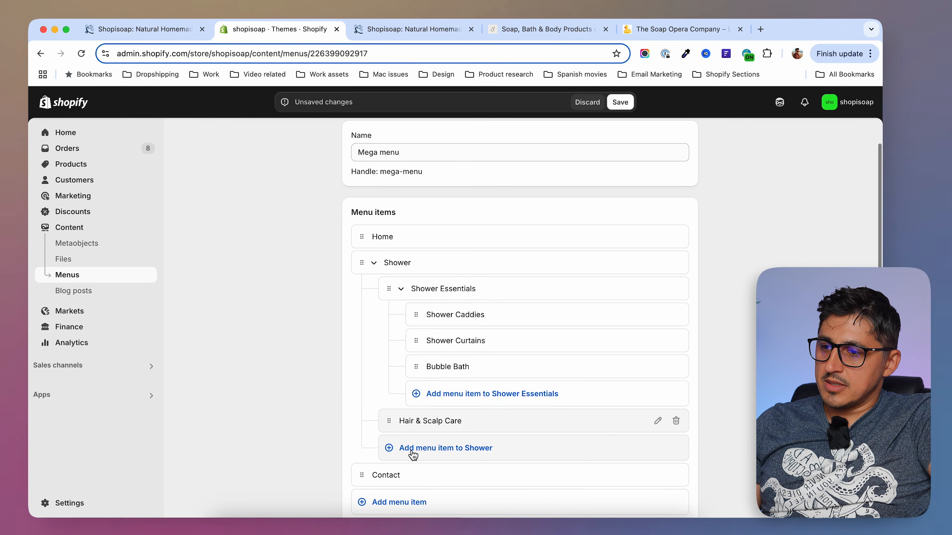
click(419, 448)
key(super+v)
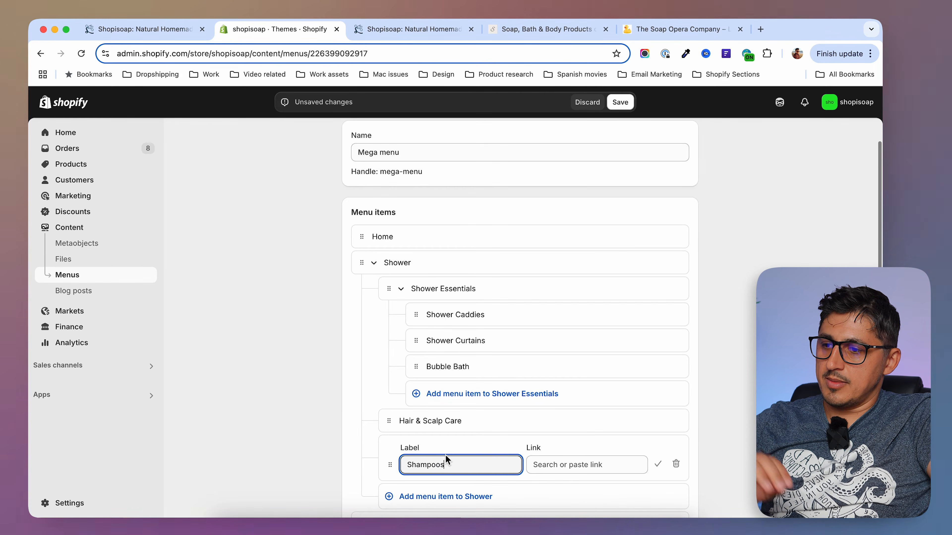
click(604, 466)
text(#)
key(Return)
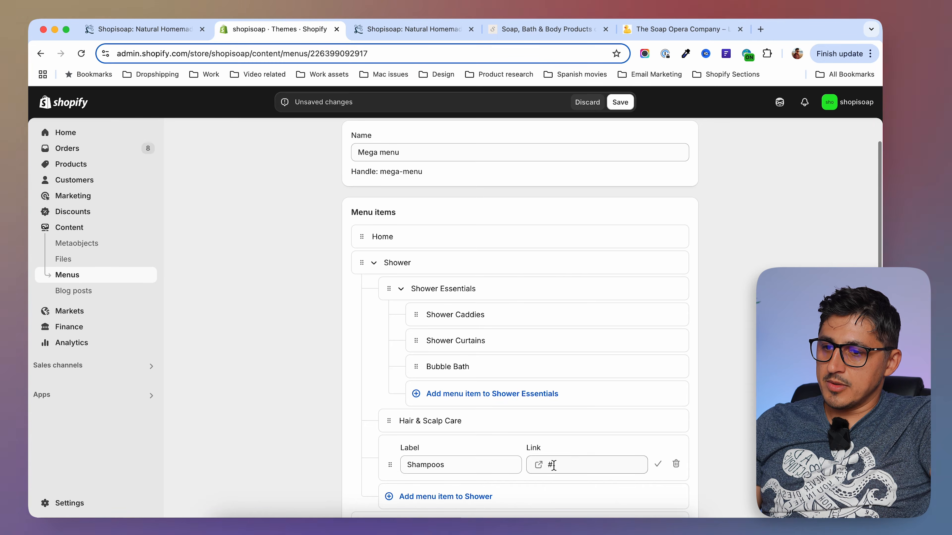
Nest the Shampoos item one level deeper, under Hair & Scalp Care, and apply it.
click(658, 464)
drag(390, 448, 401, 425)
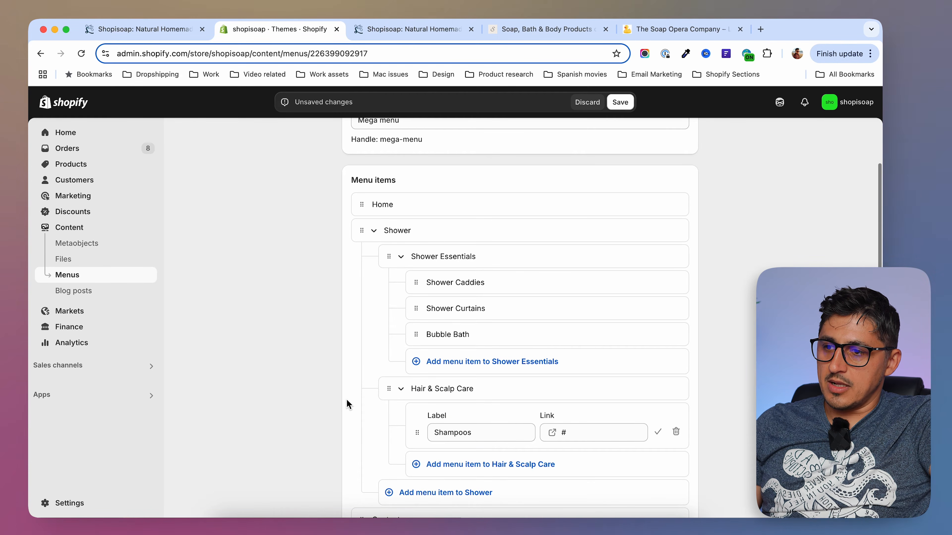
key(Return)
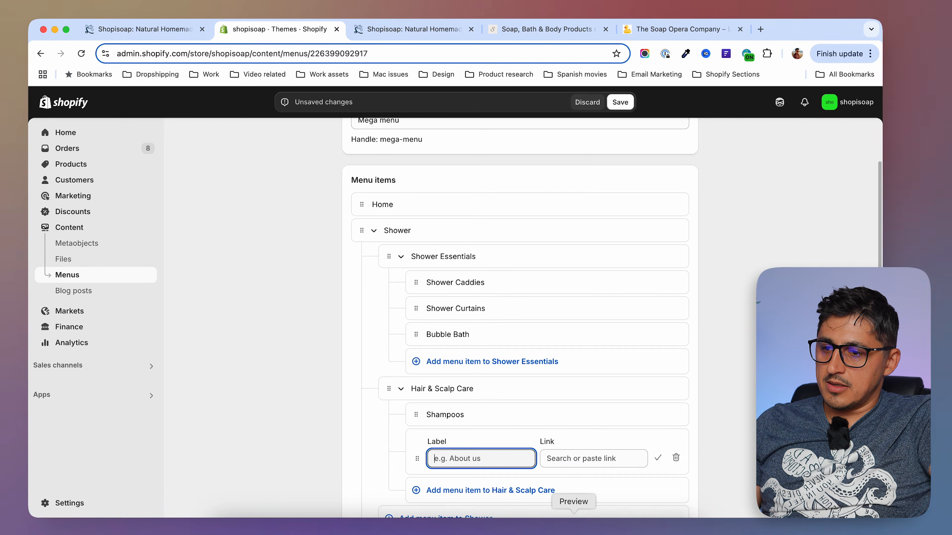
Copy "Conditioners" from the reference image into a new Hair & Scalp Care sub-item with # as its link.
click(573, 506)
drag(541, 428, 617, 428)
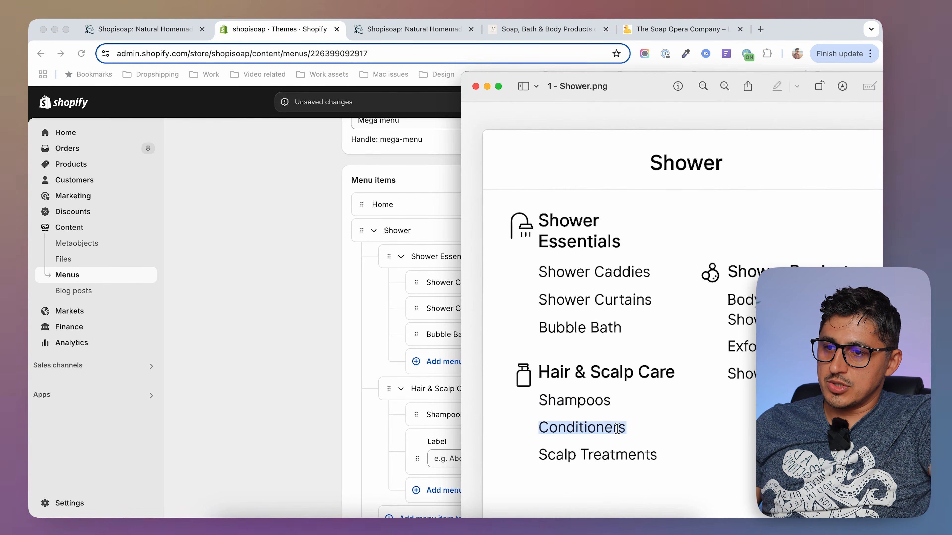
key(super+c)
key(super+Tab)
key(super+v)
scroll(402, 465, down, 1)
Add Scalp Treatments, copied from the reference image, under Hair & Scalp Care with # as its link and apply the items.
click(416, 468)
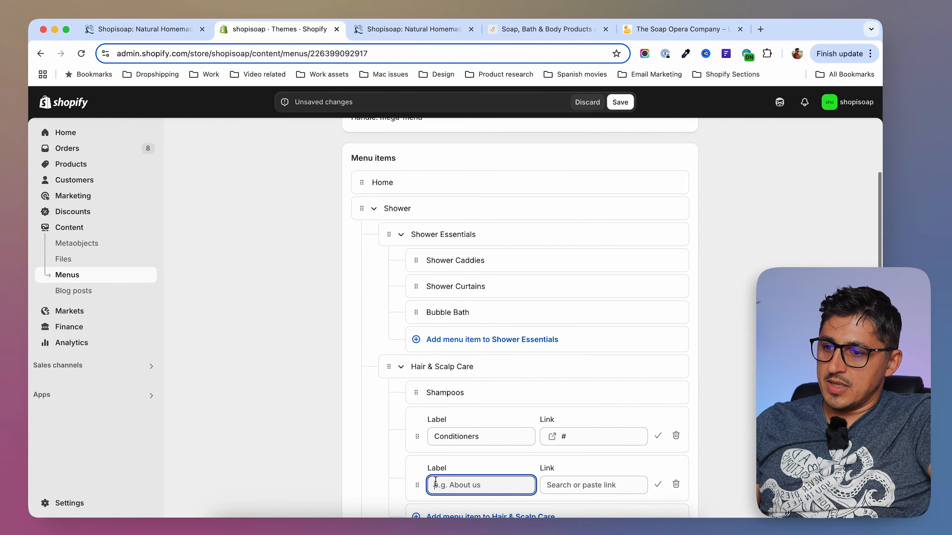
click(573, 523)
drag(545, 462, 633, 460)
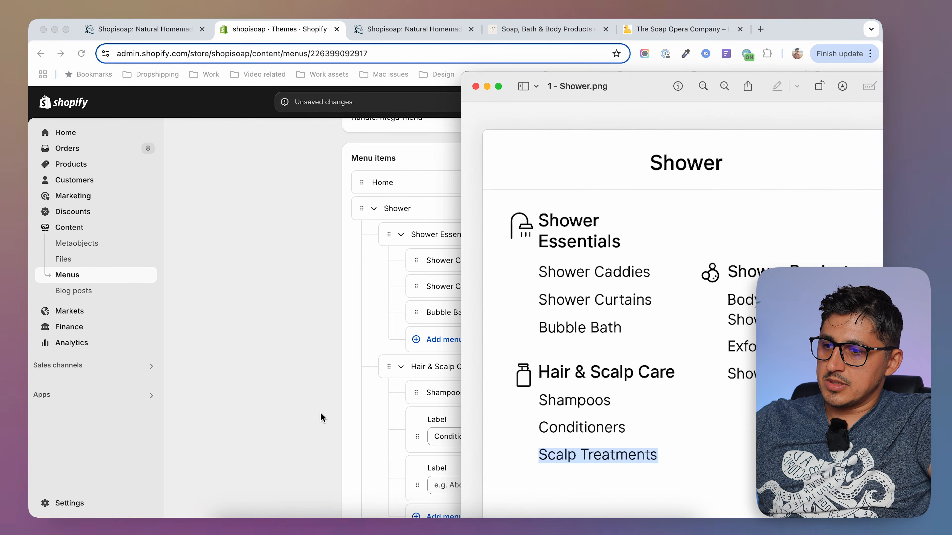
key(super+c)
key(super+Tab)
key(super+v)
key(Return)
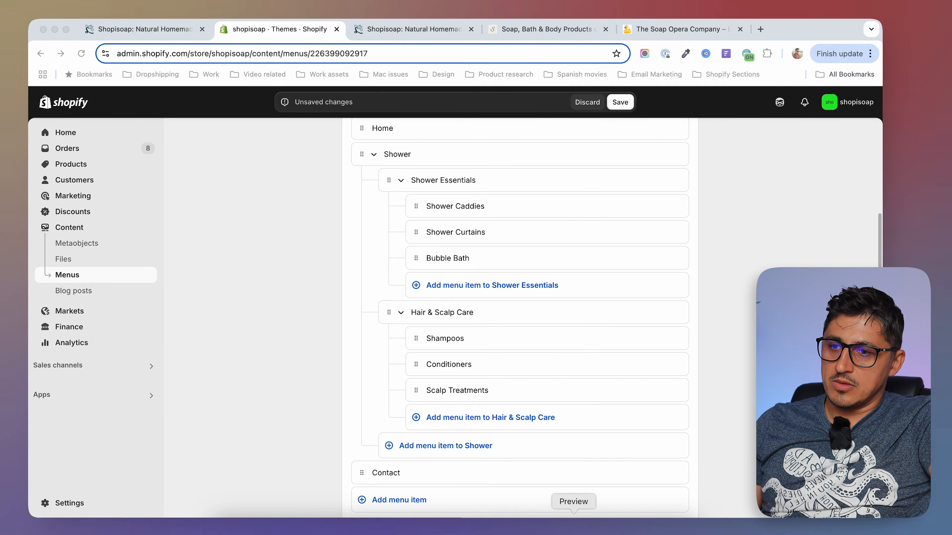
Add a Shower Products item under Shower, using the heading copied from the reference image and # as its link.
click(571, 527)
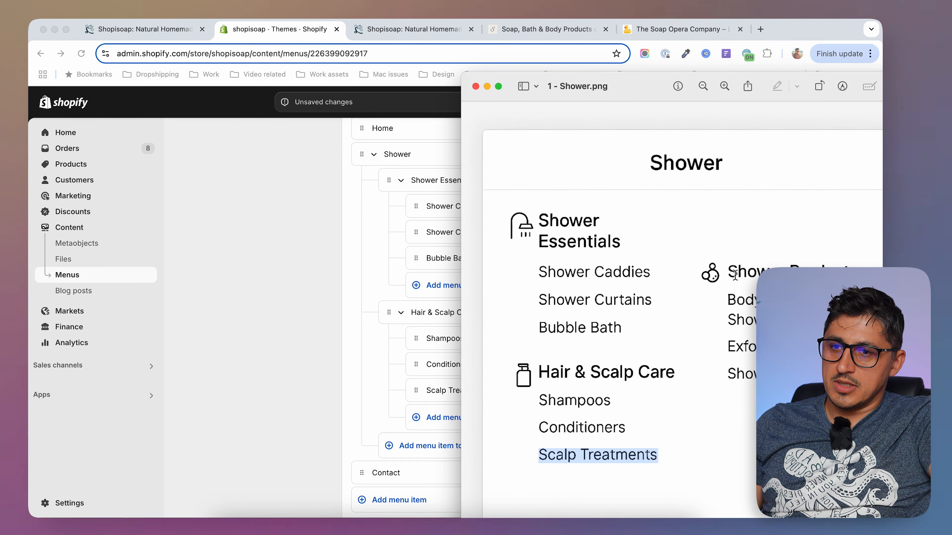
drag(728, 275, 857, 276)
click(269, 355)
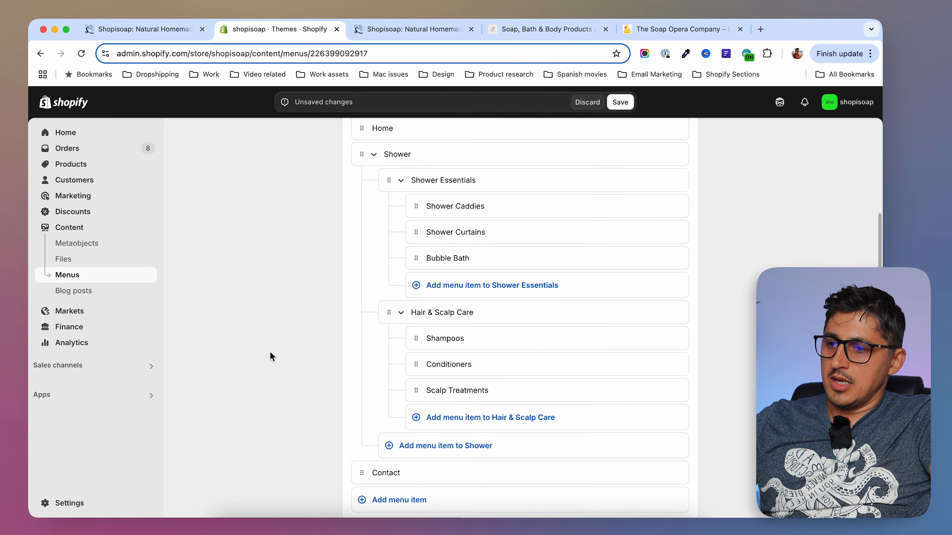
click(388, 445)
key(super+v)
click(587, 462)
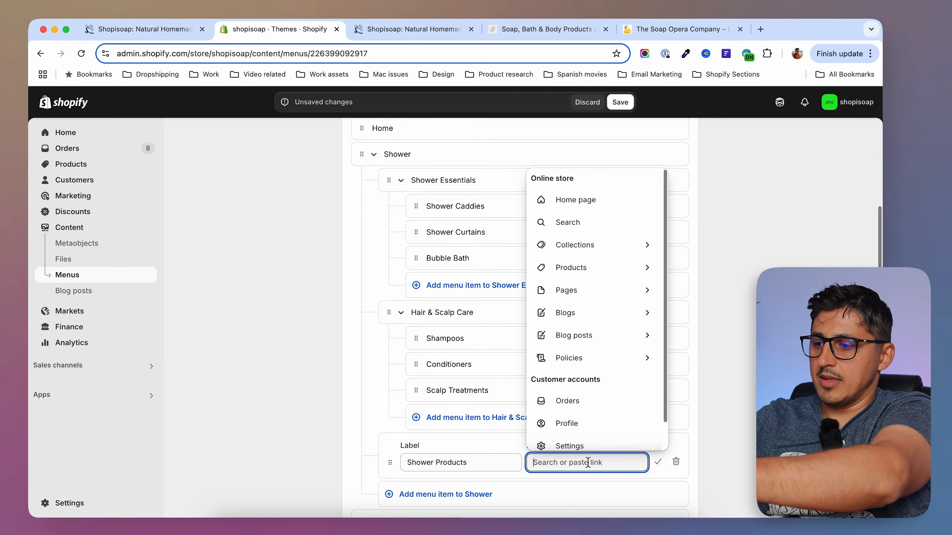
text(#)
Add Body Wash & Shower Gel from the reference image with # as its link and nest it under Shower Products.
key(super+Tab)
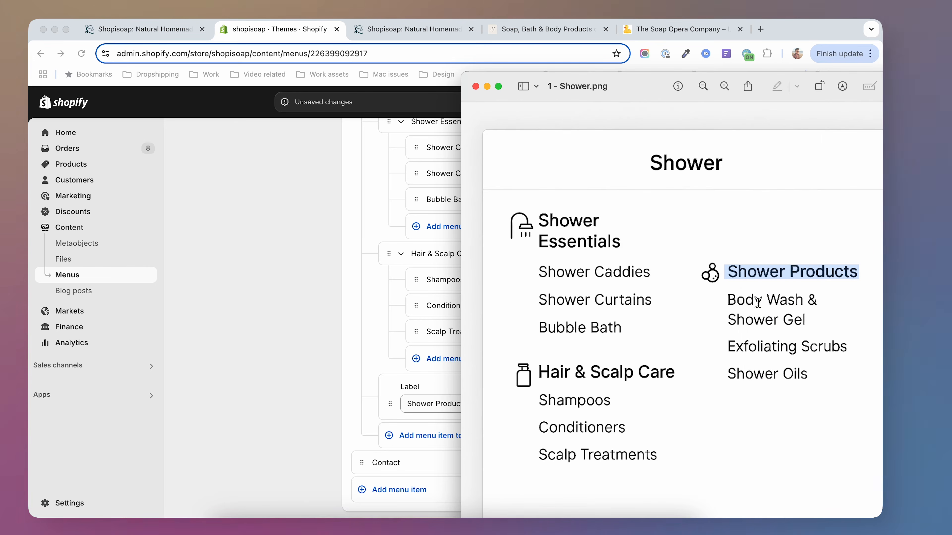
drag(730, 300, 817, 325)
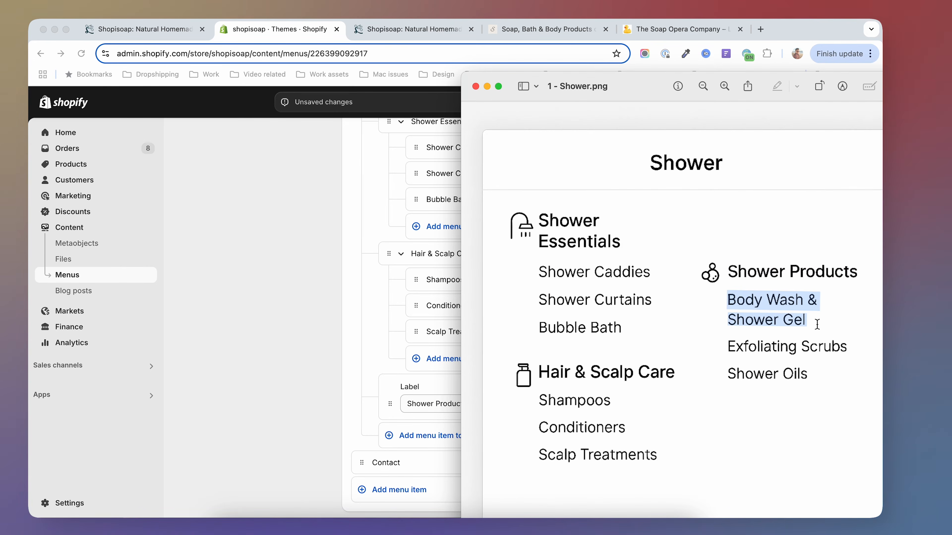
key(super+Tab)
click(480, 436)
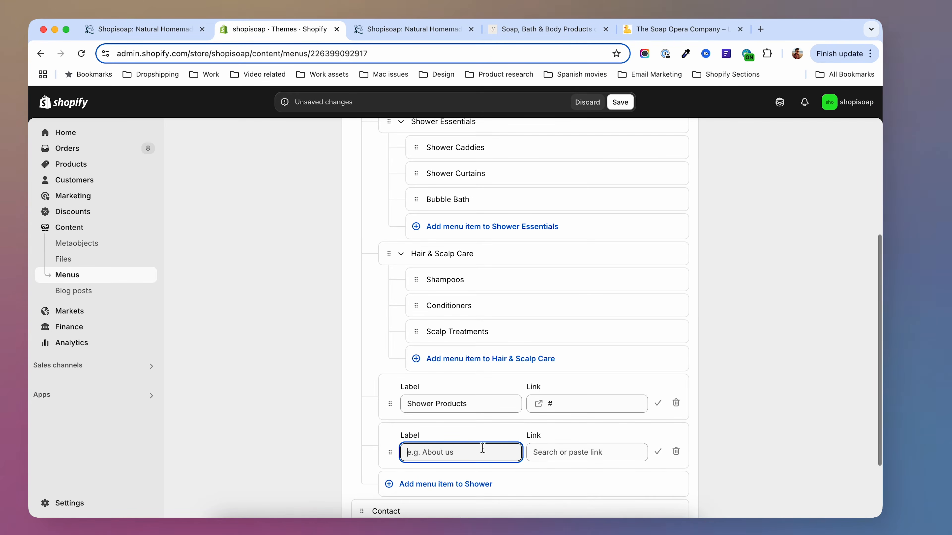
key(super+v)
key(Return)
drag(391, 455, 450, 411)
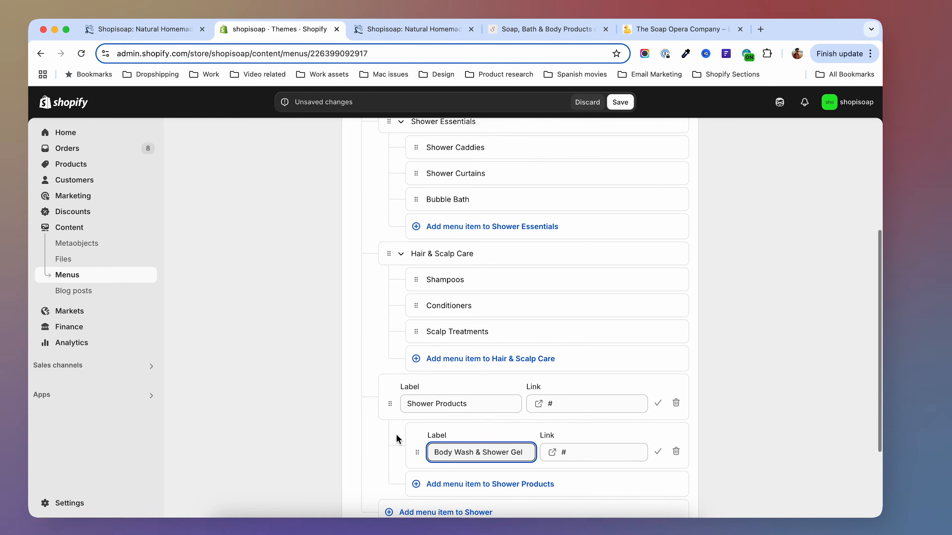
Add Exfoliating Scrubs and Shower Oils under Shower Products, each with # as placeholder link, and save the menu.
scroll(396, 439, down, 2)
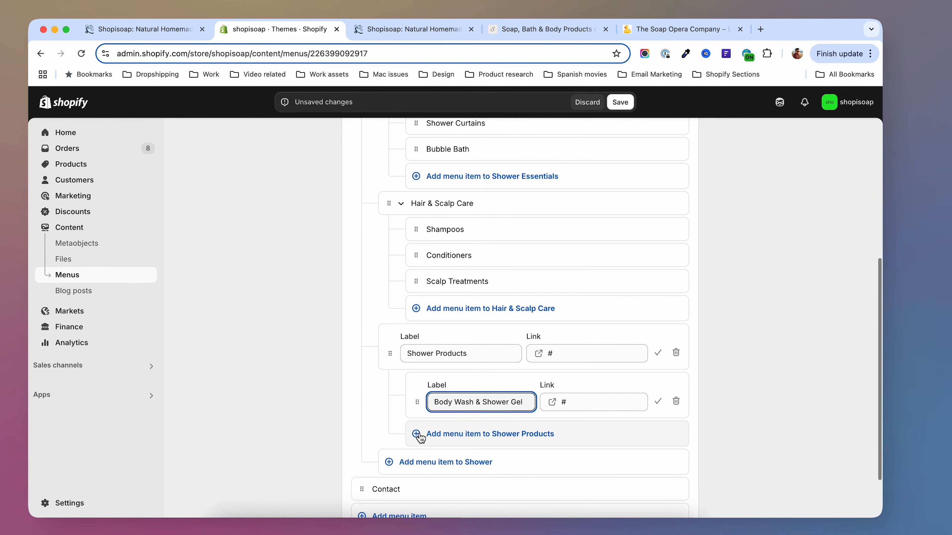
click(573, 525)
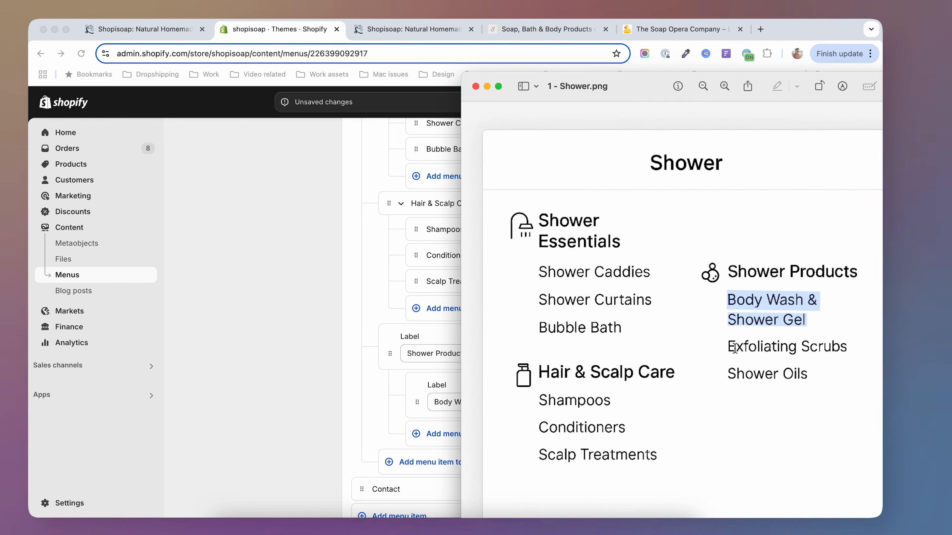
drag(733, 351, 841, 346)
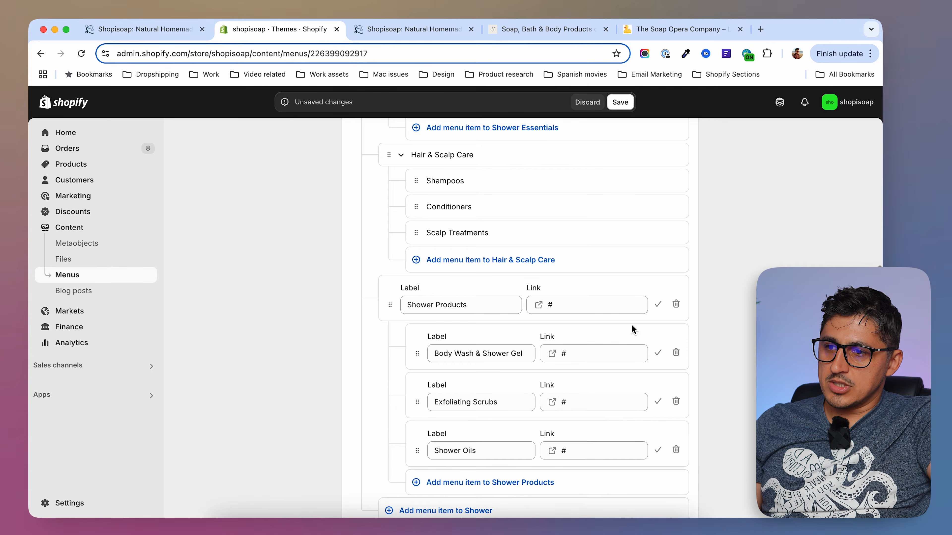
click(622, 102)
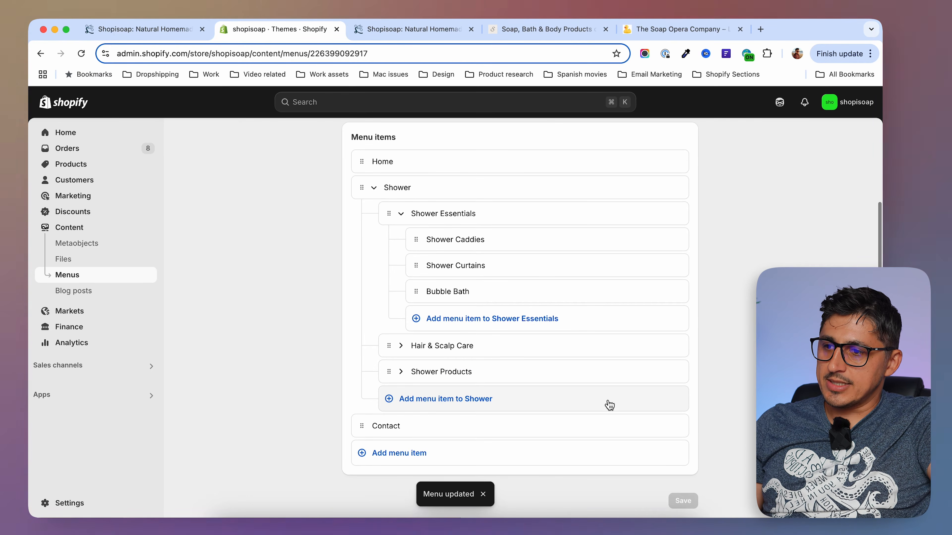
Check the Shower Products sub-items in the menu editor and all Shower groups in the refreshed storefront's Shower dropdown.
click(401, 371)
click(401, 372)
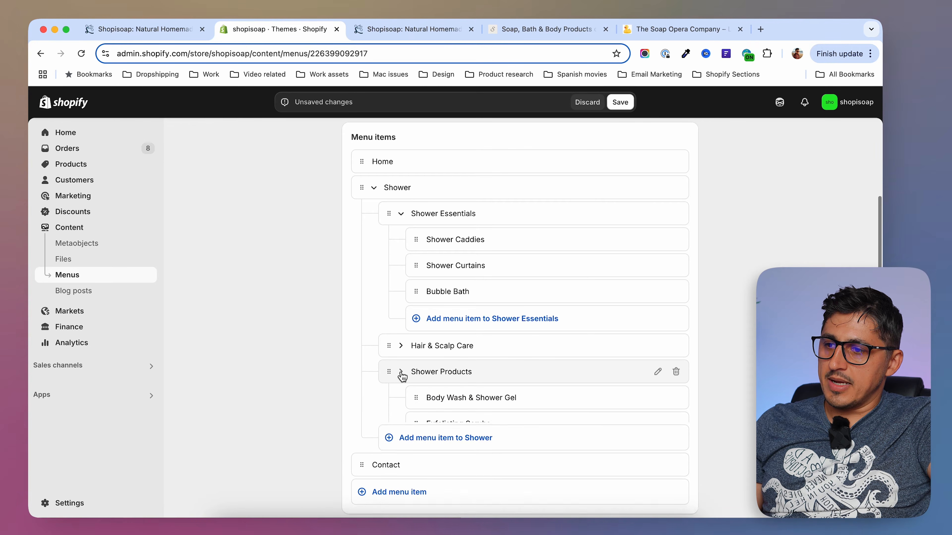
click(412, 30)
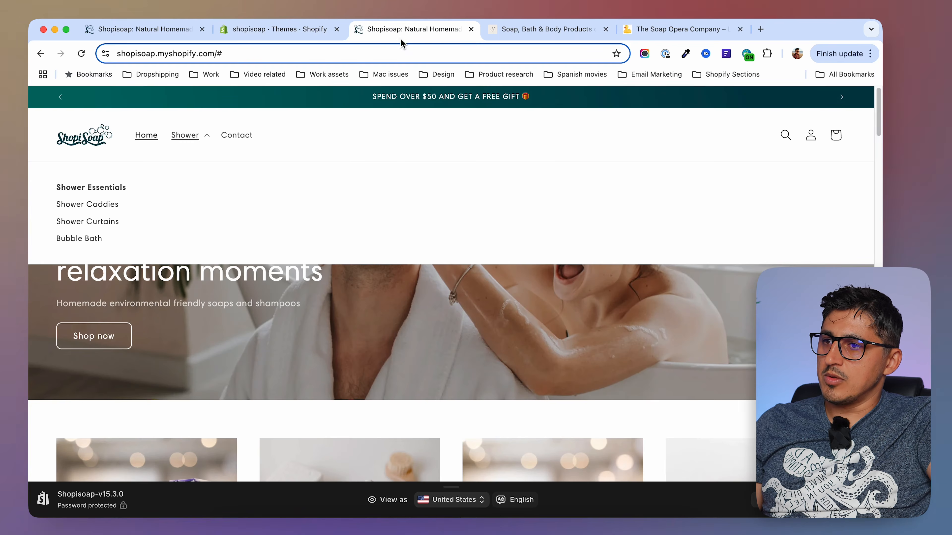
click(81, 53)
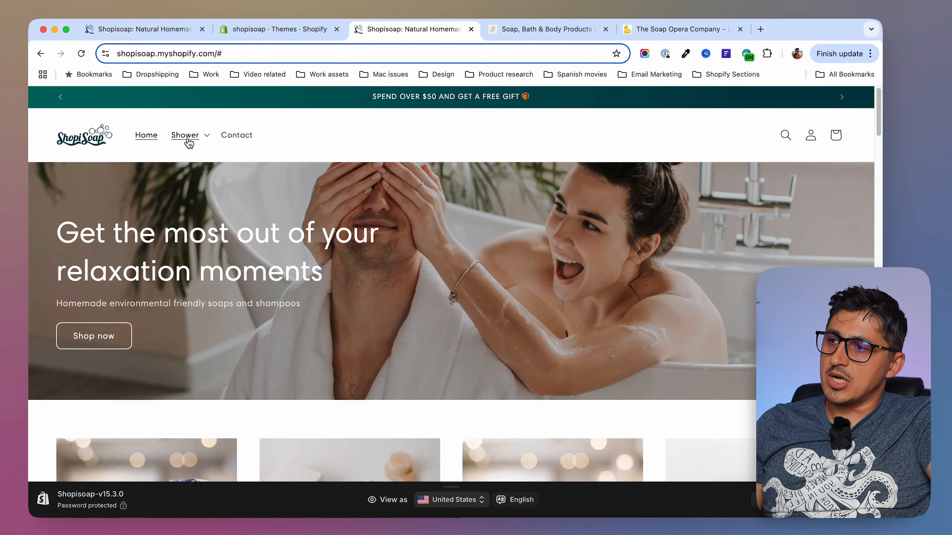
click(188, 140)
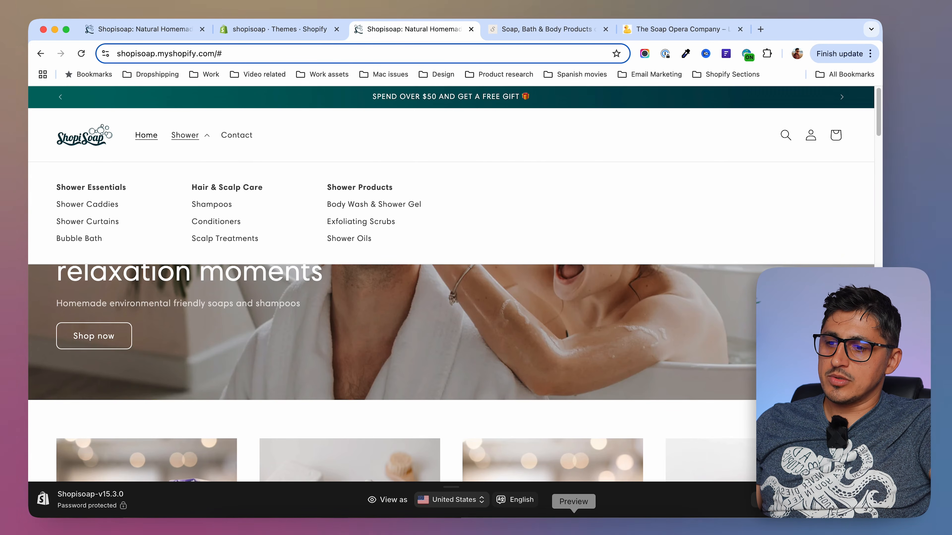
Open the reference image 2 - Bath.png from the Shopisoap Megamenu folder and bring it up beside the menu editor.
click(231, 526)
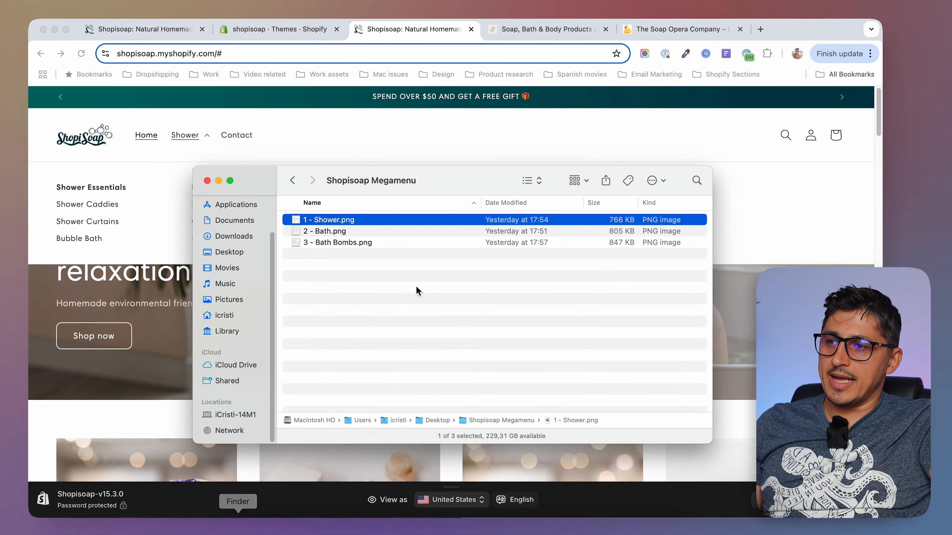
double_click(338, 233)
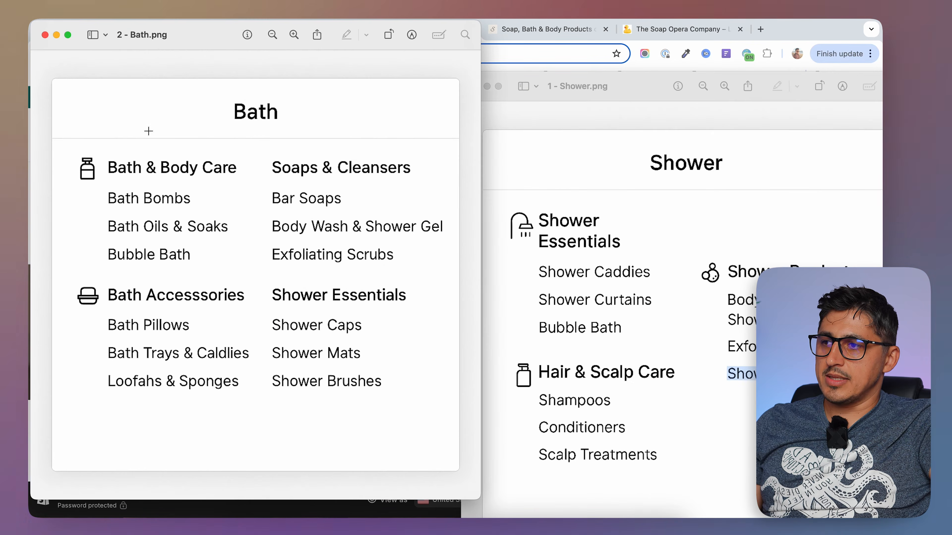
click(579, 156)
key(super+h)
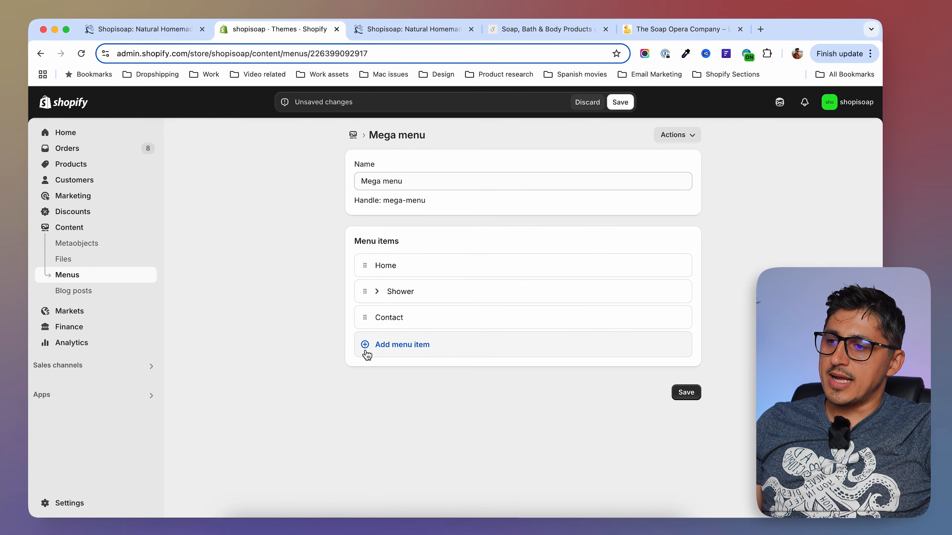
click(586, 525)
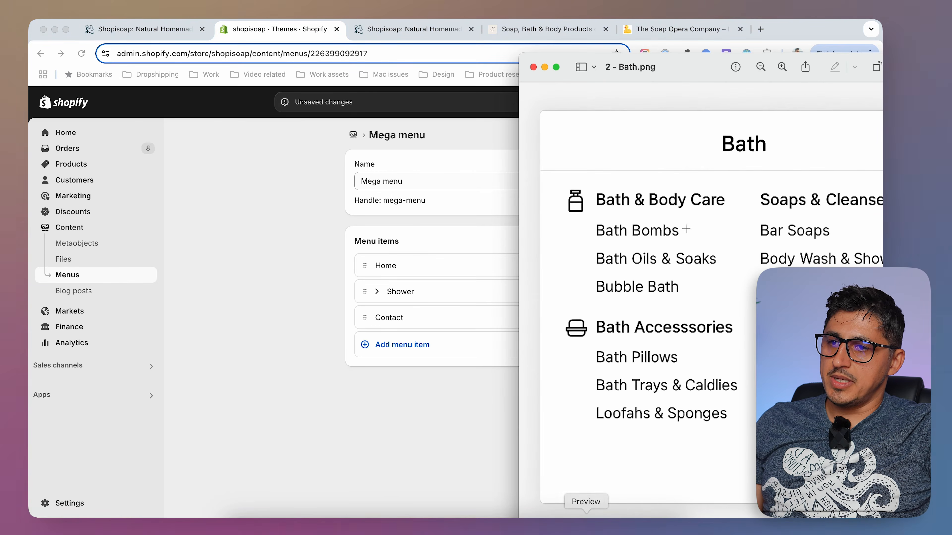
Add a top-level Bath menu item with # as its link and place it between Shower and Contact.
click(367, 345)
click(367, 344)
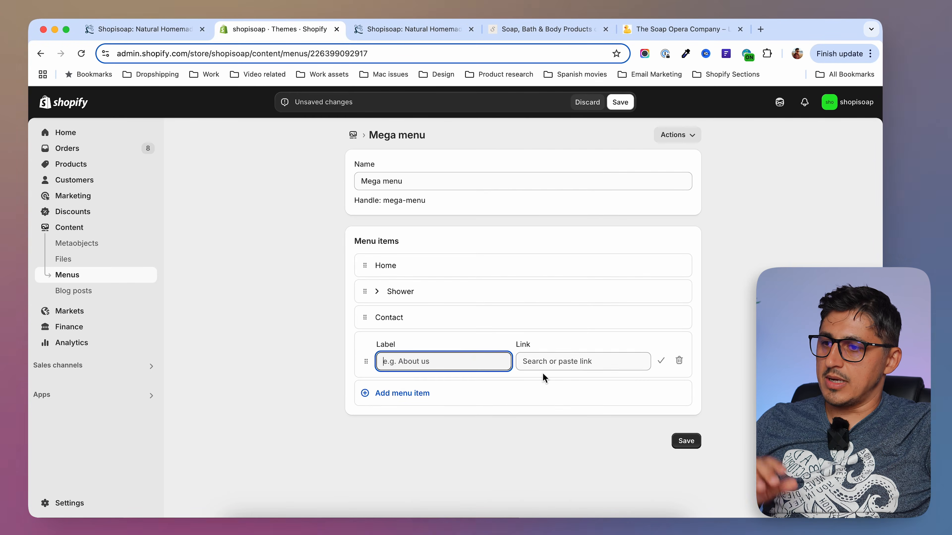
text(Bath)
click(569, 361)
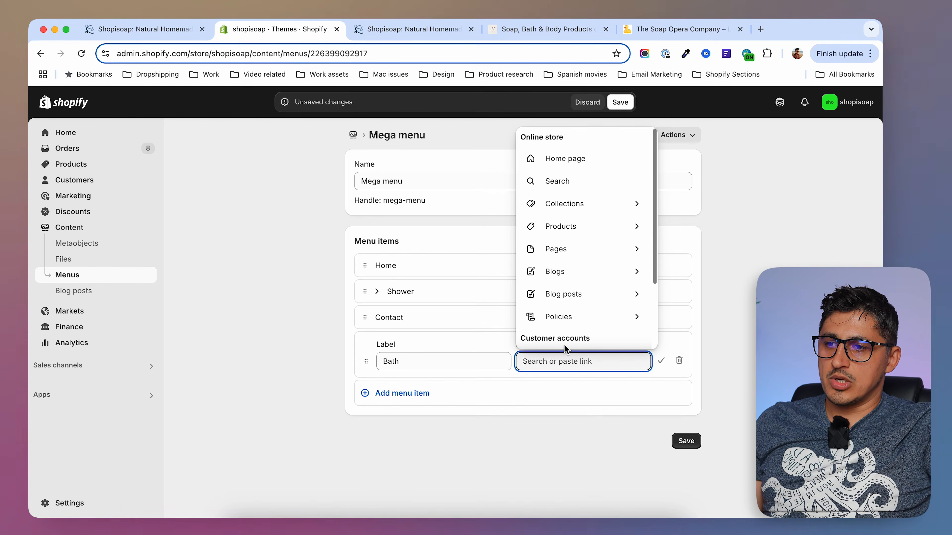
text(#)
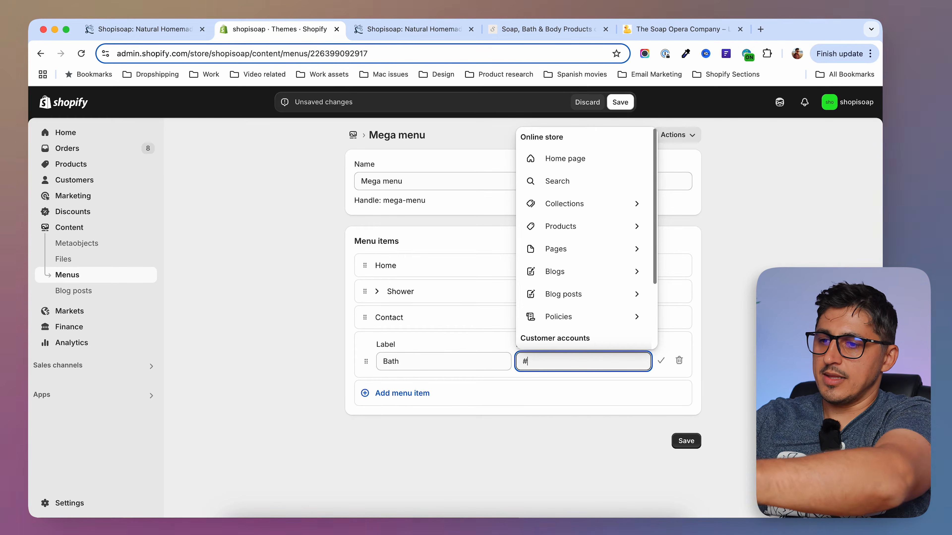
click(368, 366)
drag(367, 366, 408, 308)
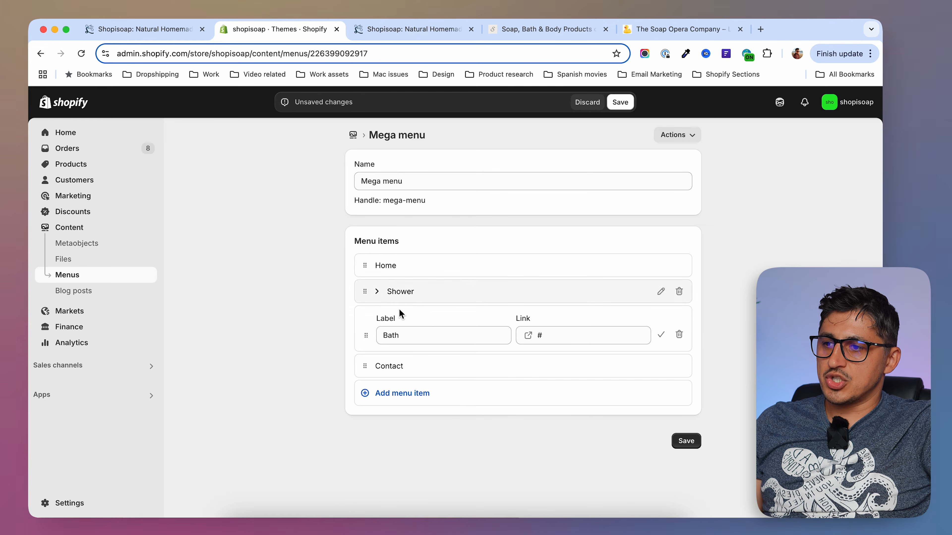
click(661, 334)
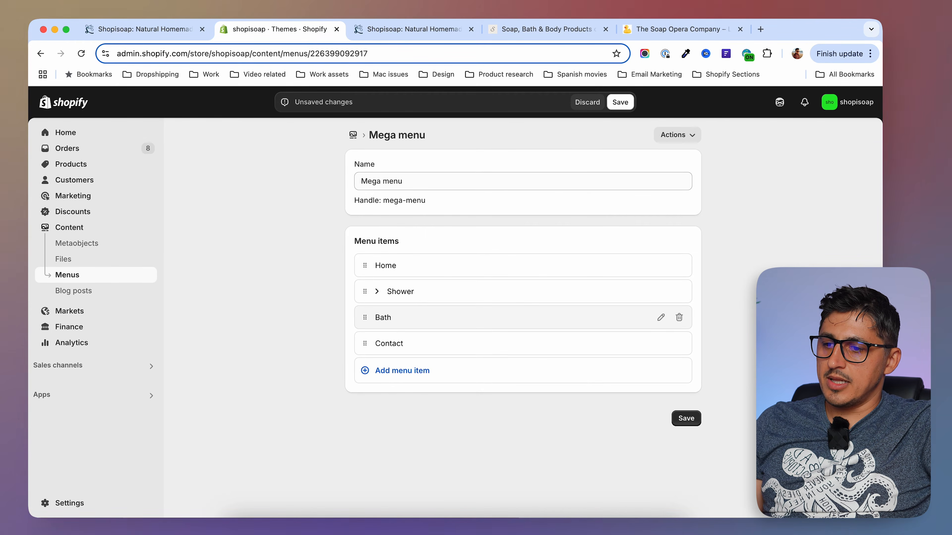
Add Bath & Body Care, copied from the reference image, with # as its link and nest it under Bath.
click(586, 528)
drag(597, 199, 725, 200)
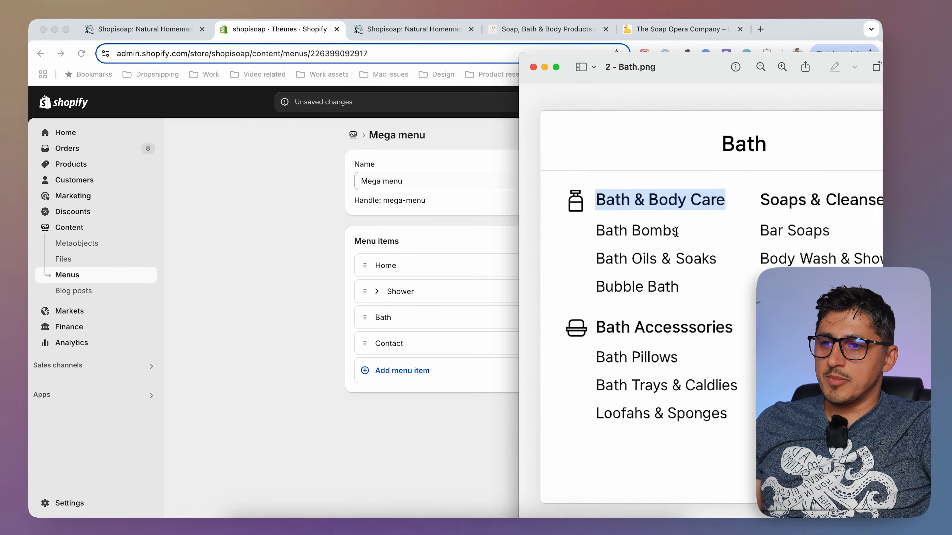
right_click(677, 203)
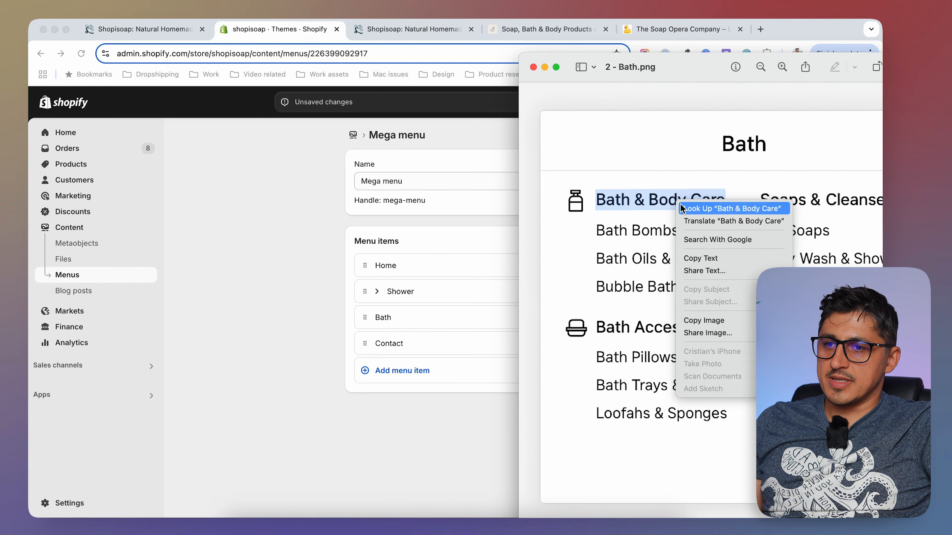
click(717, 259)
click(367, 377)
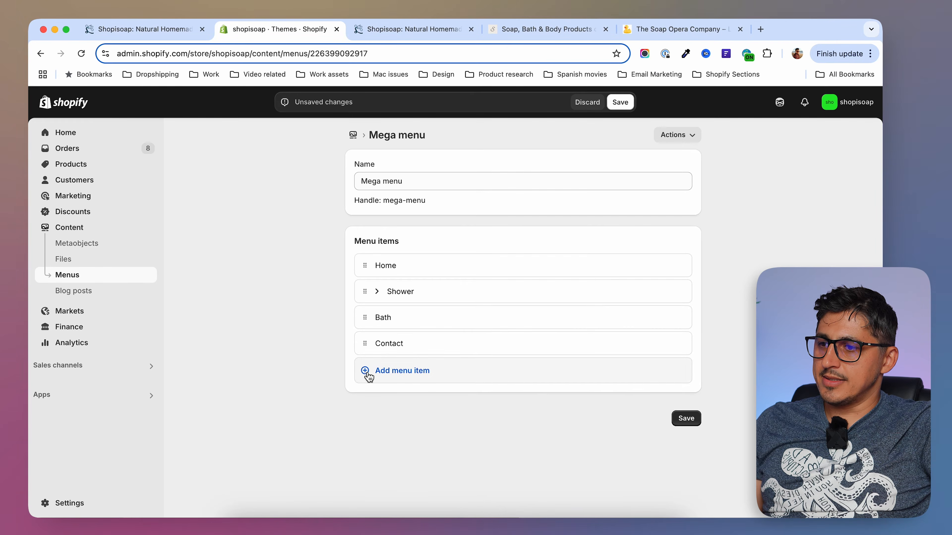
click(367, 377)
key(super+v)
drag(366, 388, 390, 363)
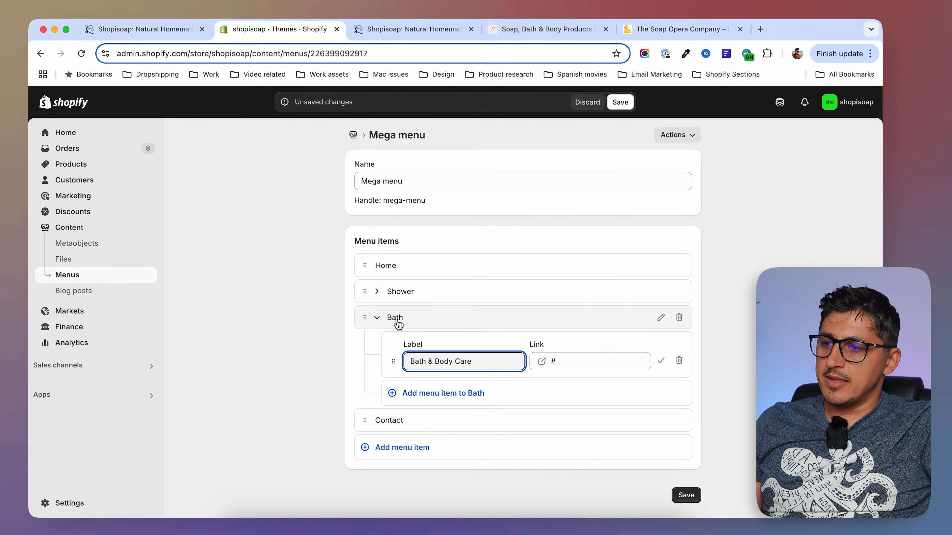
click(661, 361)
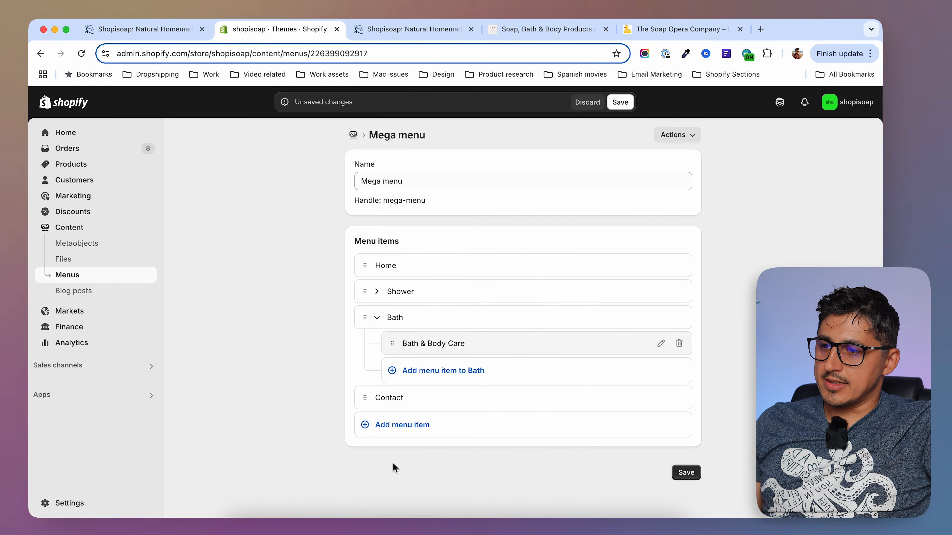
Add Bath Bombs, copied from the reference image, with # as its link and nest it under Bath & Body Care.
key(super+Tab)
right_click(609, 233)
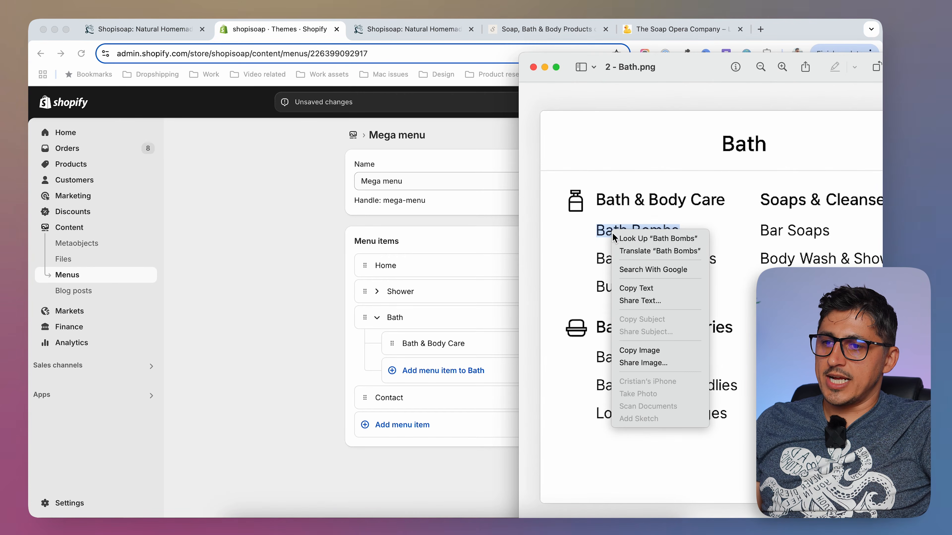
click(658, 288)
key(super+Tab)
click(393, 371)
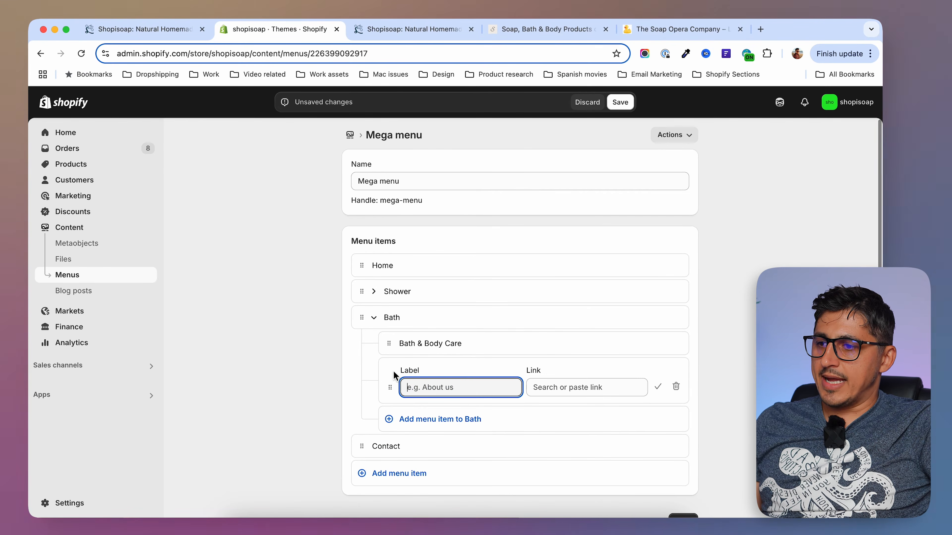
key(super+v)
click(558, 392)
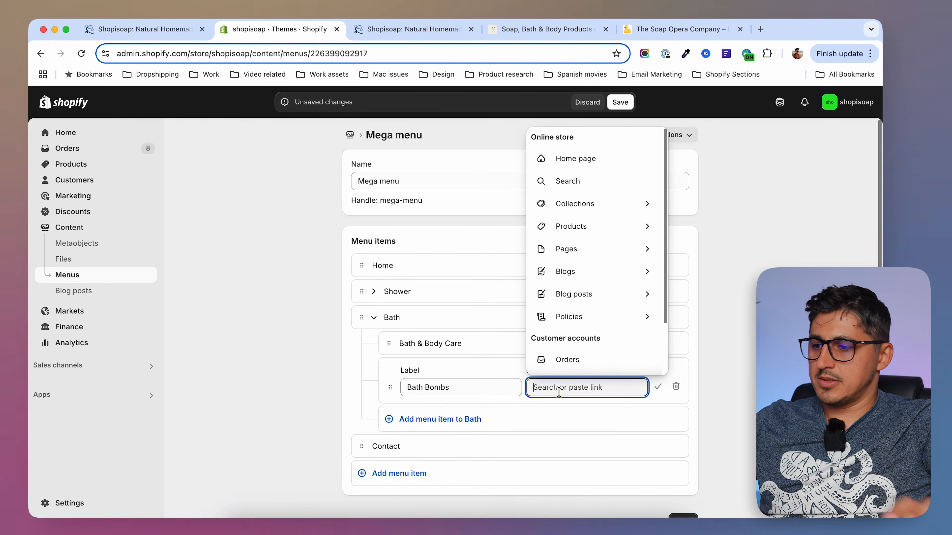
text(#)
click(578, 411)
drag(388, 392, 418, 390)
click(311, 361)
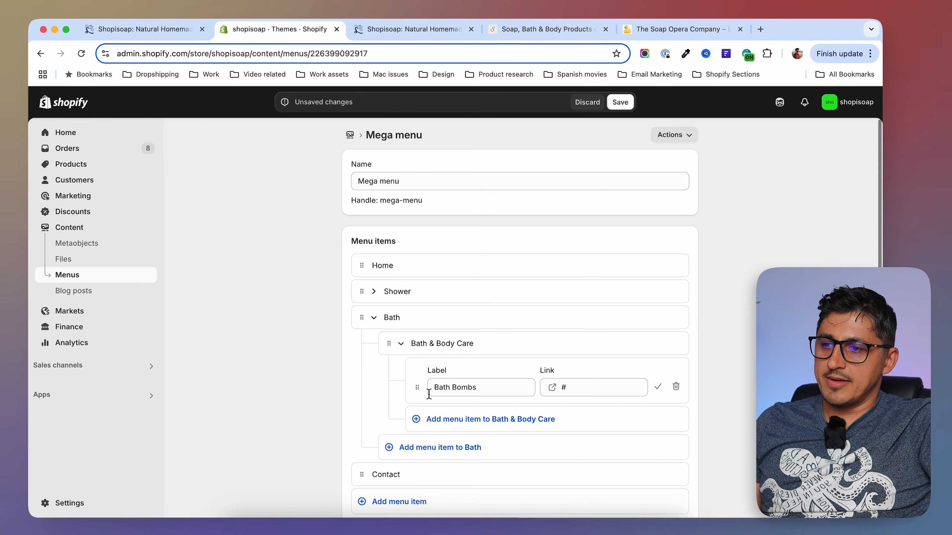
Select the Bath Oils & Soaks text in the Bath reference image.
click(585, 523)
drag(596, 258, 703, 259)
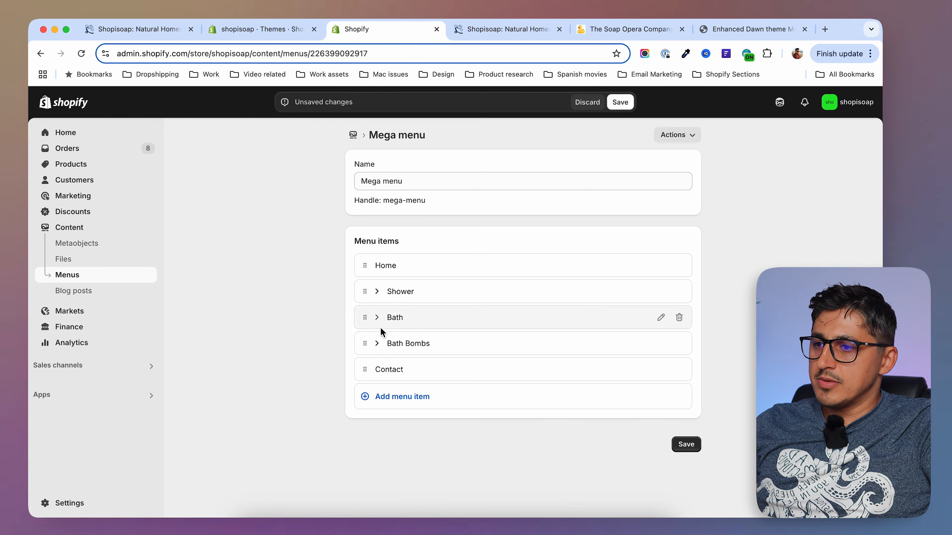
Review the nested groups under Shower, Bath and Bath Bombs in the menu editor, including the Shower Essentials and Soaps & Cleansers items.
click(376, 294)
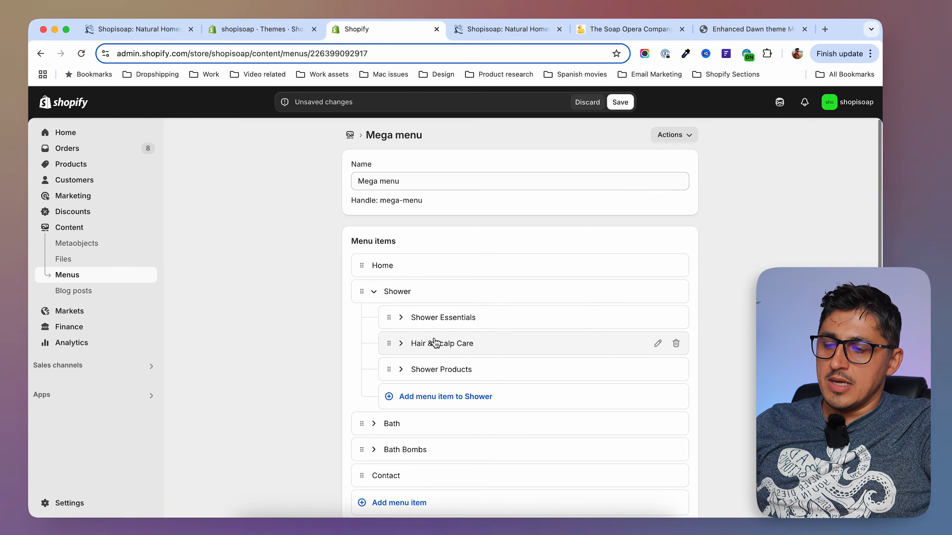
click(401, 317)
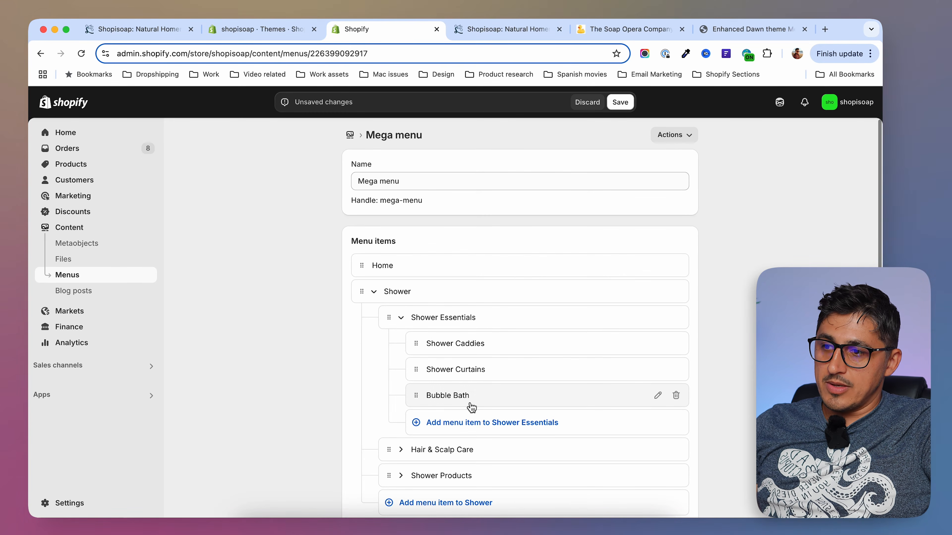
click(400, 318)
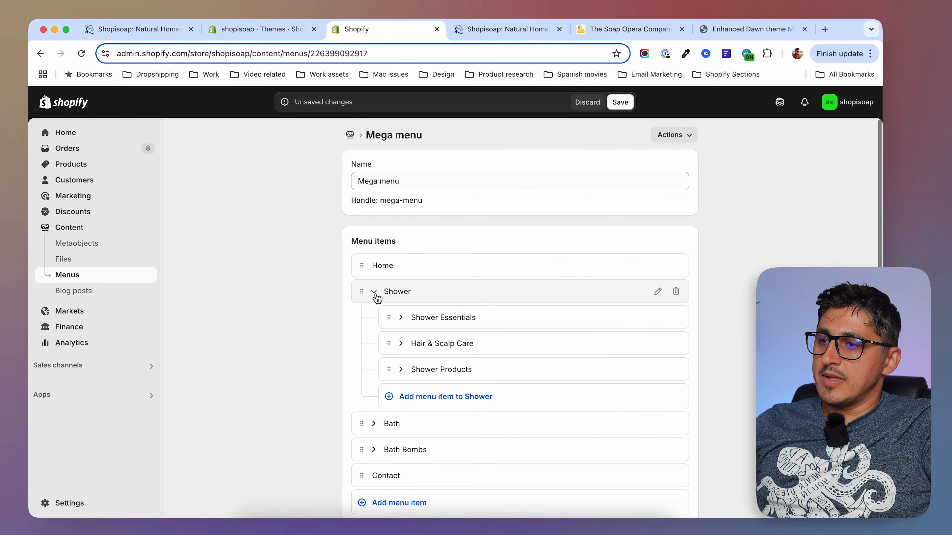
click(374, 292)
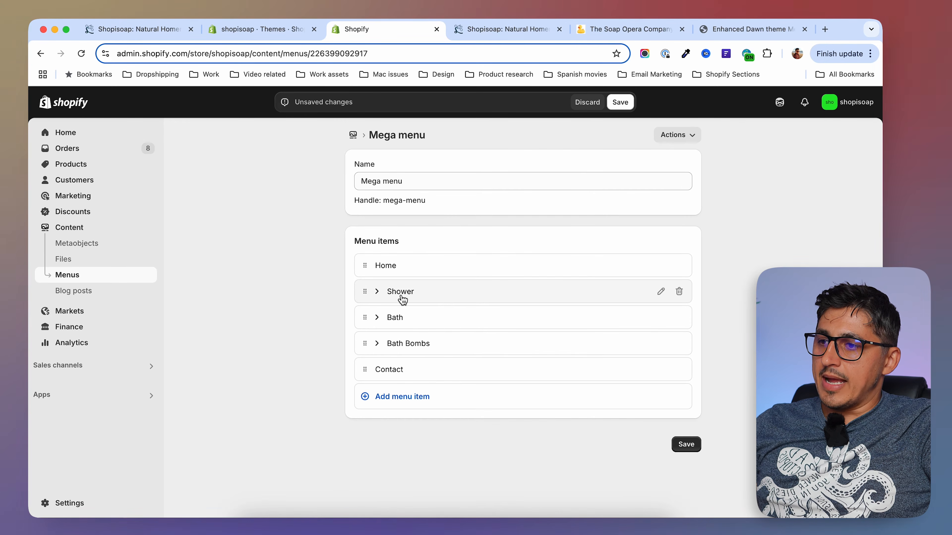
click(376, 317)
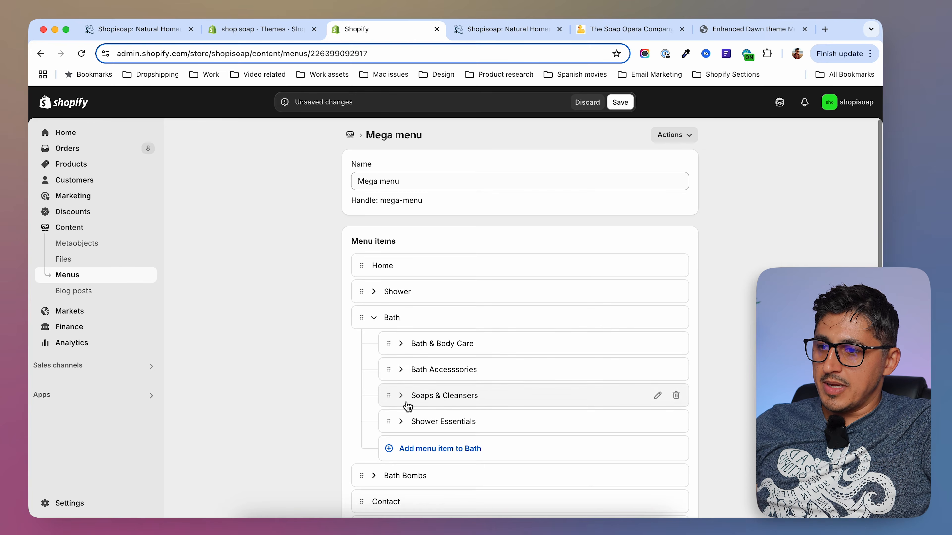
click(401, 395)
click(401, 396)
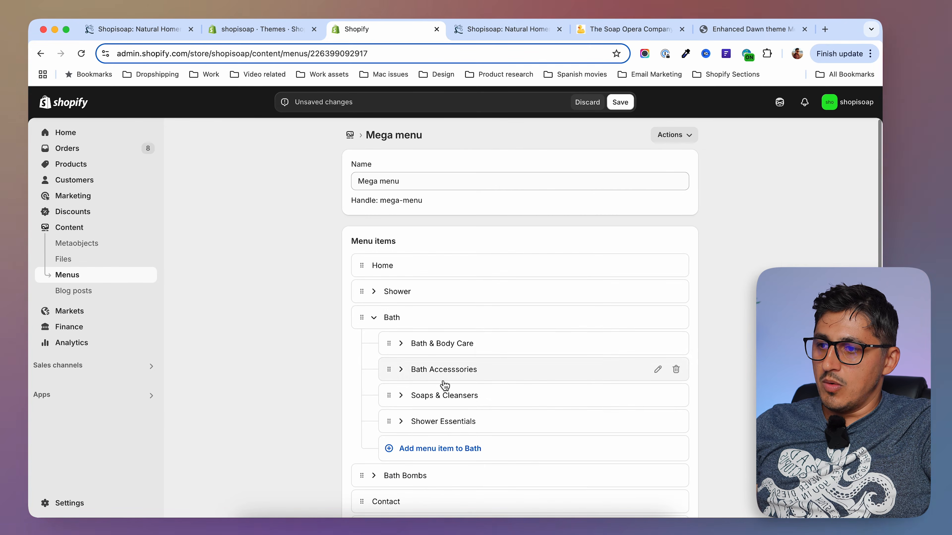
click(374, 317)
click(374, 343)
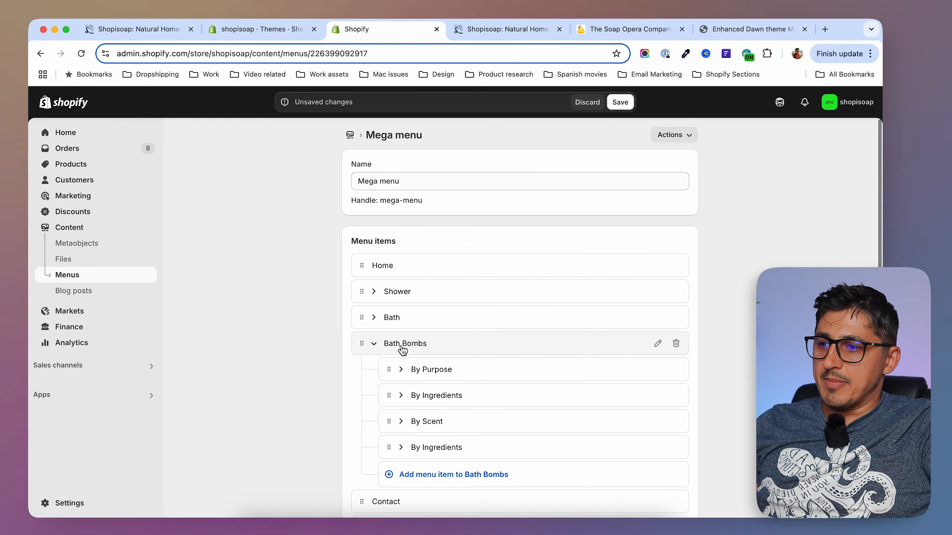
click(374, 344)
Refresh the storefront and check the Shower, Bath and Bath Bombs mega menu dropdowns in the header.
click(476, 33)
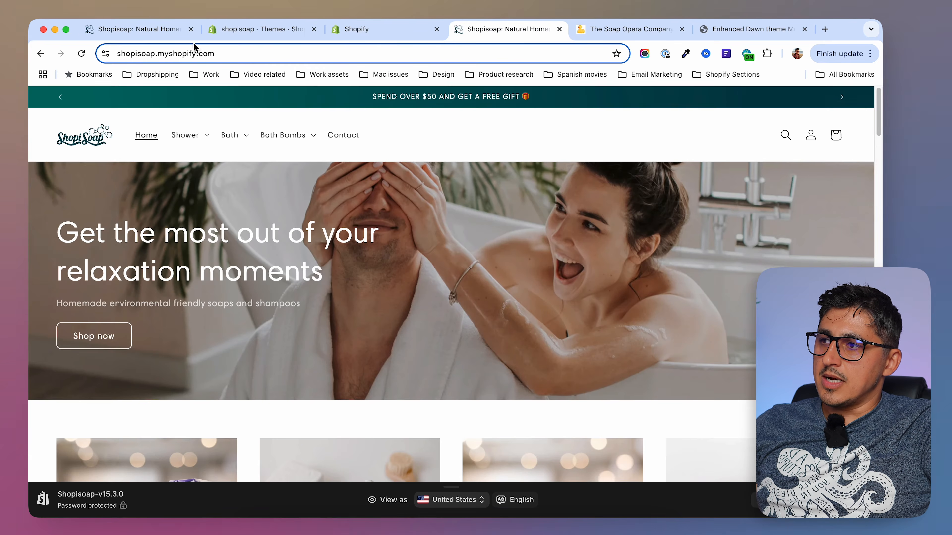
click(81, 54)
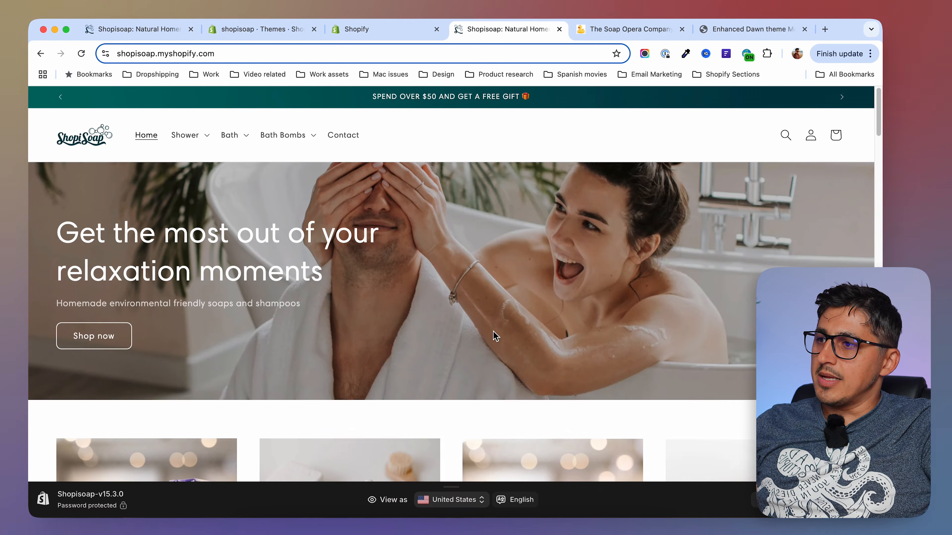
click(199, 145)
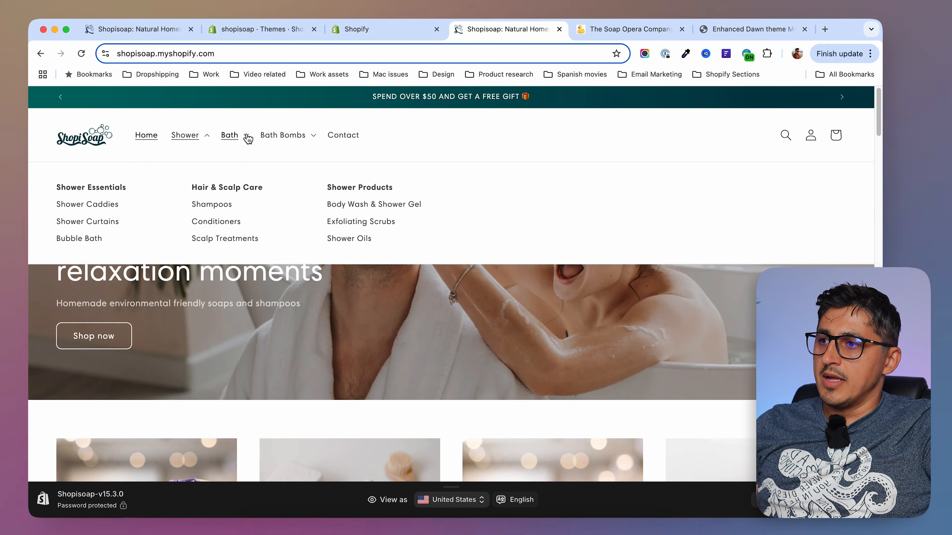
click(239, 141)
click(288, 137)
click(235, 140)
click(185, 141)
click(185, 141)
click(284, 136)
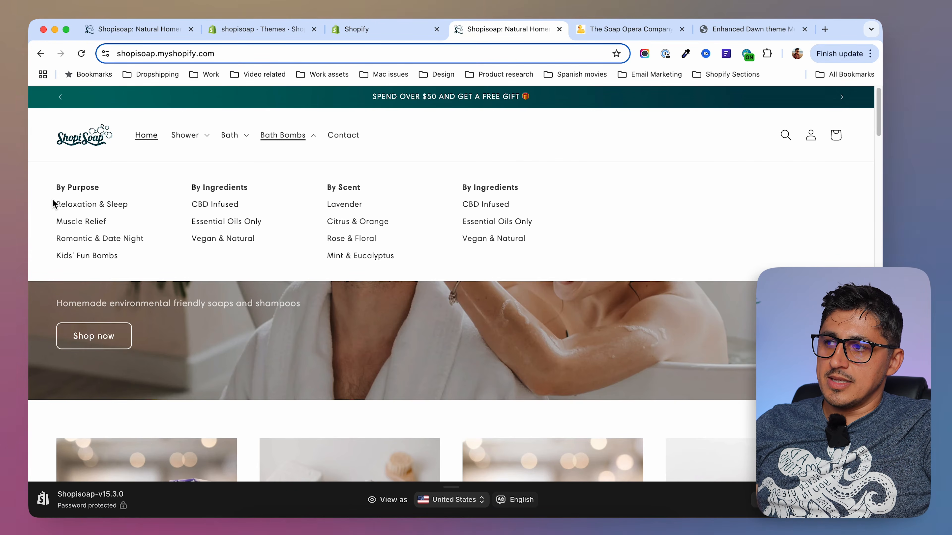
scroll(53, 204, down, 15)
scroll(54, 204, up, 15)
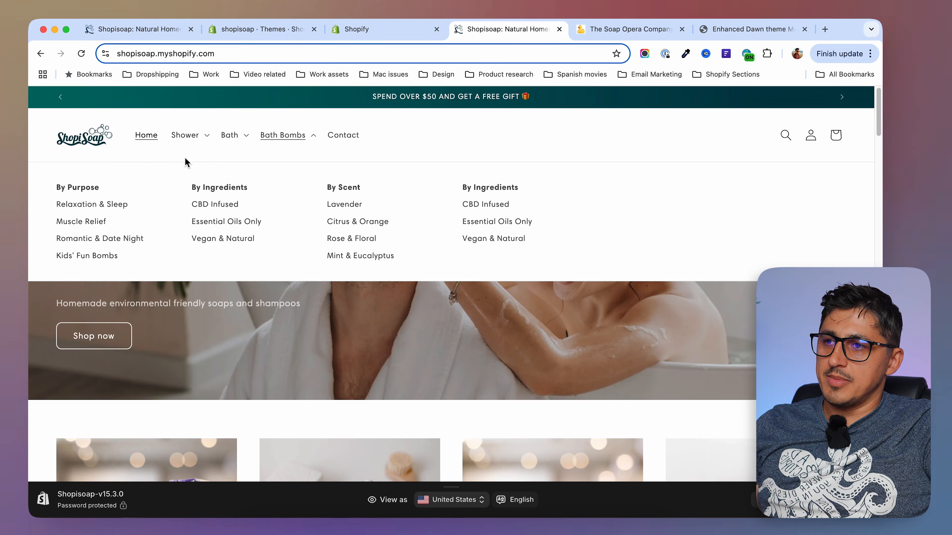
Open the customizer for the Shopisoap-v15.3.0 theme and set the layout's page width to 1200 px.
click(287, 30)
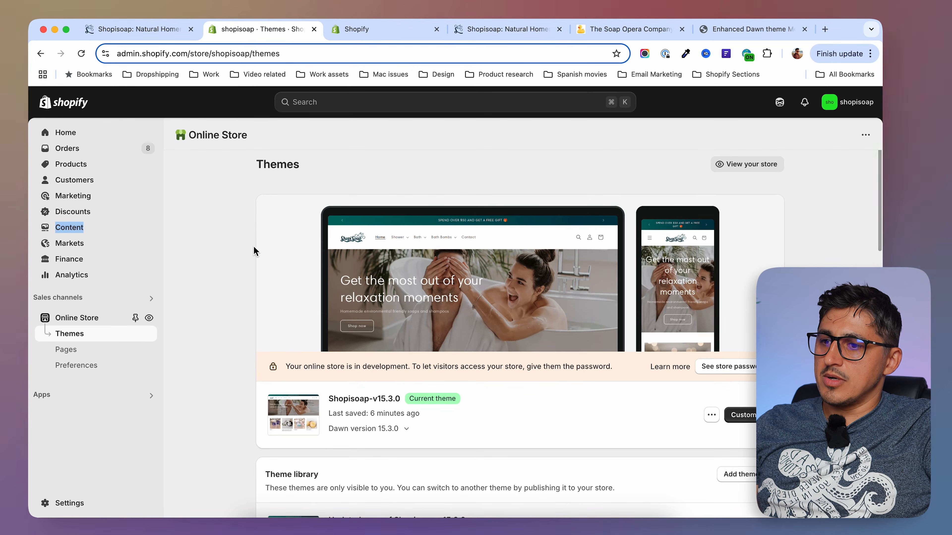
click(739, 415)
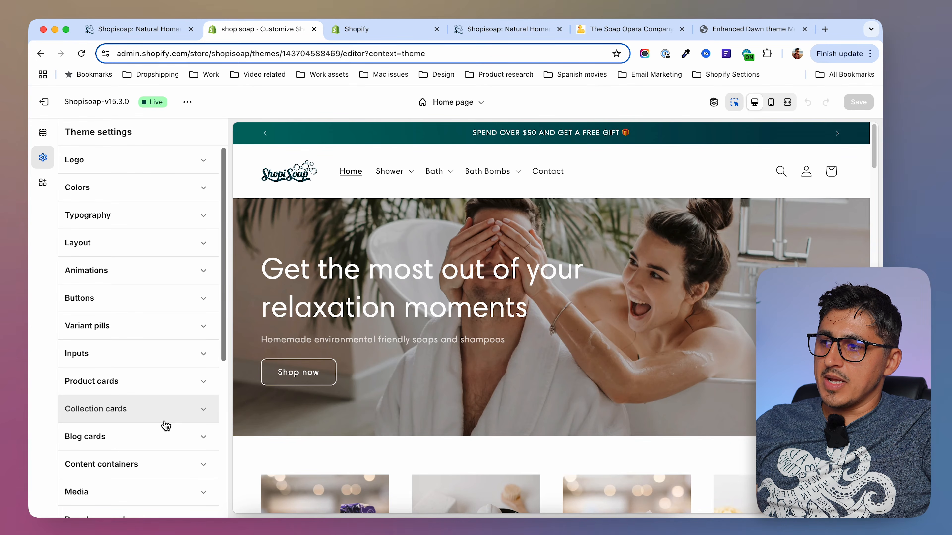
click(152, 247)
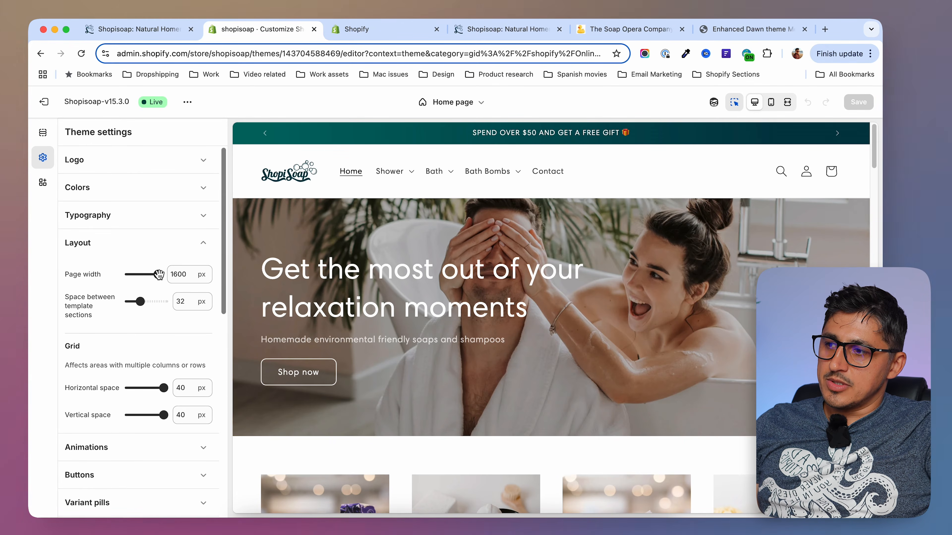
drag(156, 275, 139, 274)
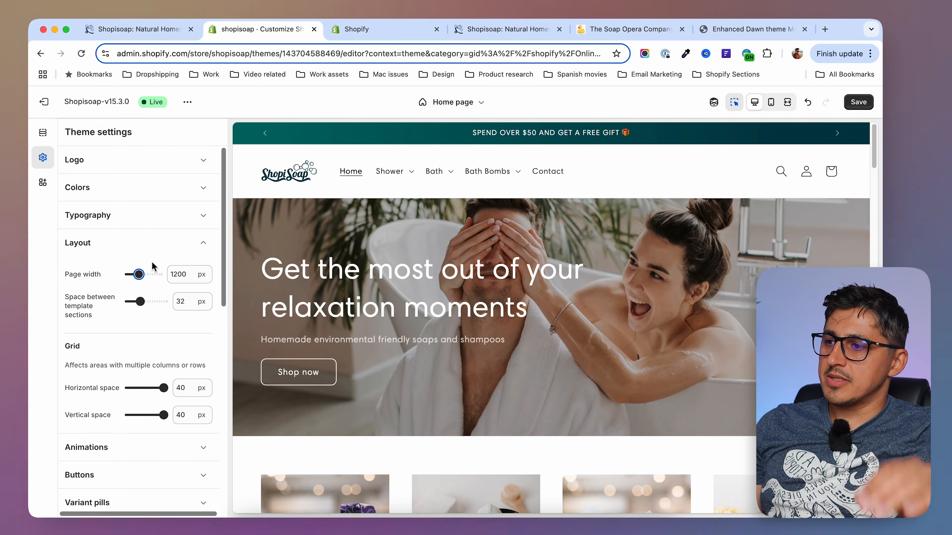
Save the theme's layout change and refresh the storefront to check the Shower dropdown's alignment in the header.
click(859, 101)
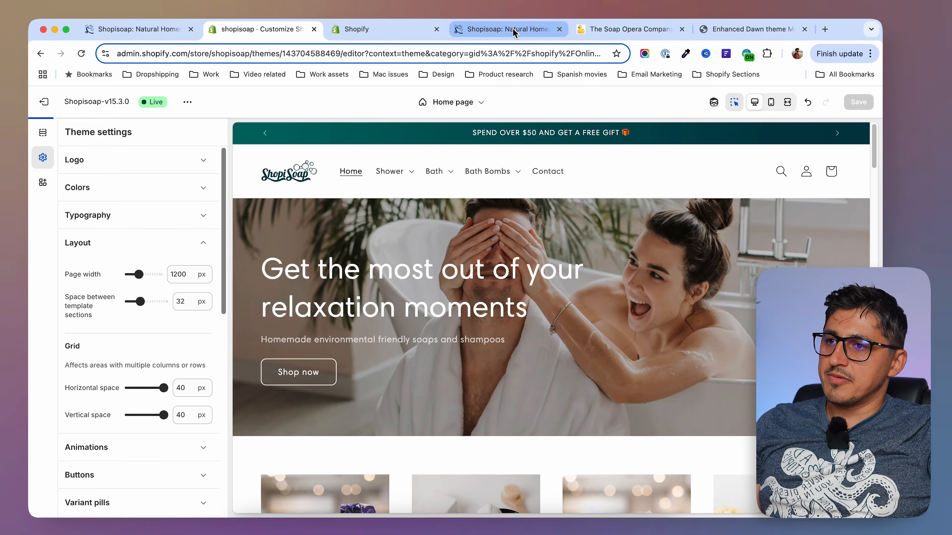
click(509, 29)
click(81, 54)
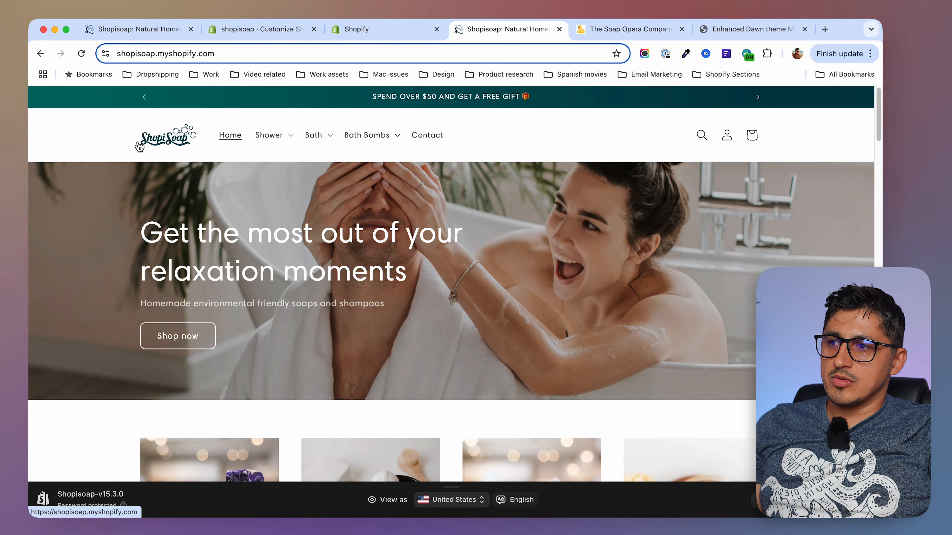
click(269, 136)
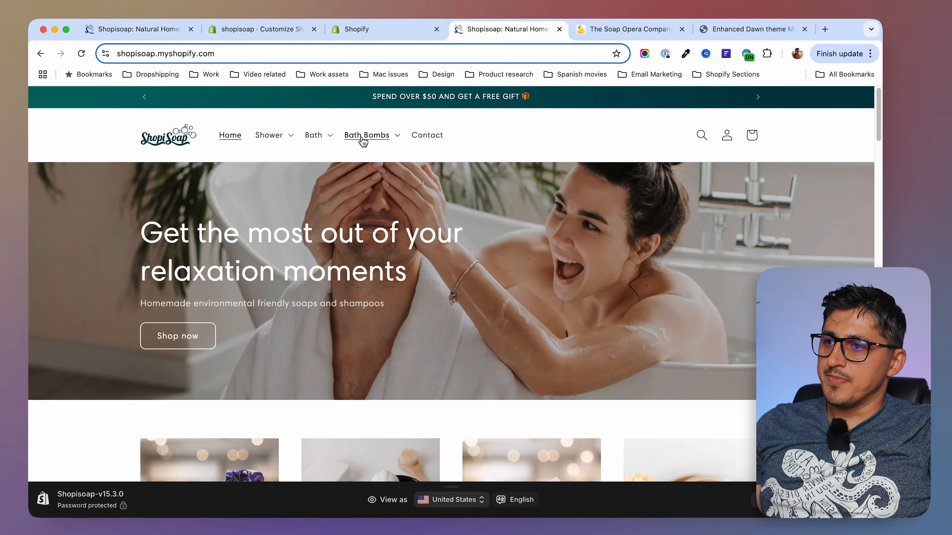
Open the Shower item of the Mega menu for editing and display its link options.
click(385, 29)
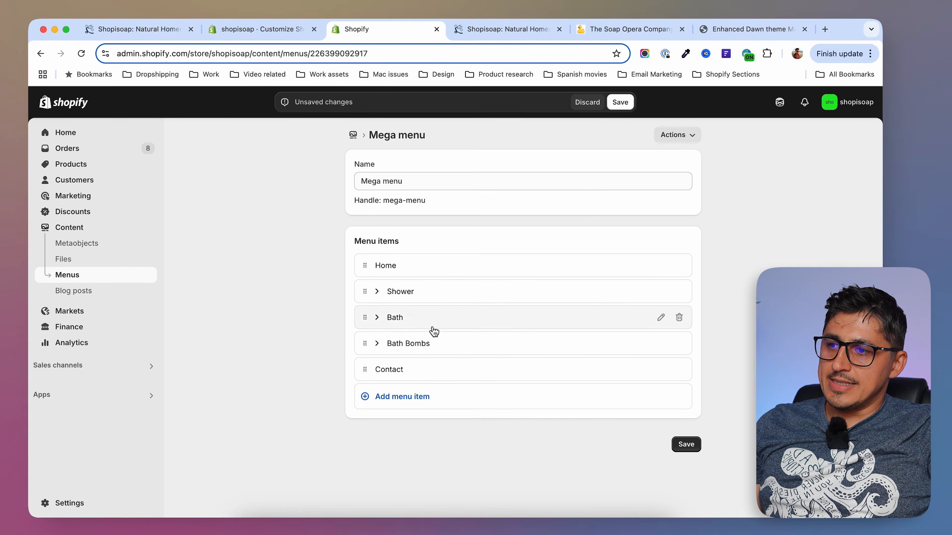
click(377, 291)
click(377, 292)
click(661, 291)
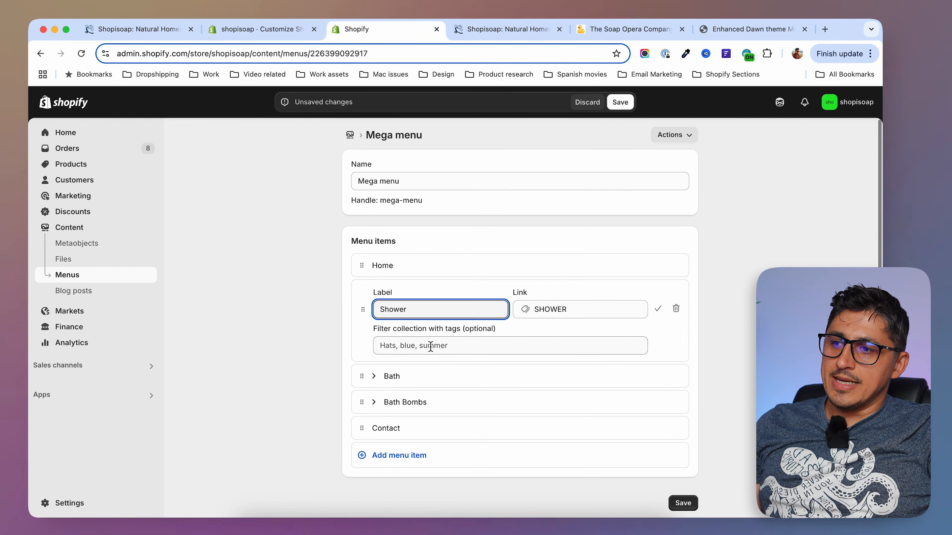
click(603, 311)
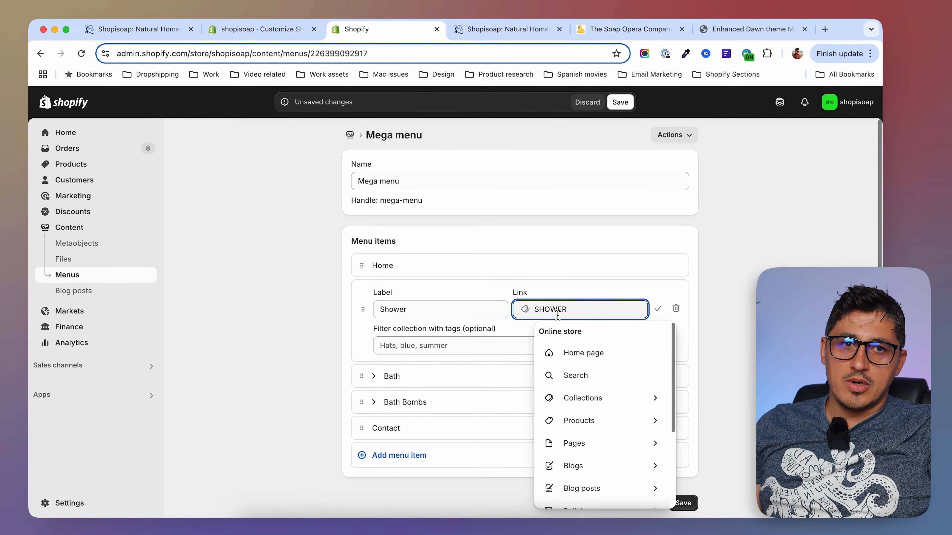
Check on the storefront how the Shower header item behaves when opening and closing its dropdown.
click(488, 30)
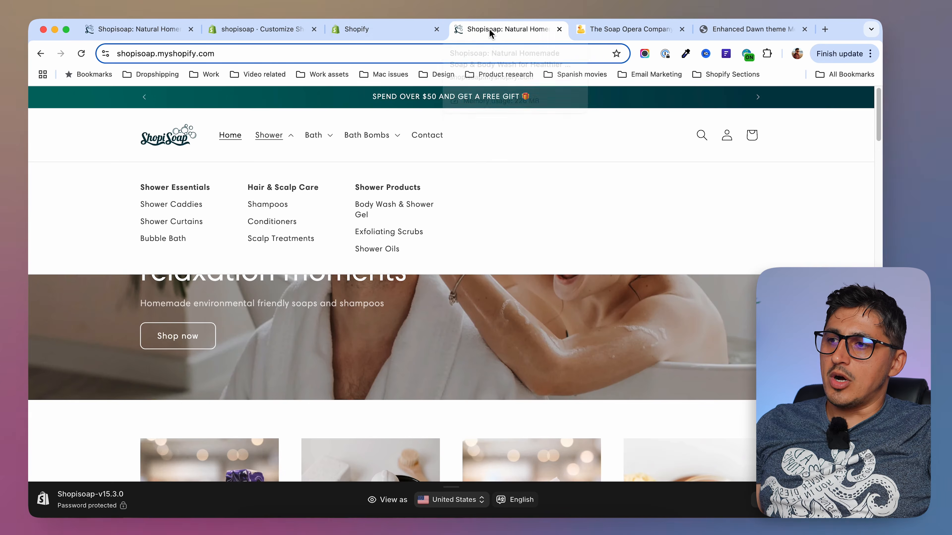
click(273, 137)
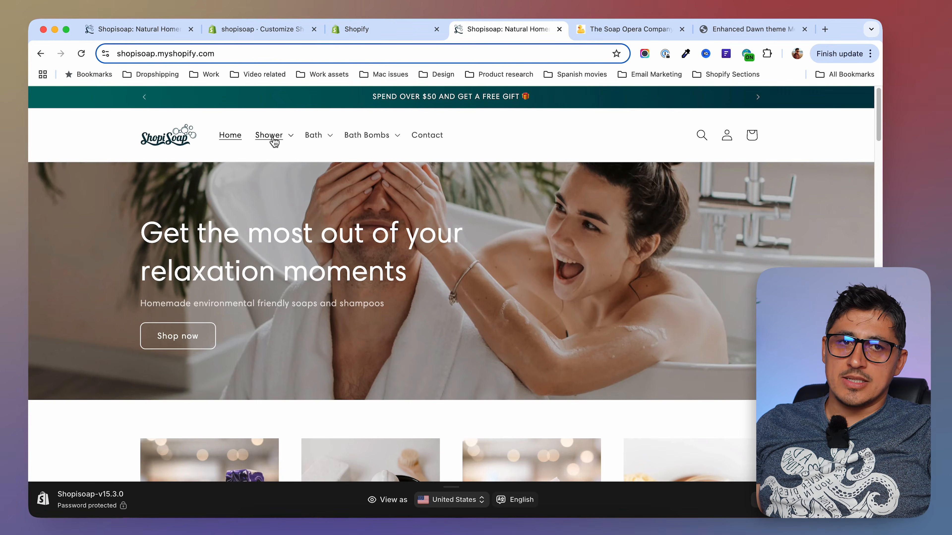
click(273, 139)
click(271, 137)
click(269, 139)
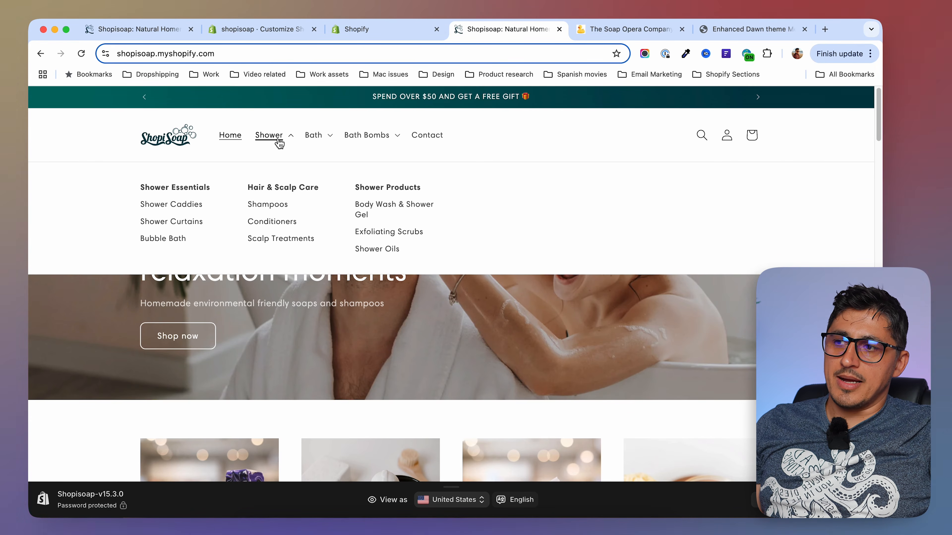
Set the Shower menu item's link to # and save the Mega menu.
click(380, 31)
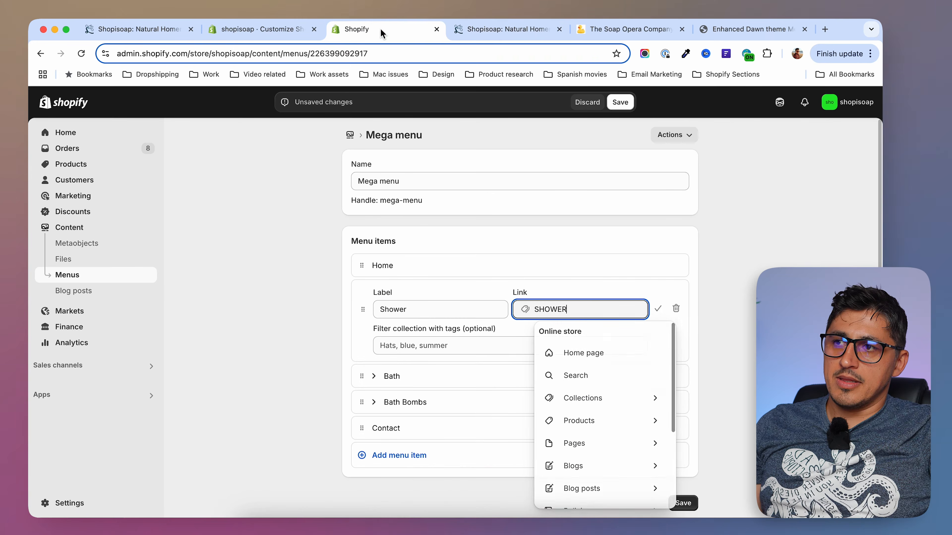
drag(605, 309, 484, 311)
text(#)
click(590, 334)
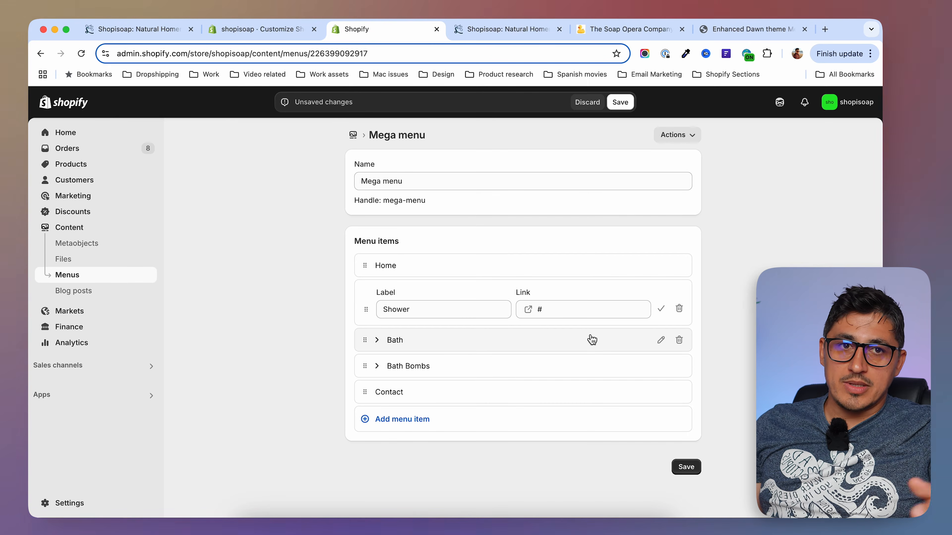
click(686, 469)
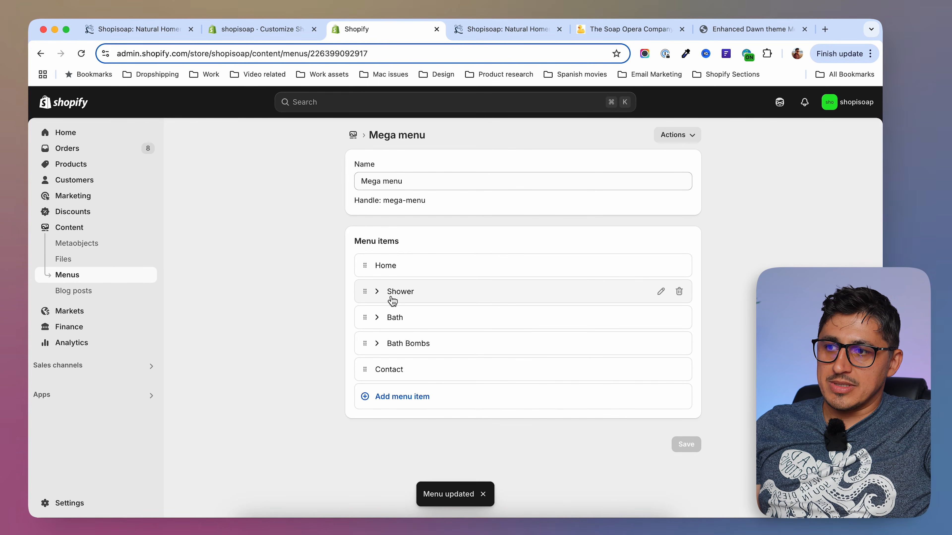
Check the link of the Shower Essentials item in the menu editor and compare its group with the storefront's Shower dropdown.
click(377, 292)
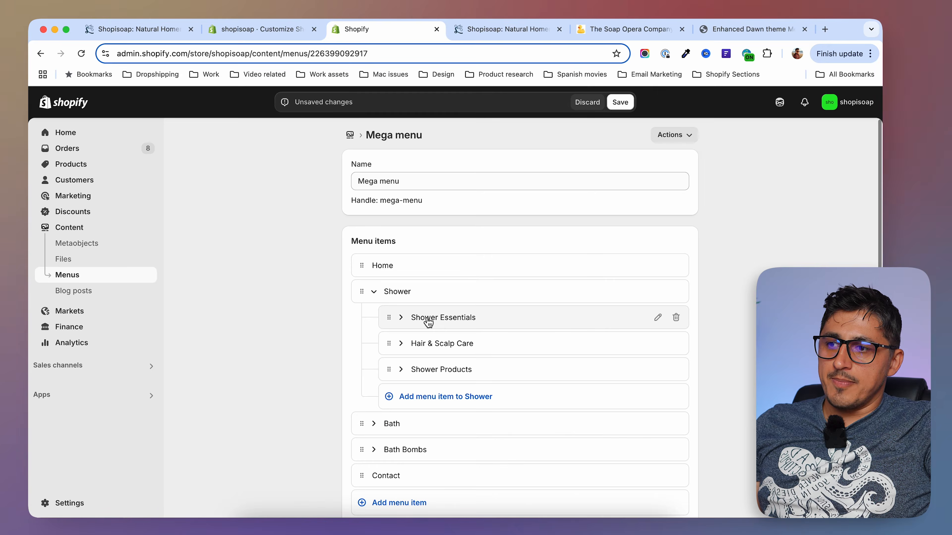
key(ctrl+Tab)
click(271, 140)
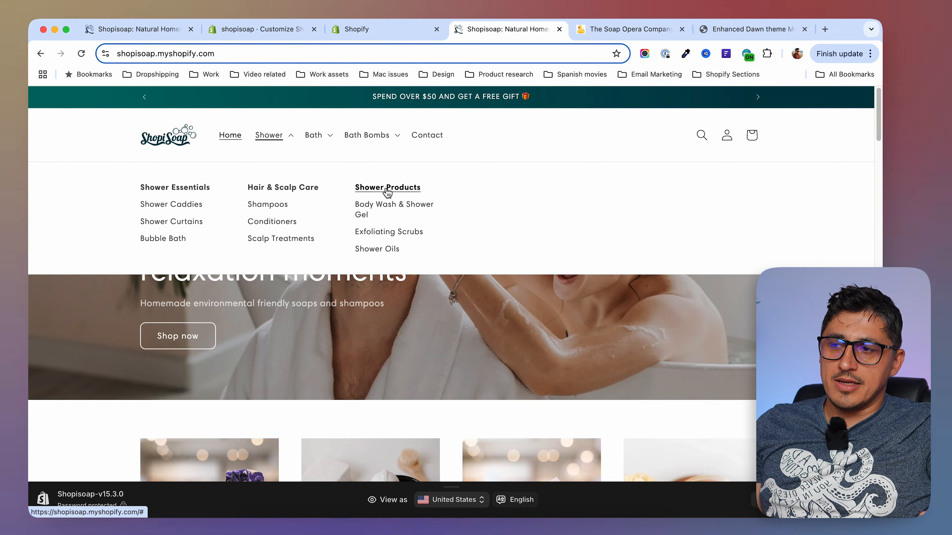
key(ctrl+shift+Tab)
click(422, 318)
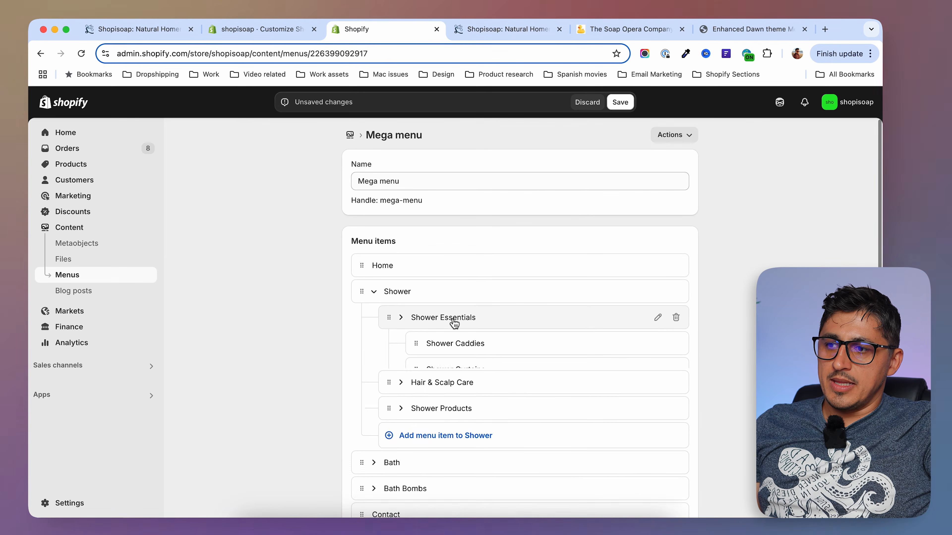
click(652, 320)
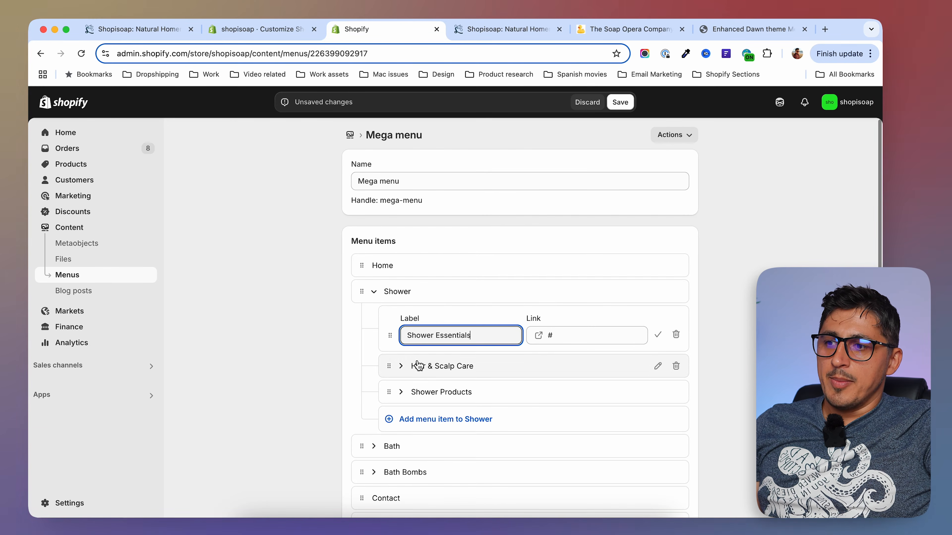
click(324, 329)
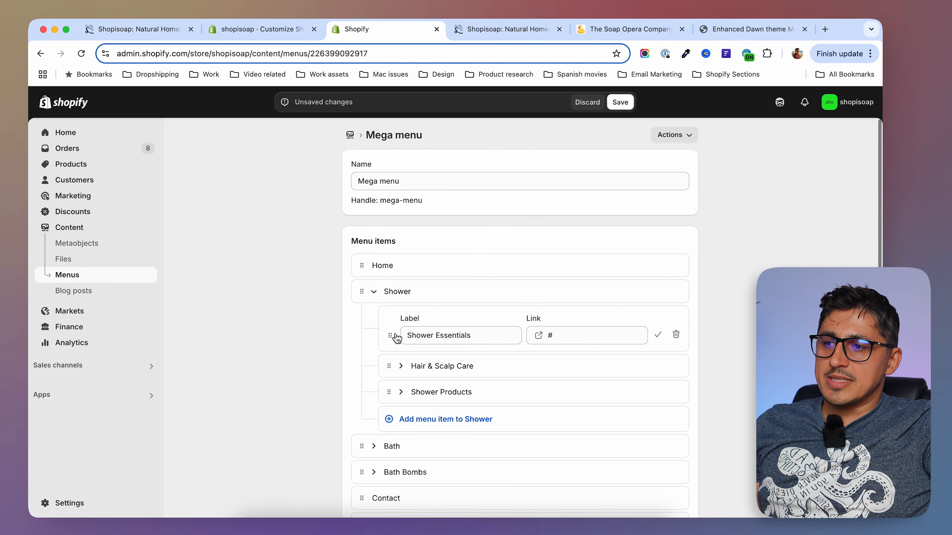
click(657, 335)
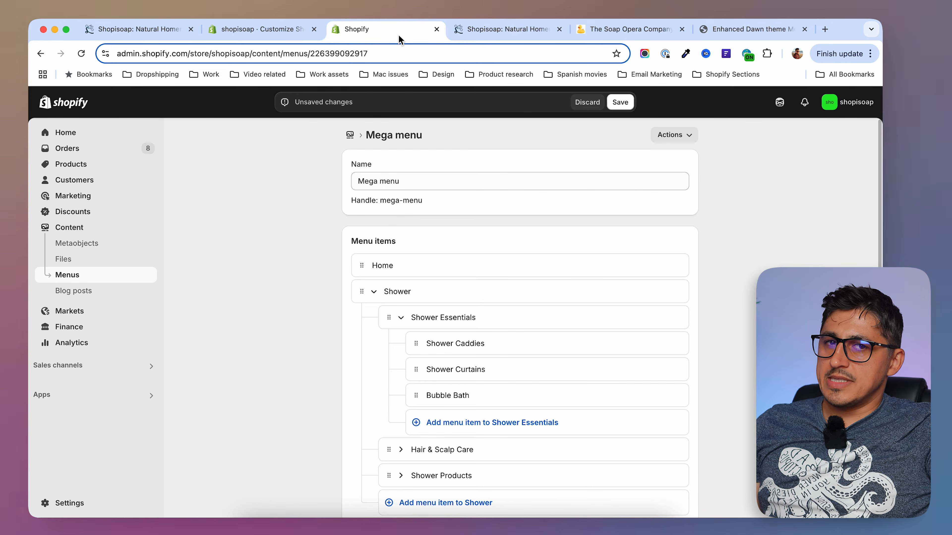
Reopen the storefront's Shower dropdown and examine its column headings and sub-items.
click(494, 29)
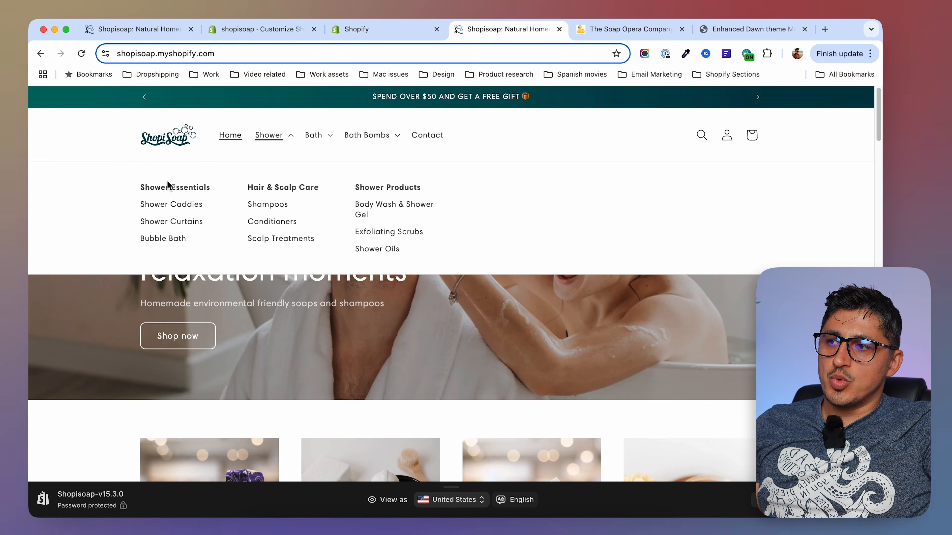
click(273, 139)
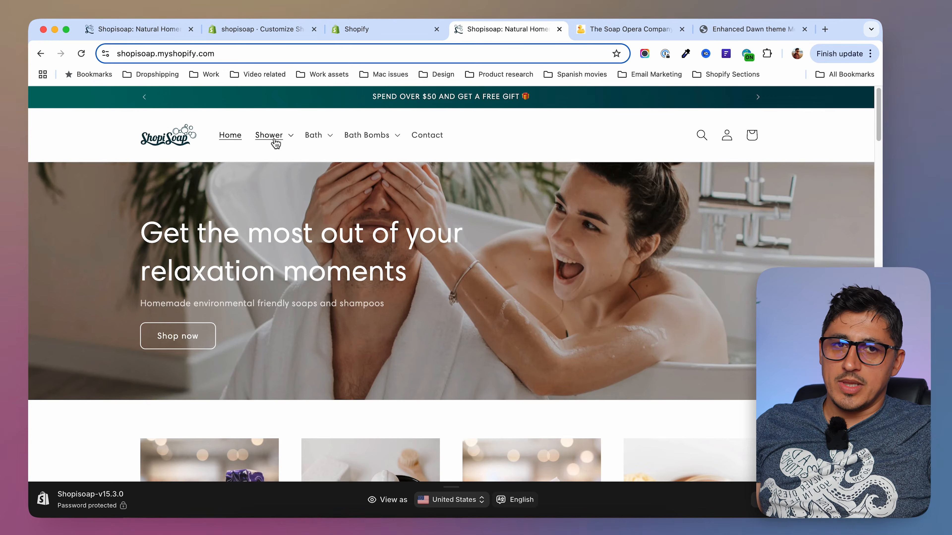
click(275, 141)
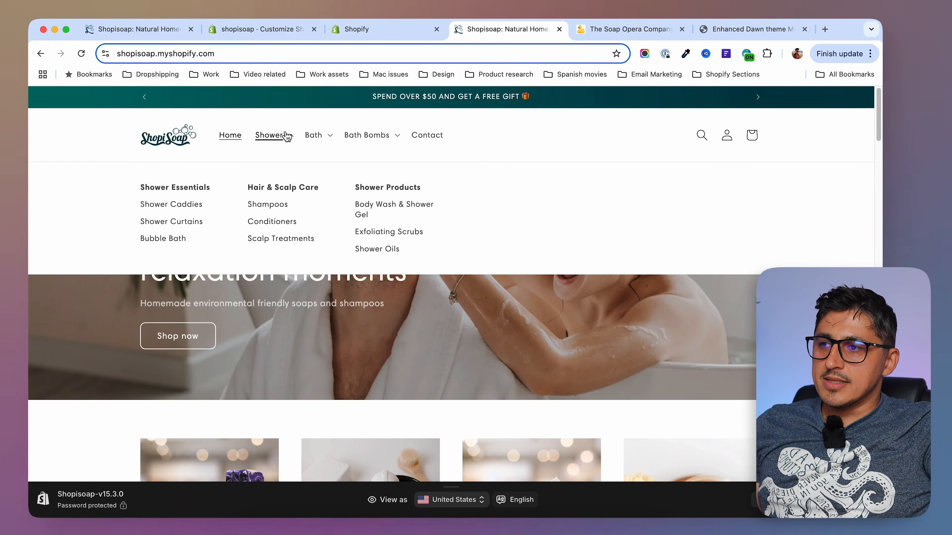
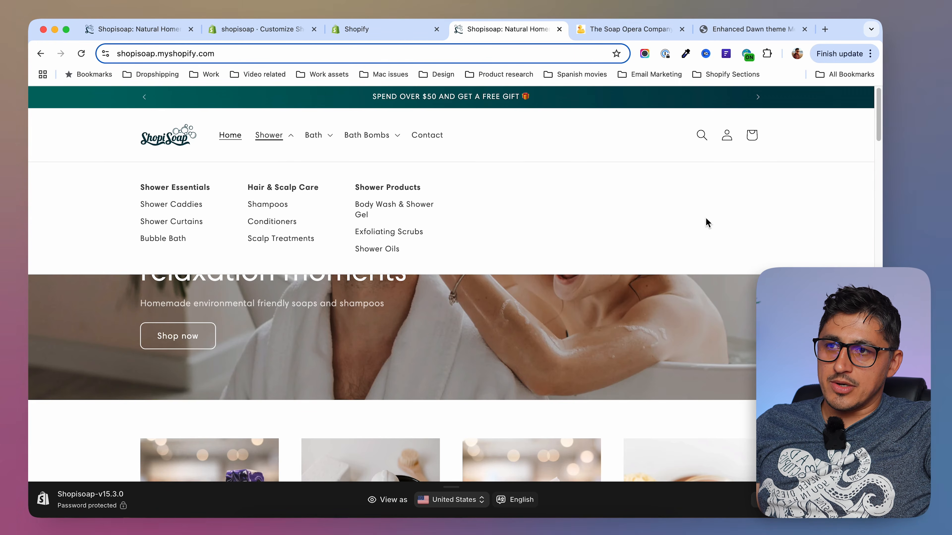
Examine the Shop and Gifts & Seasonal mega menus with images on The Soap Opera Company site, and return to the Shopisoap storefront.
click(630, 28)
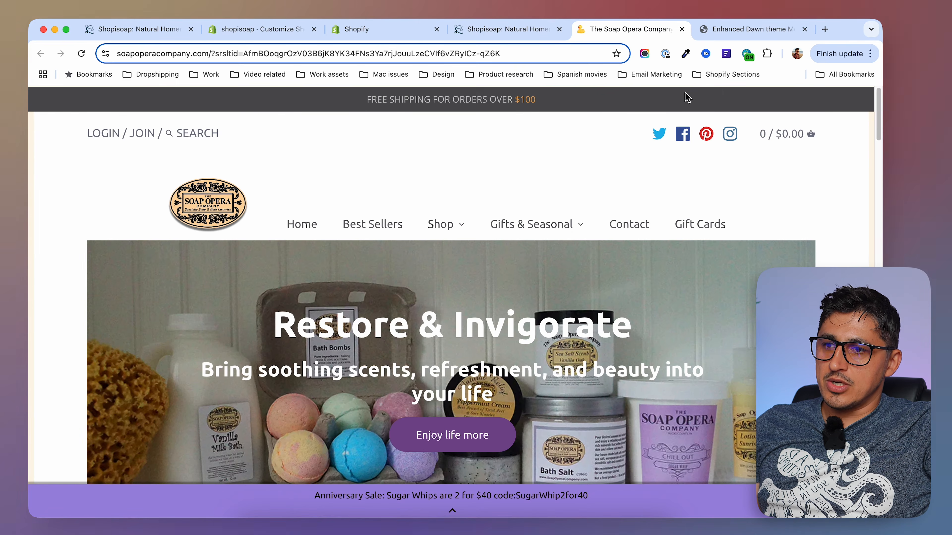
mouse_move(441, 226)
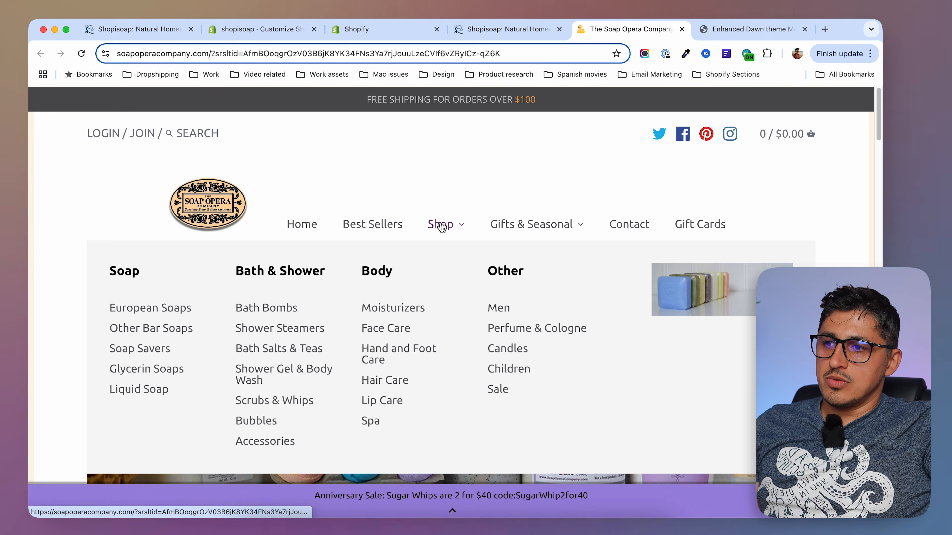
mouse_move(532, 225)
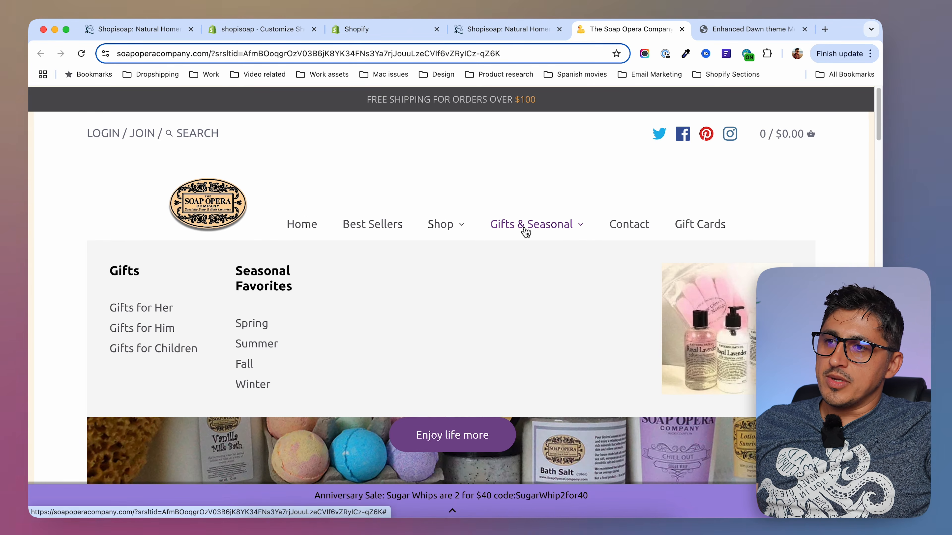
click(499, 31)
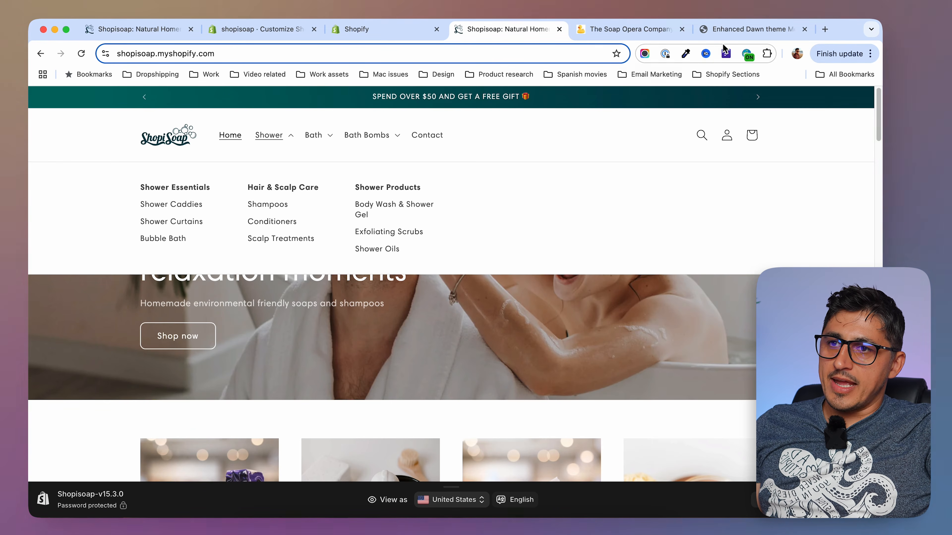
Copy the full replacement code for header-mega-menu.liquid from step 2 of the Enhanced Dawn theme mega menu instructions.
click(745, 29)
scroll(559, 423, down, 4)
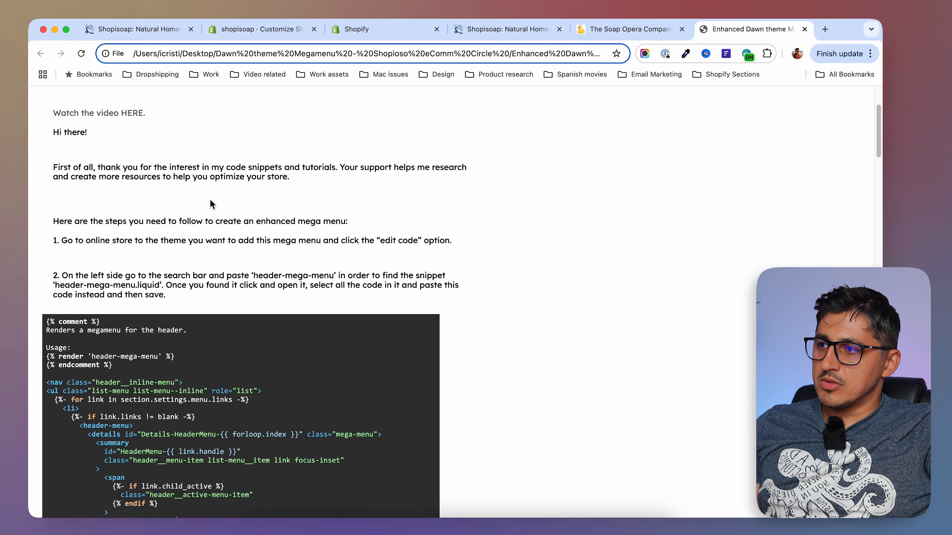
scroll(221, 329, down, 5)
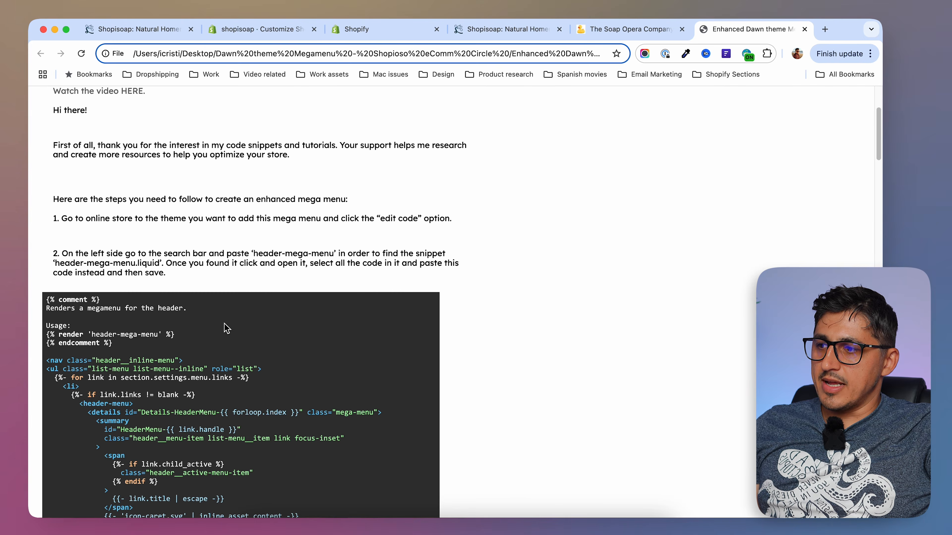
scroll(220, 330, up, 3)
drag(47, 230, 125, 348)
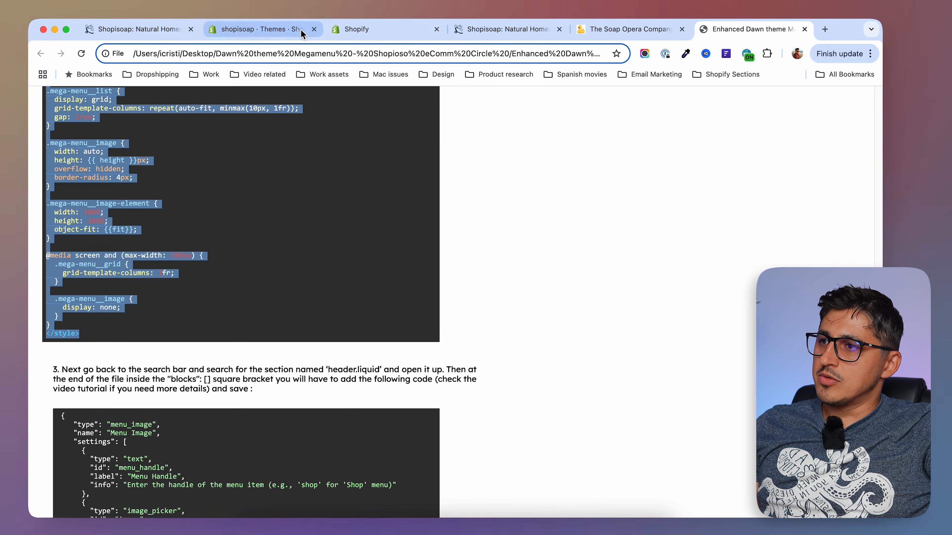
Open the header-mega-menu.liquid snippet in the code editor of the Shopisoap-v15.3.0 theme in Shopify admin.
click(254, 33)
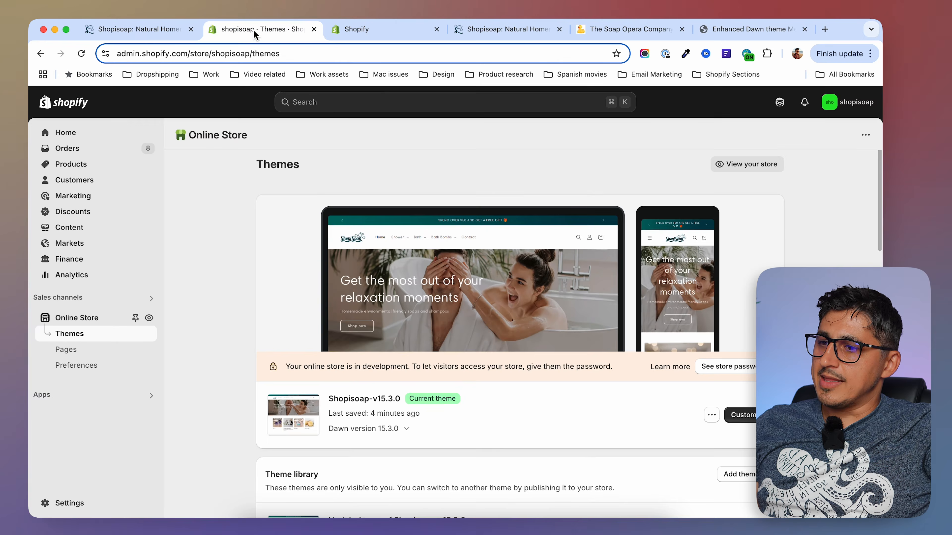
click(711, 415)
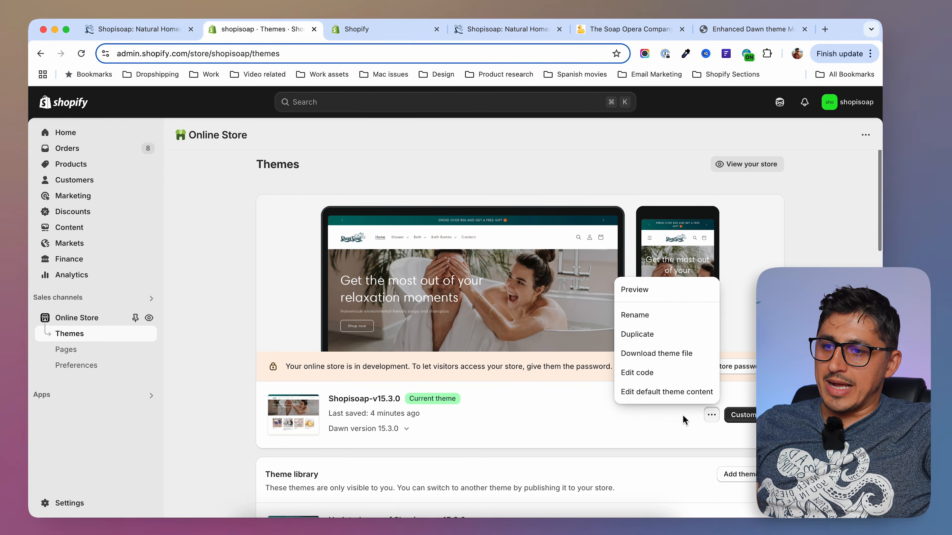
click(655, 373)
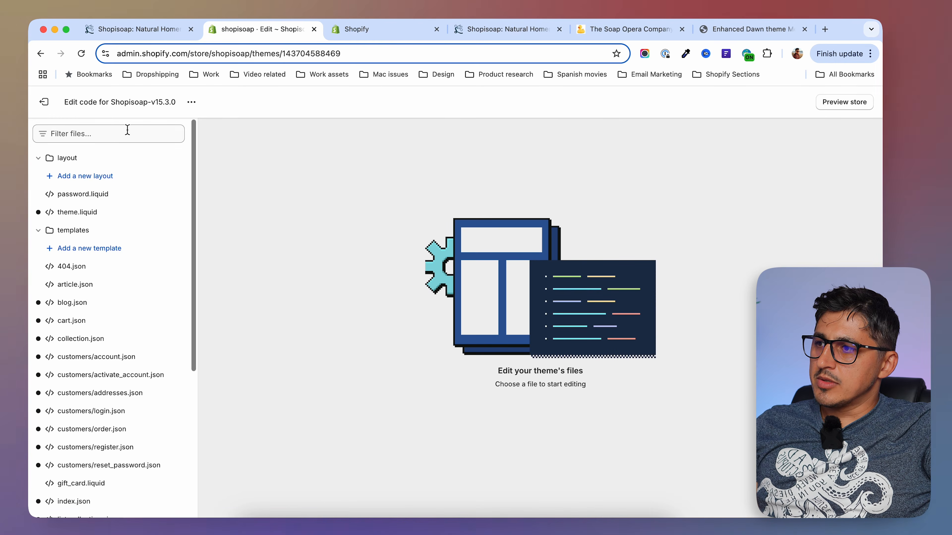
click(127, 129)
text(mega)
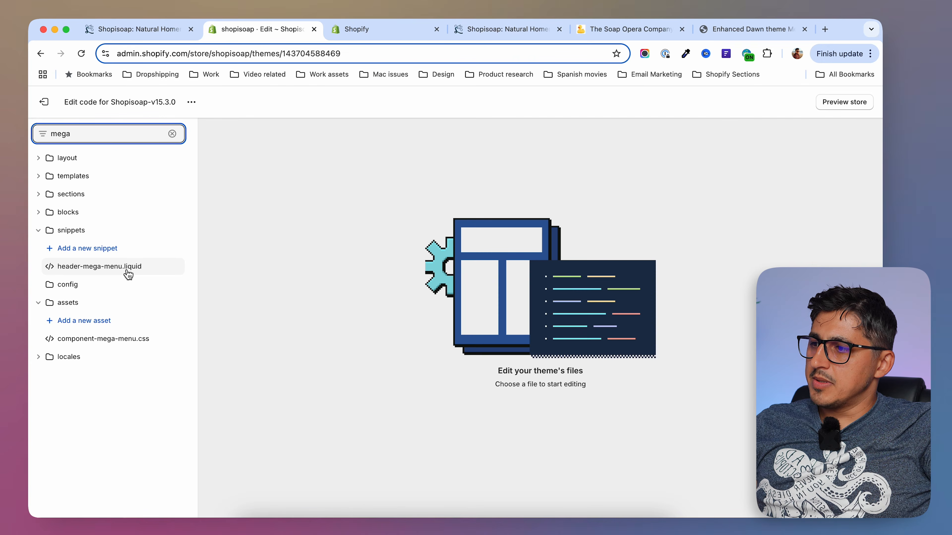
click(97, 267)
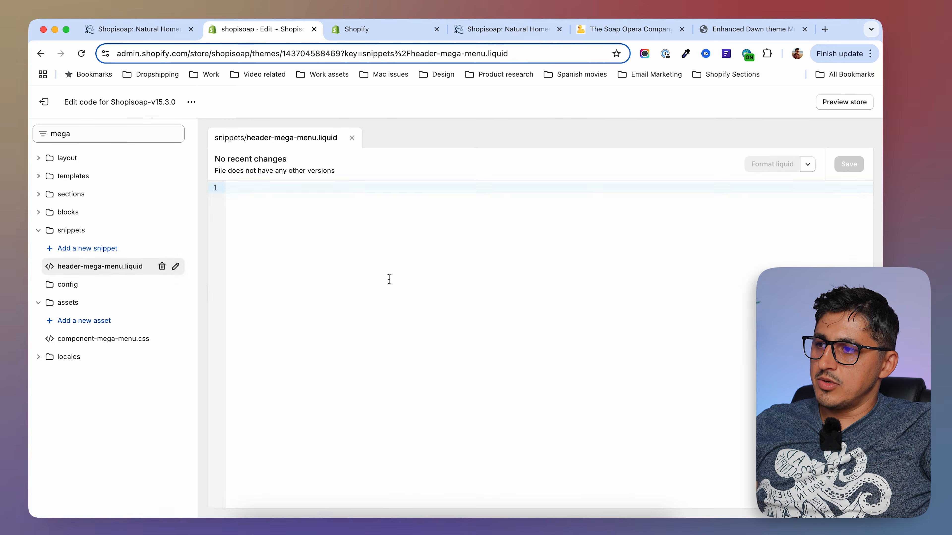
Replace all code in header-mega-menu.liquid with the copied mega menu code and save the file.
key(super+v)
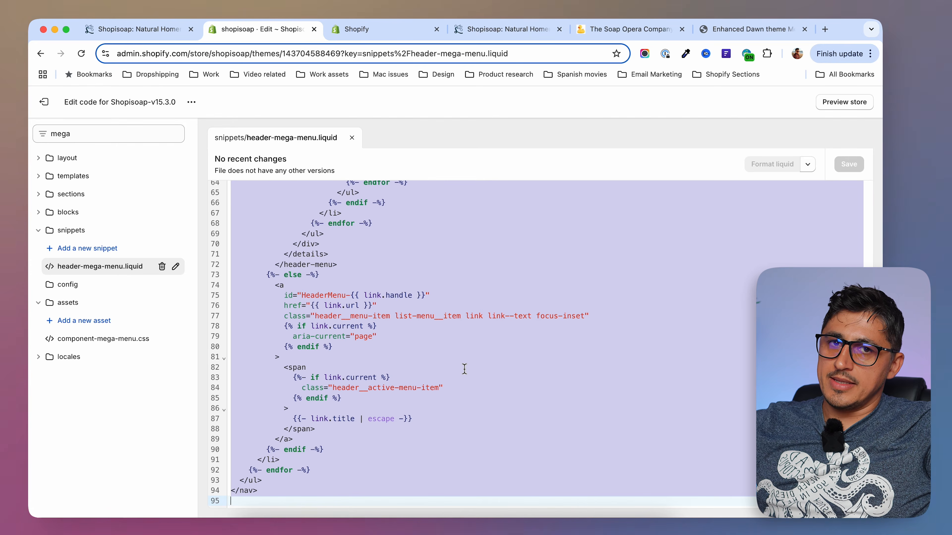
key(super+v)
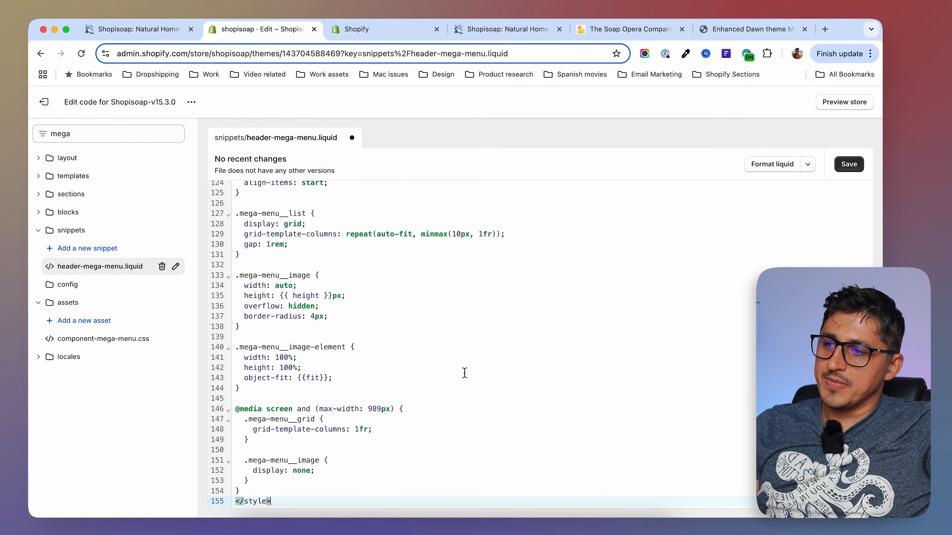
click(849, 164)
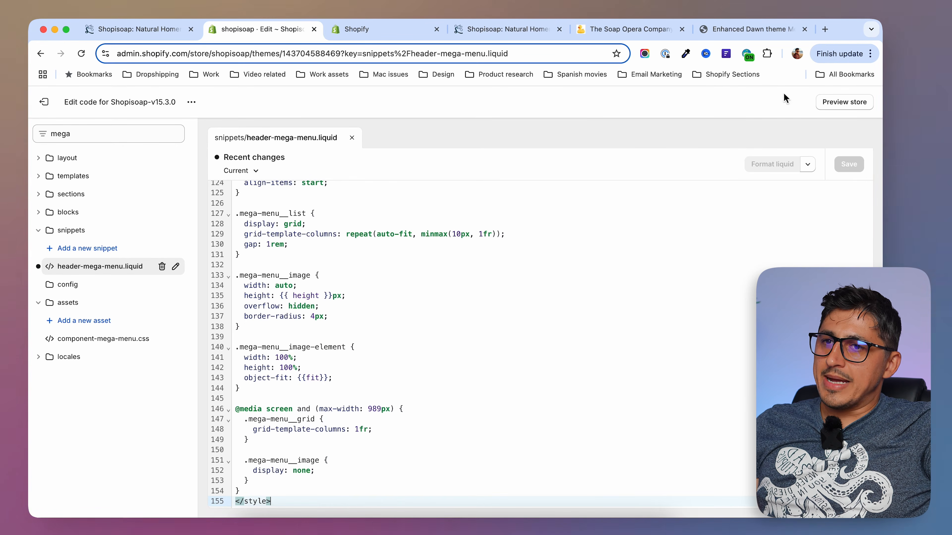
Copy the menu_image block code from step 3 of the Enhanced Dawn theme mega menu instructions.
click(750, 29)
scroll(268, 334, down, 5)
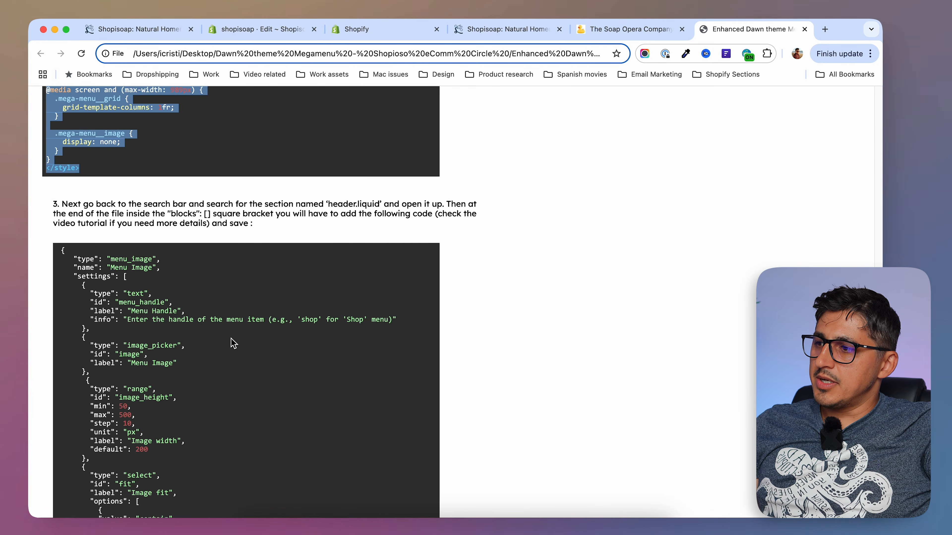
drag(60, 249, 169, 358)
scroll(165, 354, down, 9)
drag(168, 358, 150, 296)
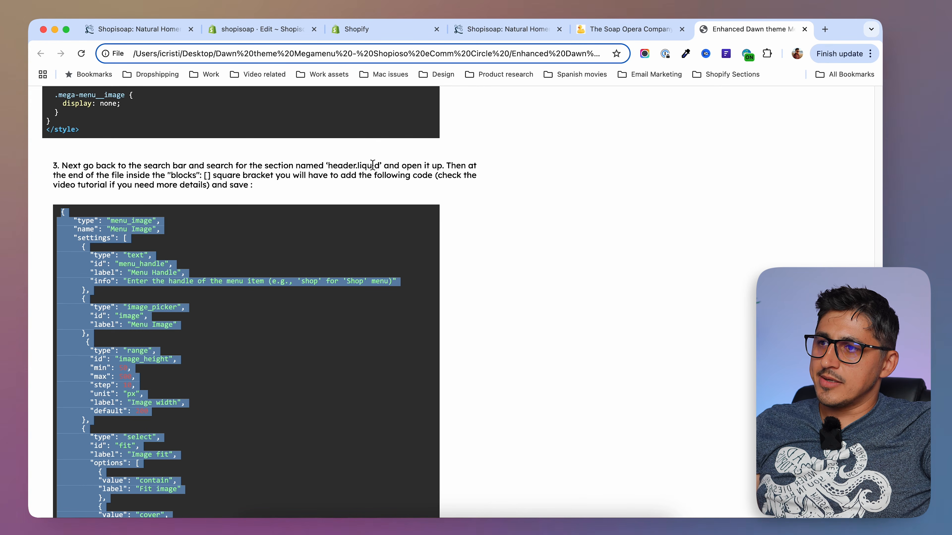
Return to the theme code editor, filter the files by "header" and open the header.liquid section.
click(267, 37)
drag(107, 133, 30, 133)
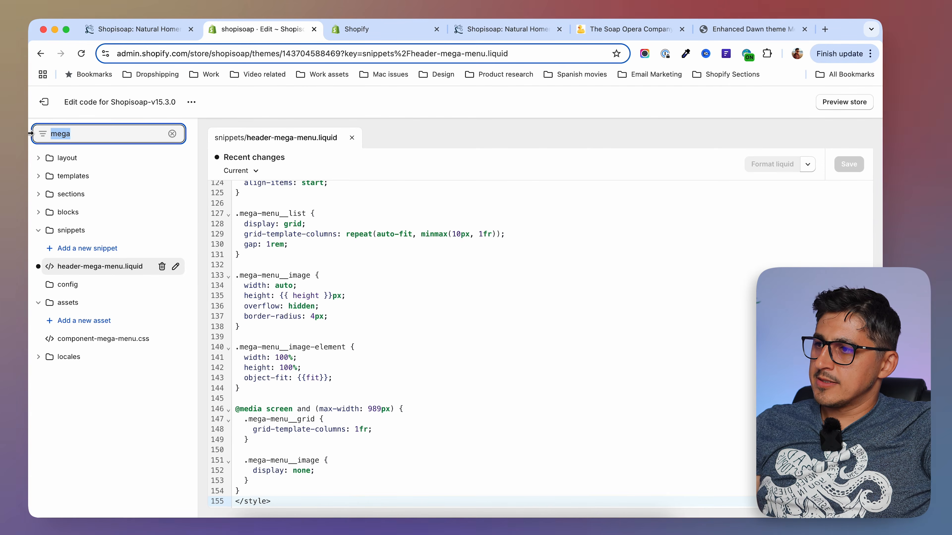
text(header)
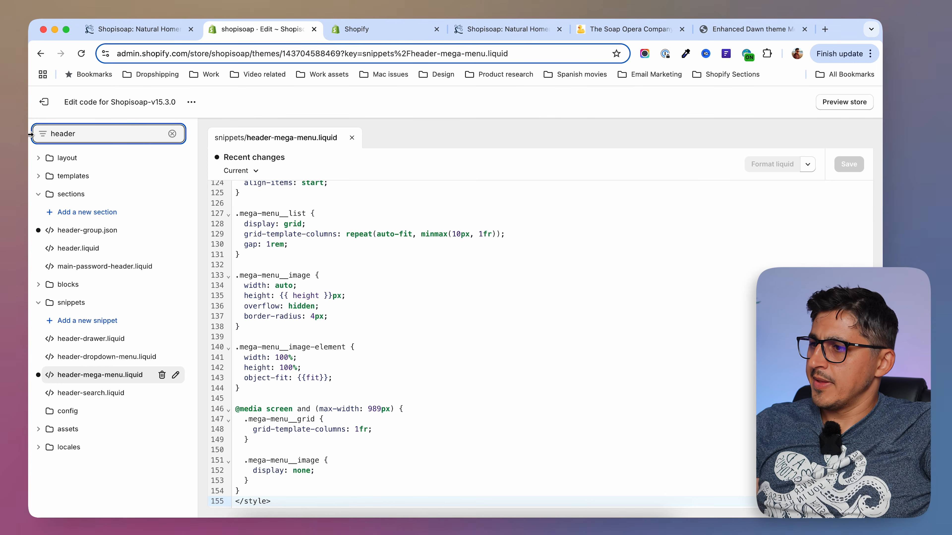
click(81, 245)
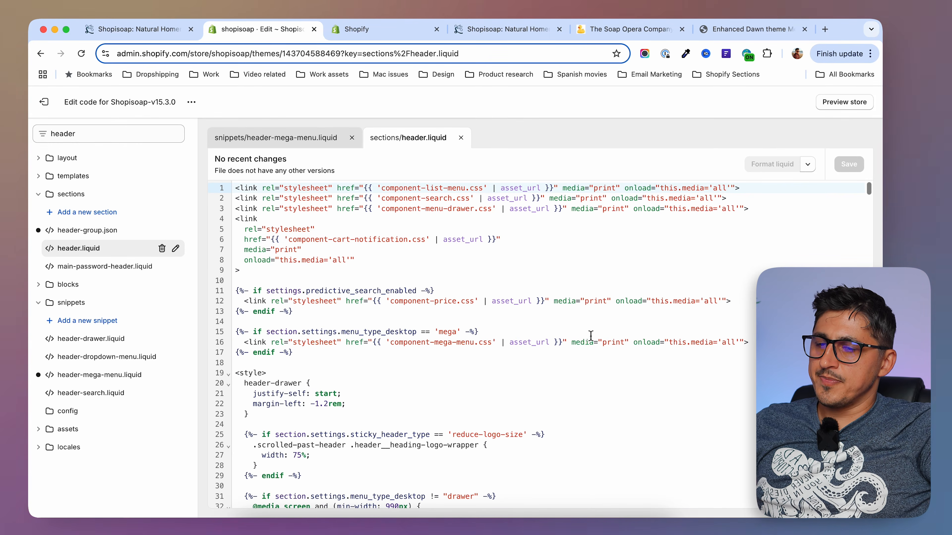
scroll(593, 335, down, 20)
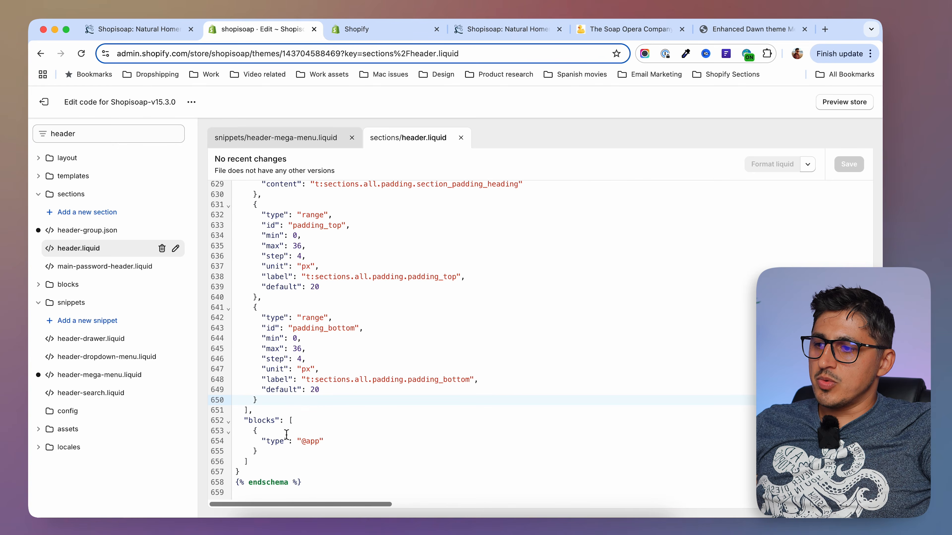
click(268, 452)
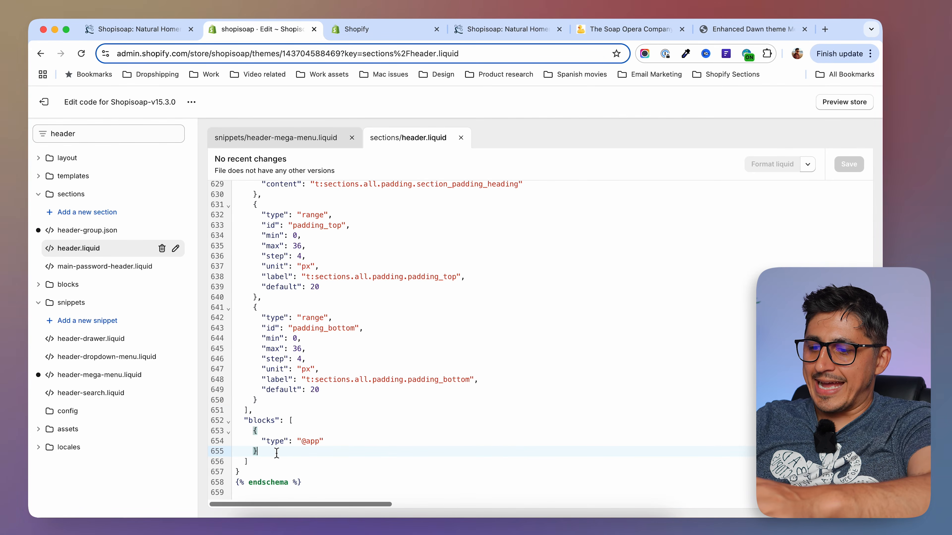
text(,)
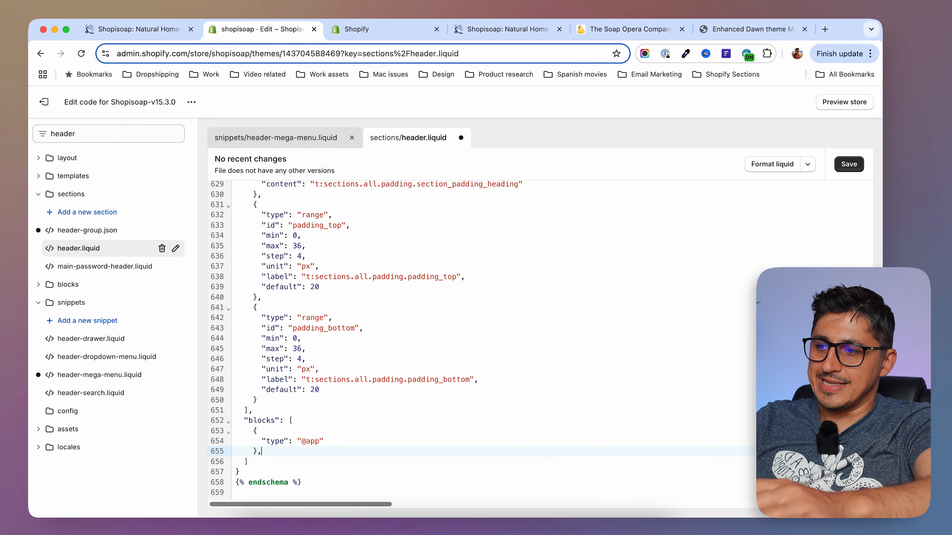
key(Return)
key(super+v)
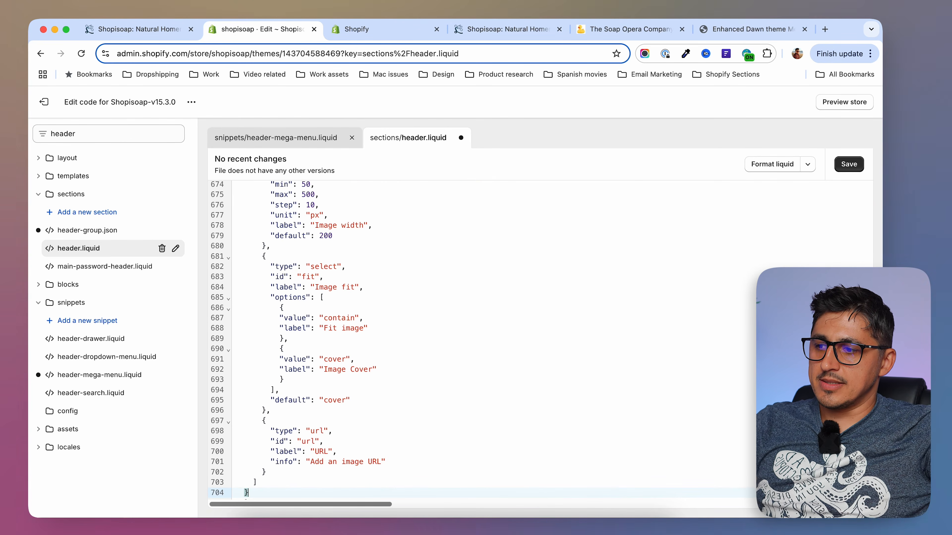
scroll(285, 445, down, 3)
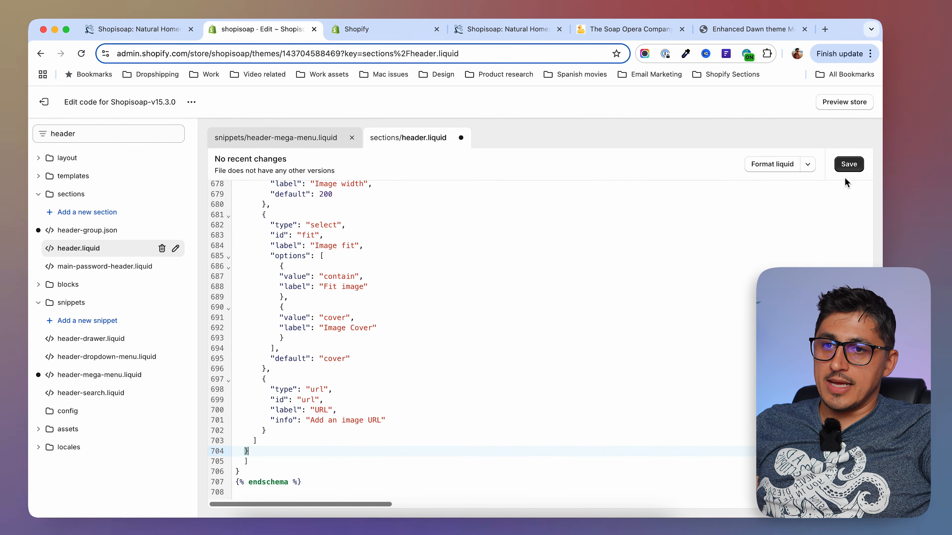
click(857, 167)
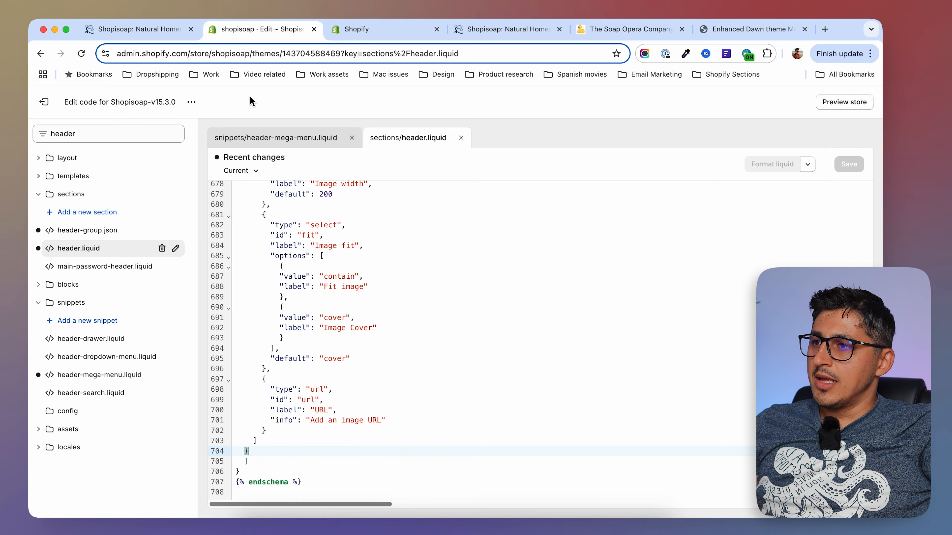
Open the theme customizer from the code editor and add a Menu Image block to the Header section.
click(191, 102)
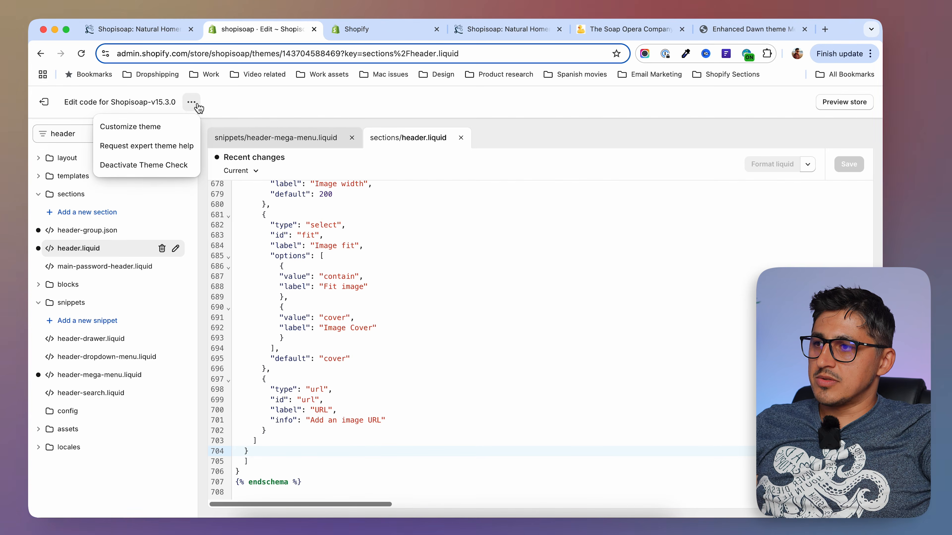
click(153, 135)
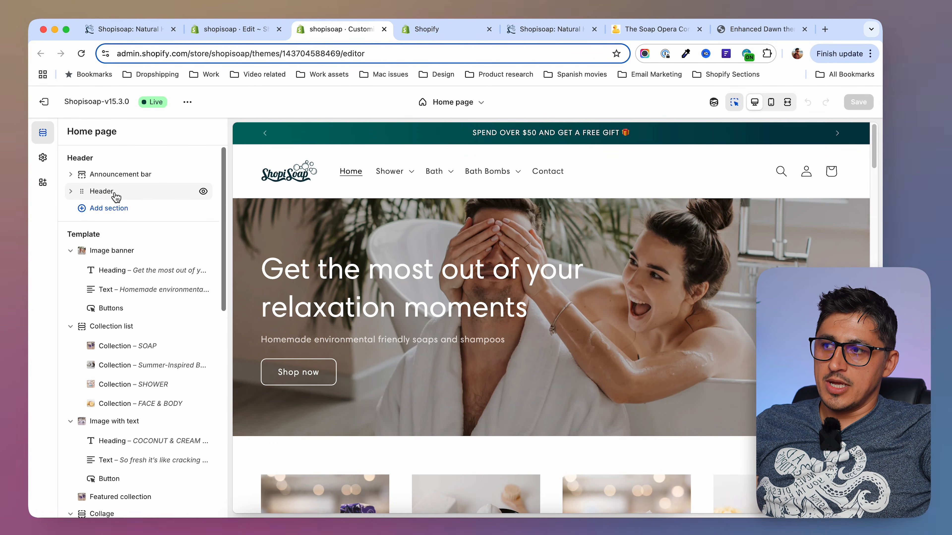
click(71, 192)
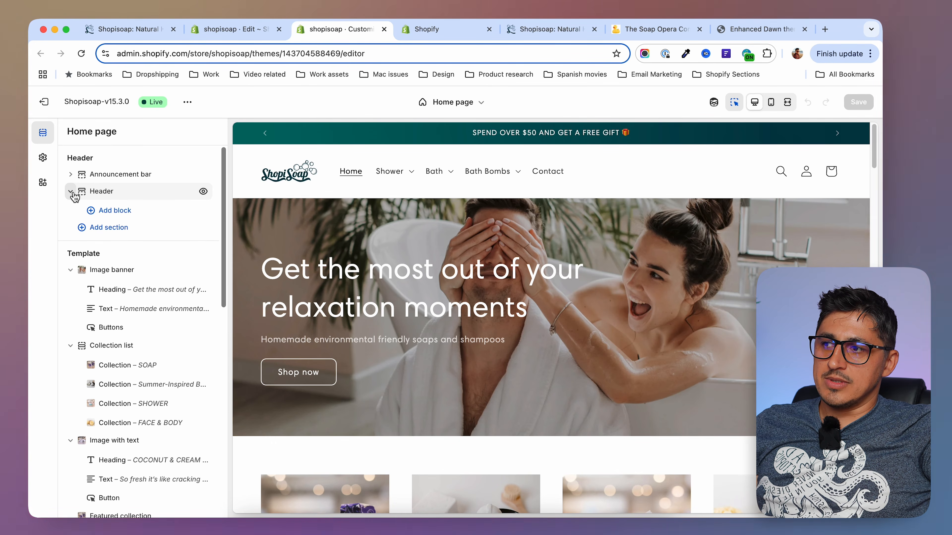
click(94, 213)
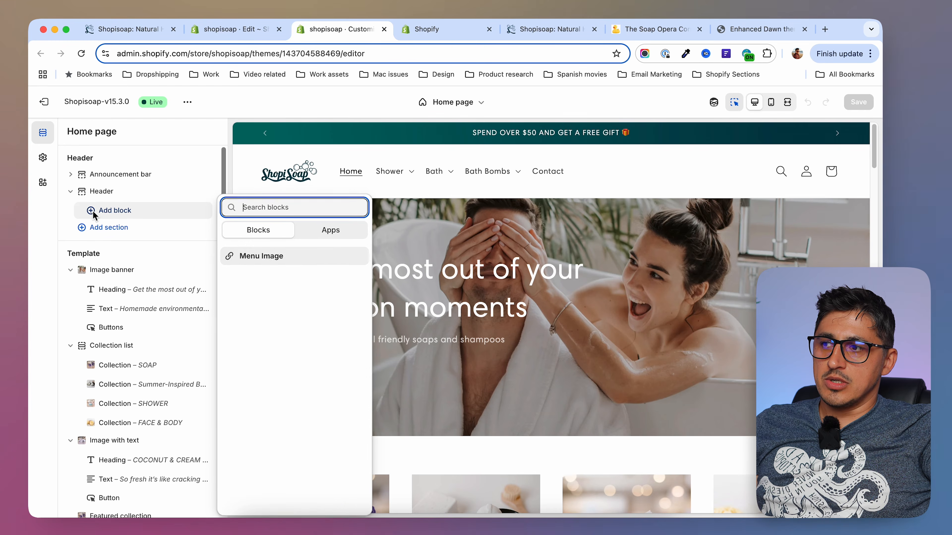
click(282, 258)
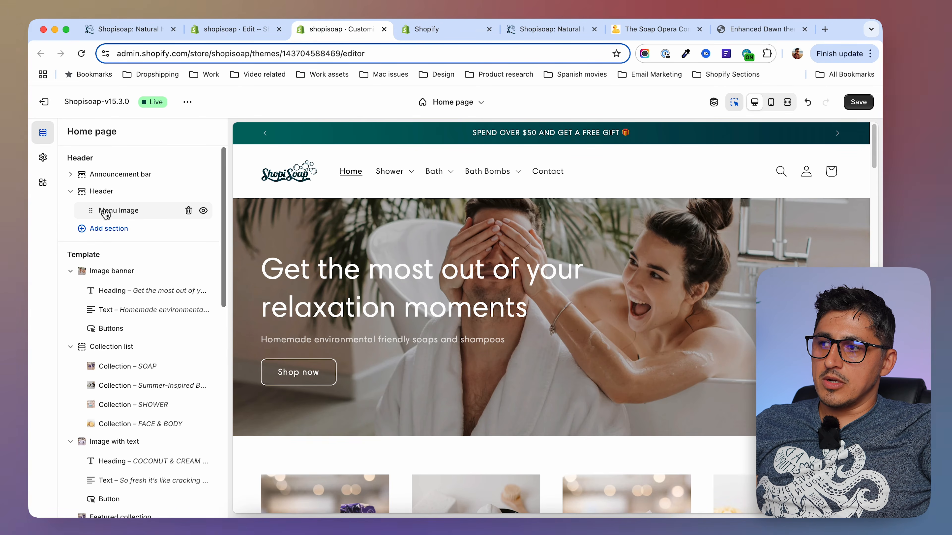
Set the Menu Handle of the new Menu Image block to "shower".
click(122, 213)
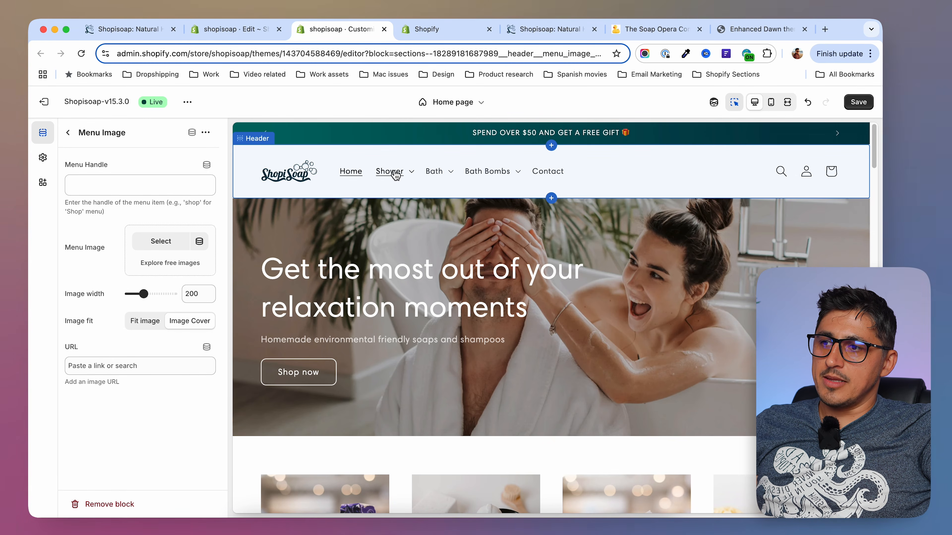
click(145, 187)
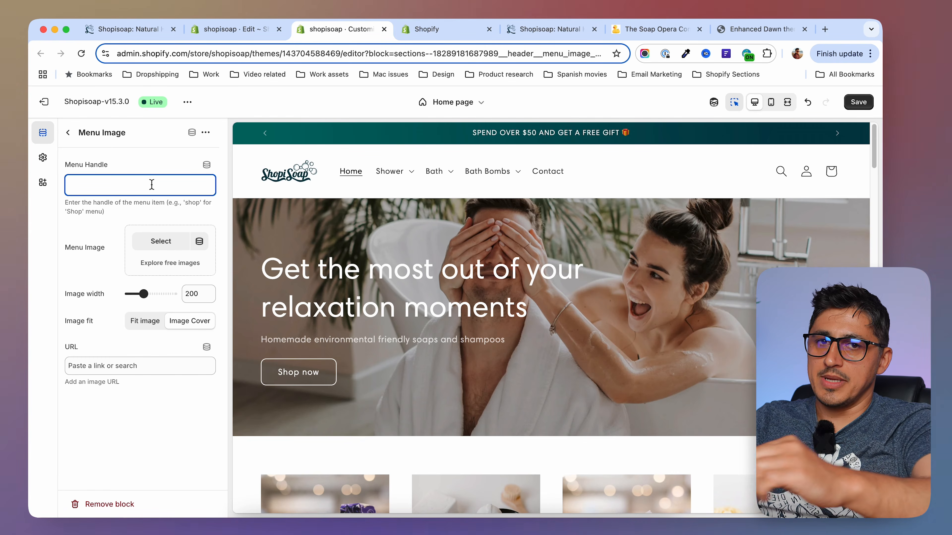
text(shower-)
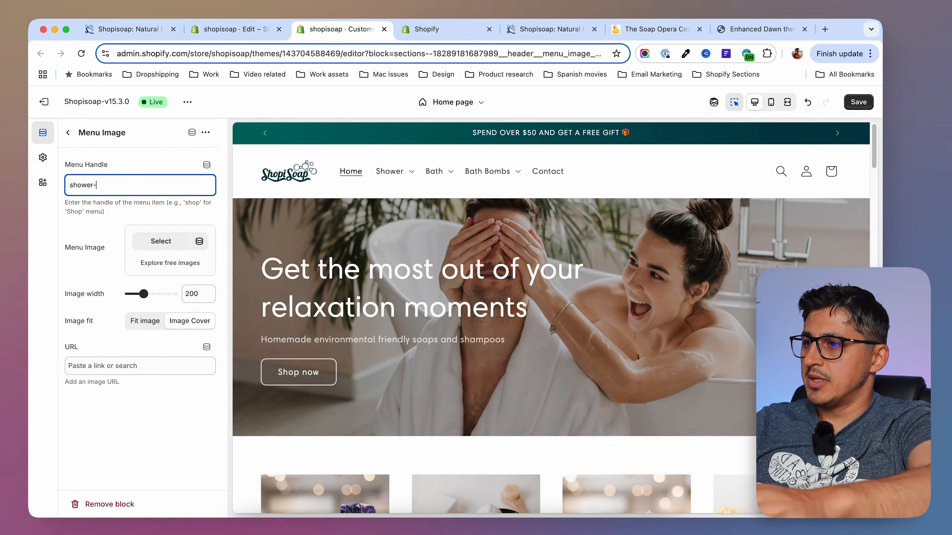
text(r)
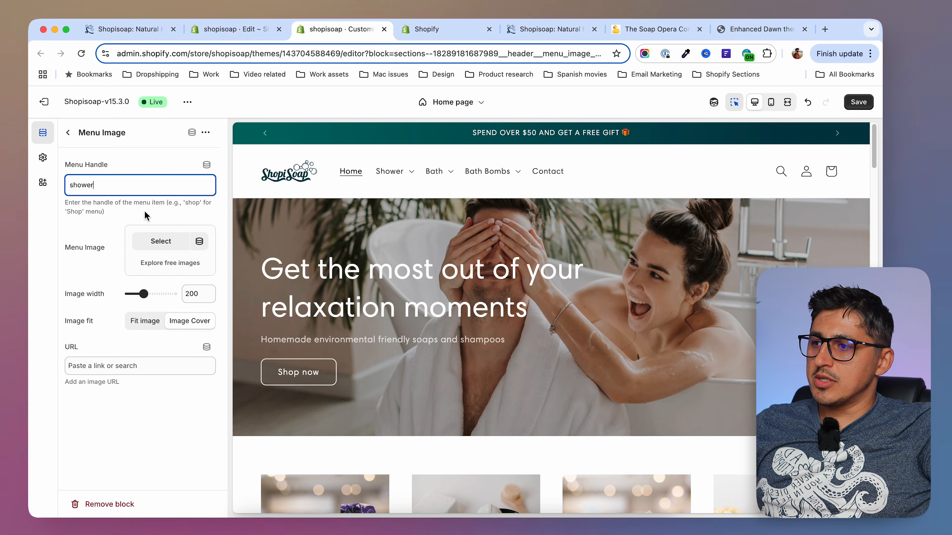
Choose the store image of the black bath puff beside a brown pump bottle as the block's Menu Image.
click(161, 242)
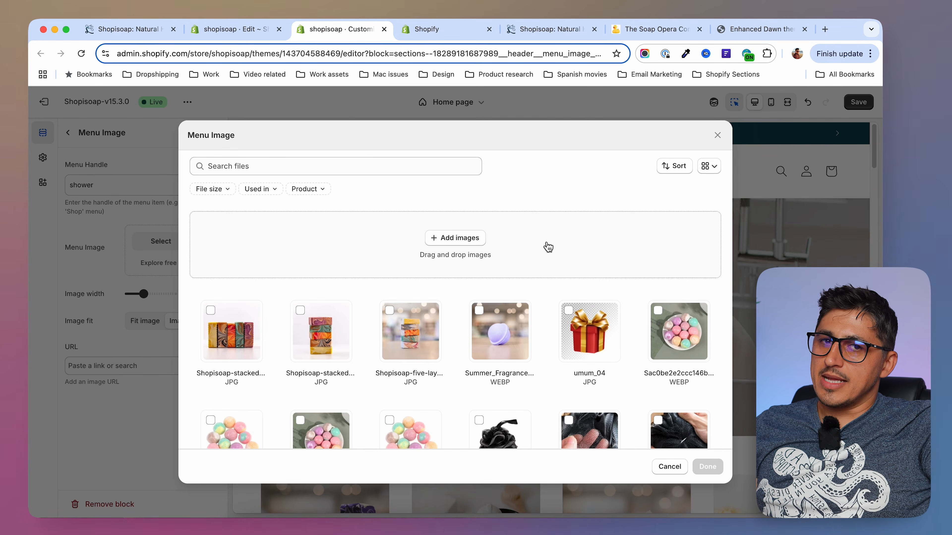
scroll(549, 254, down, 1)
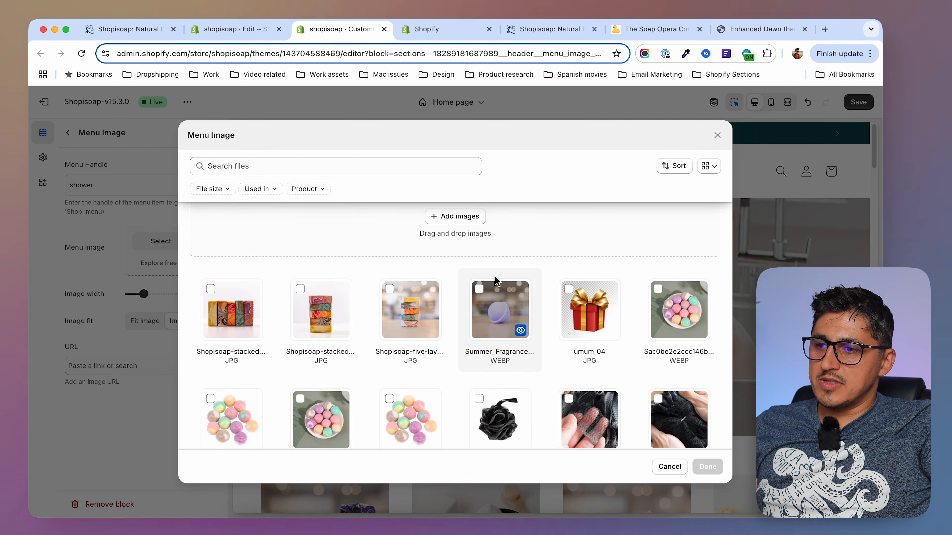
scroll(454, 347, down, 5)
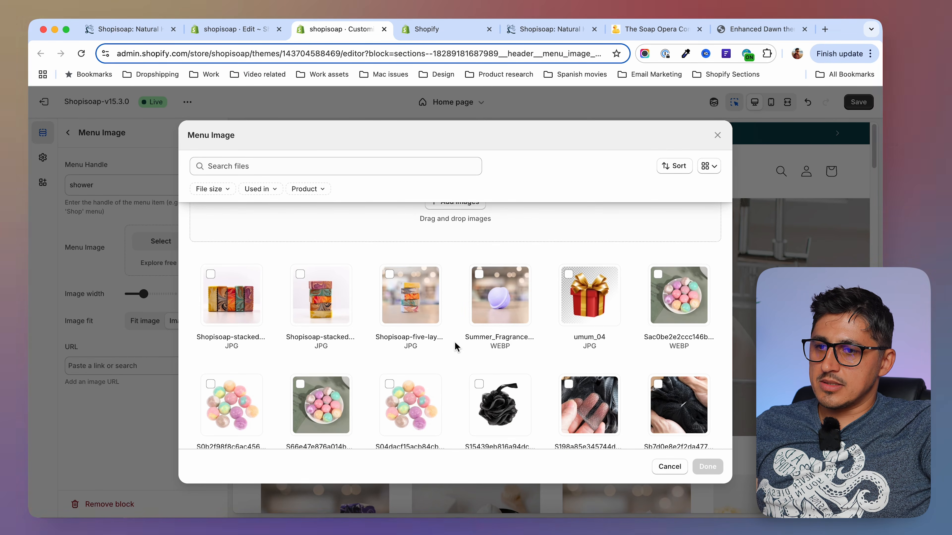
scroll(455, 346, down, 1)
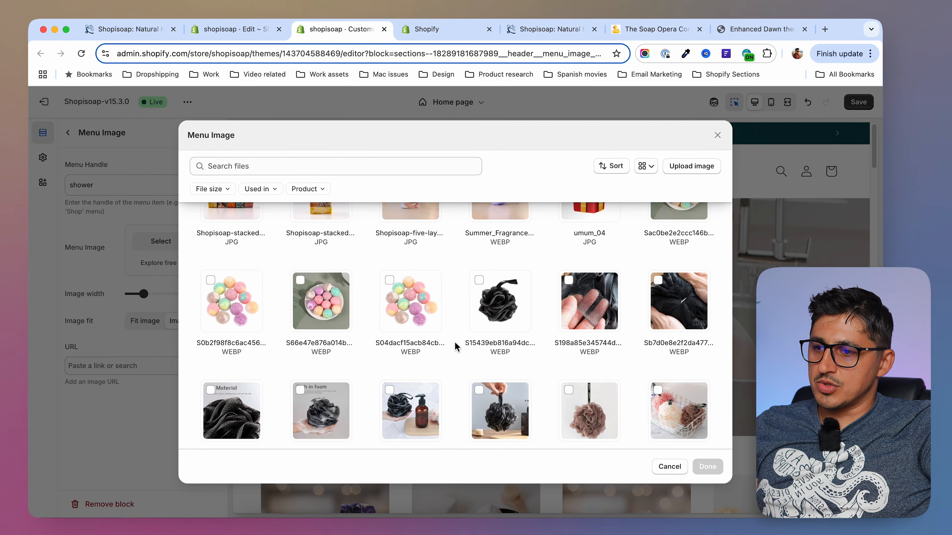
scroll(455, 347, down, 4)
click(390, 309)
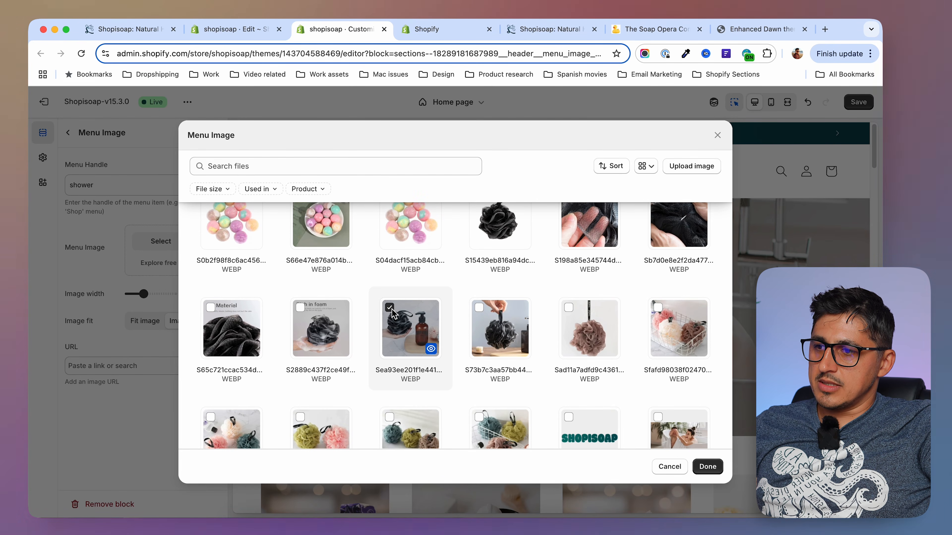
click(706, 467)
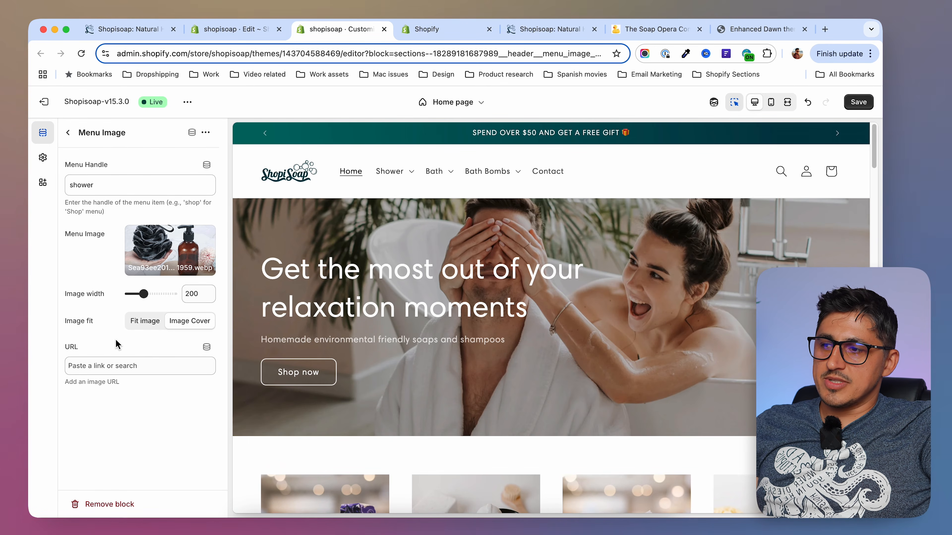
Link the shower Menu Image block's URL to the SHOWER collection and save the theme.
click(136, 365)
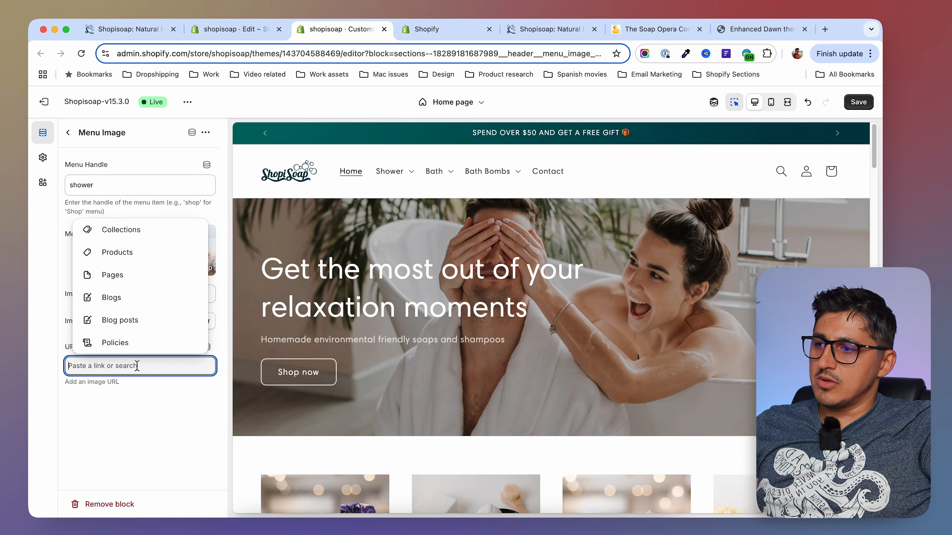
click(135, 235)
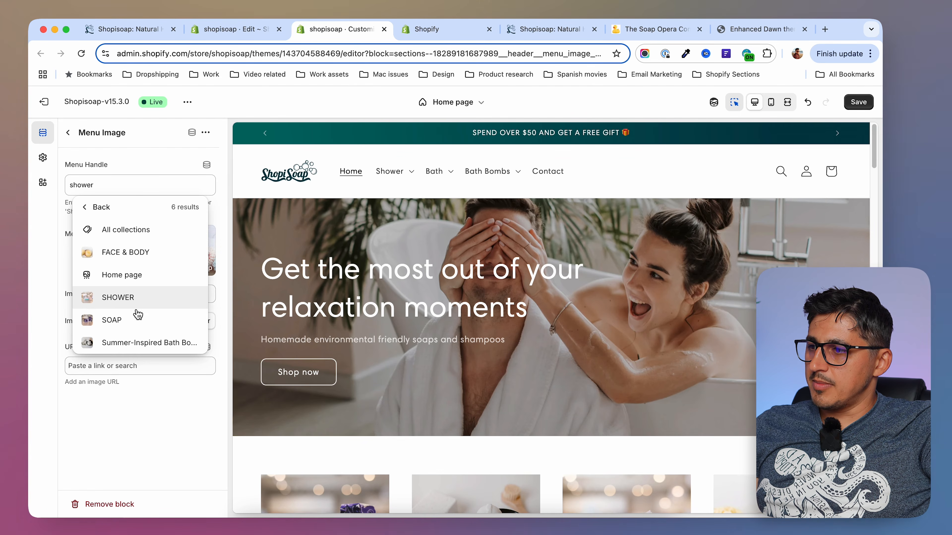
click(142, 306)
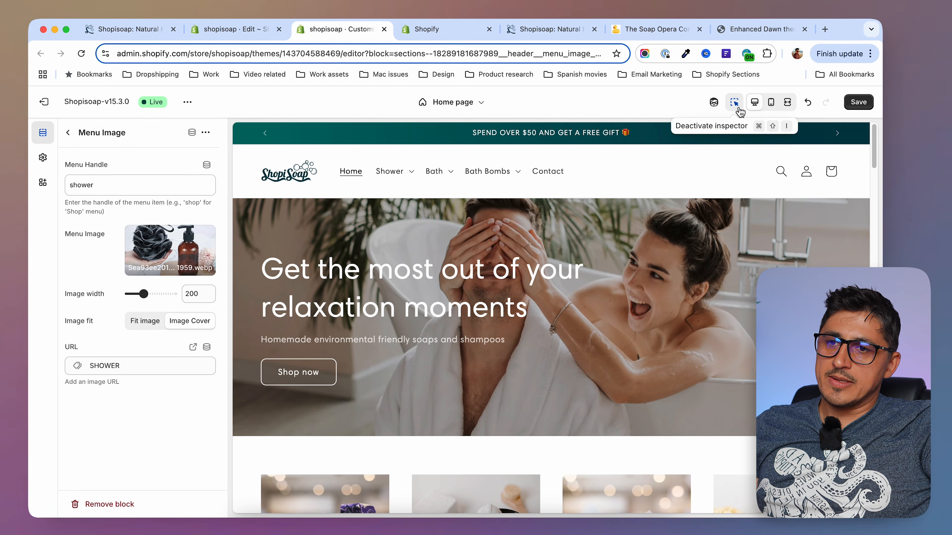
click(858, 102)
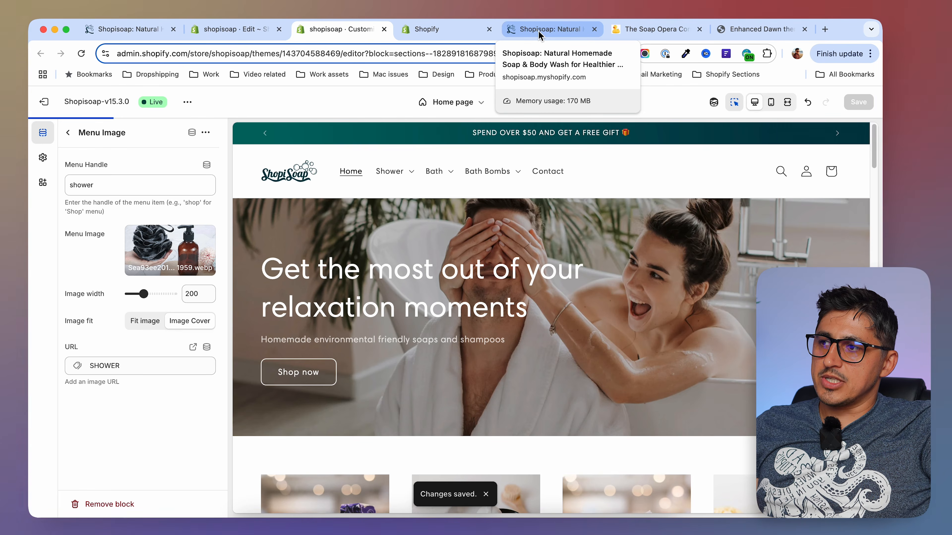
Check the Shower mega menu on the storefront, test the link on its image, and return to the home page.
click(538, 30)
click(272, 142)
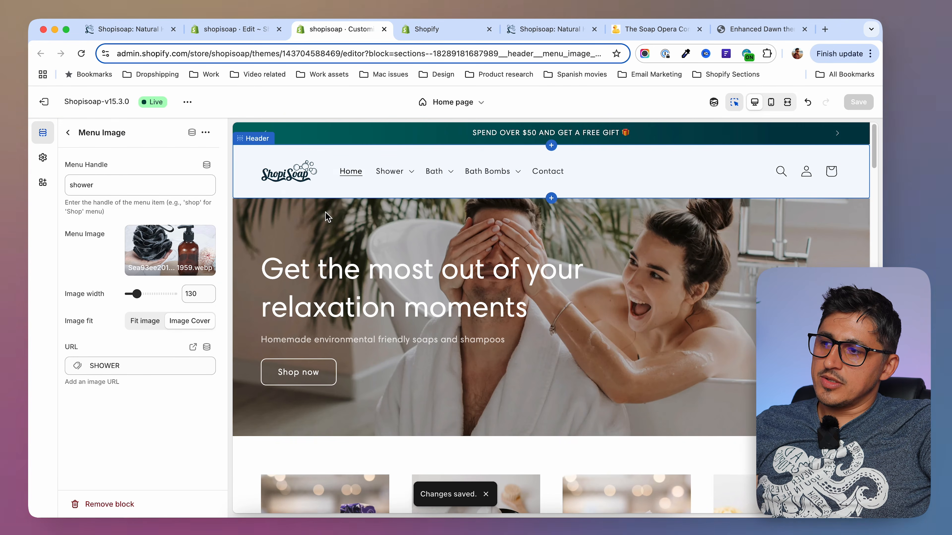
click(530, 32)
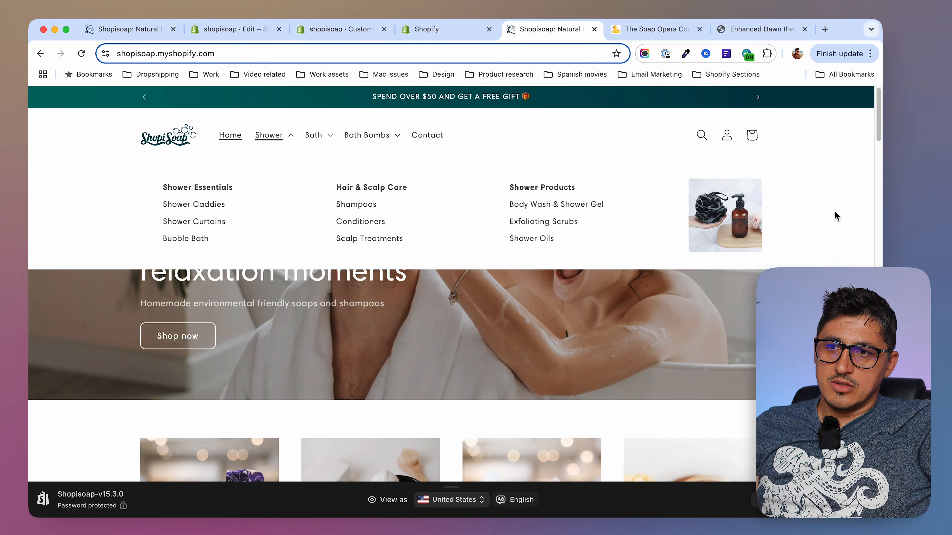
click(736, 217)
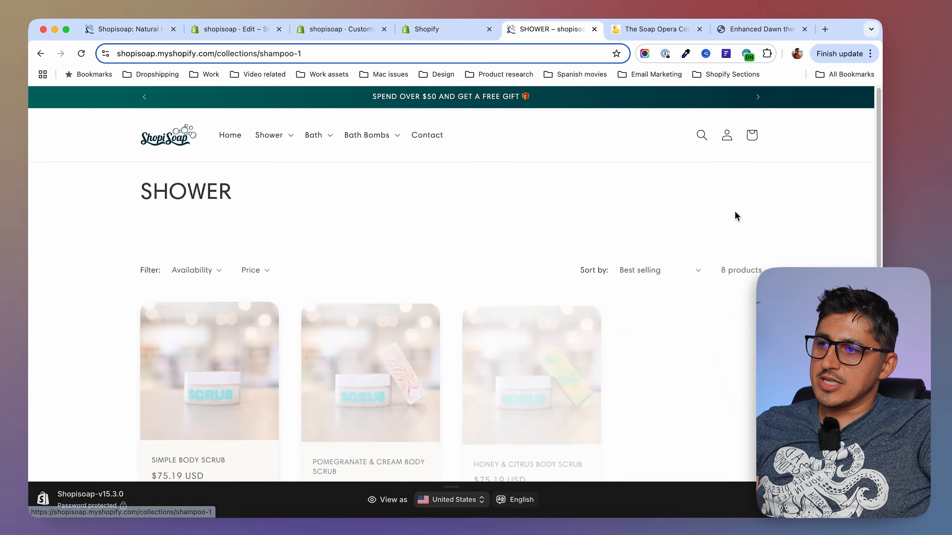
click(44, 56)
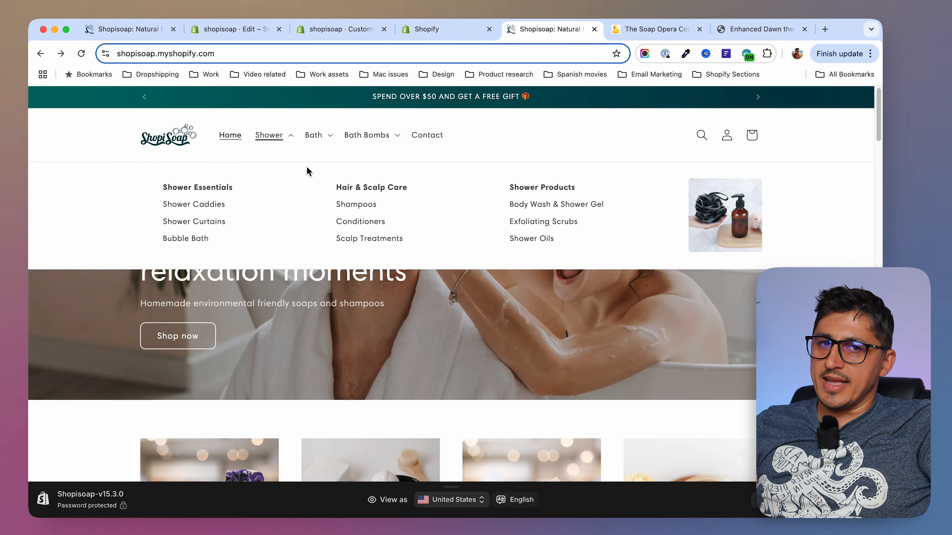
Add a second Menu Image block to the Header section in the theme customizer and set its Menu Handle to "bath".
click(435, 30)
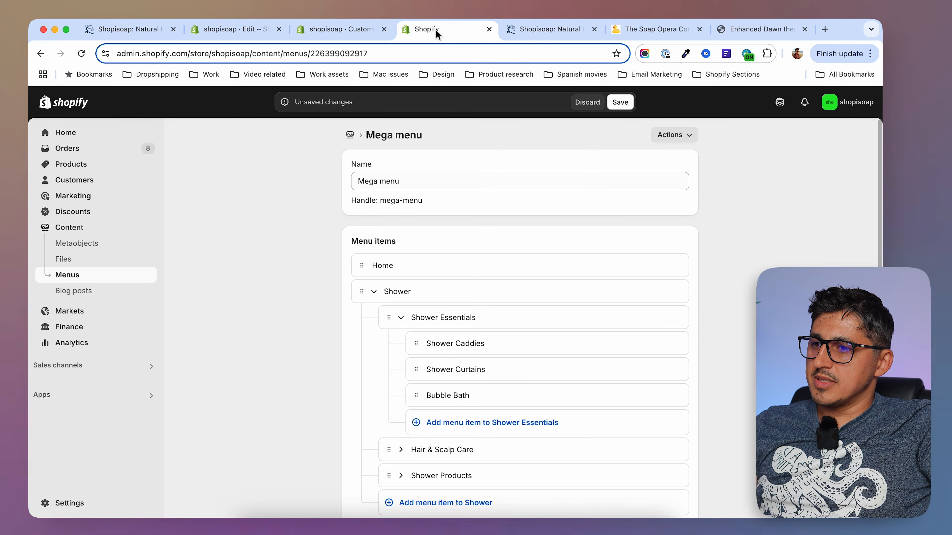
click(342, 30)
click(68, 133)
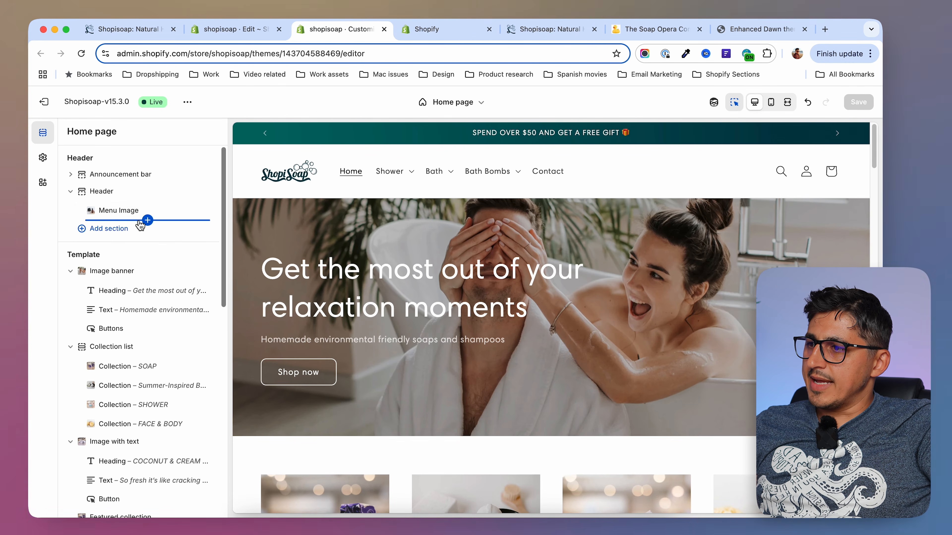
click(147, 220)
click(257, 251)
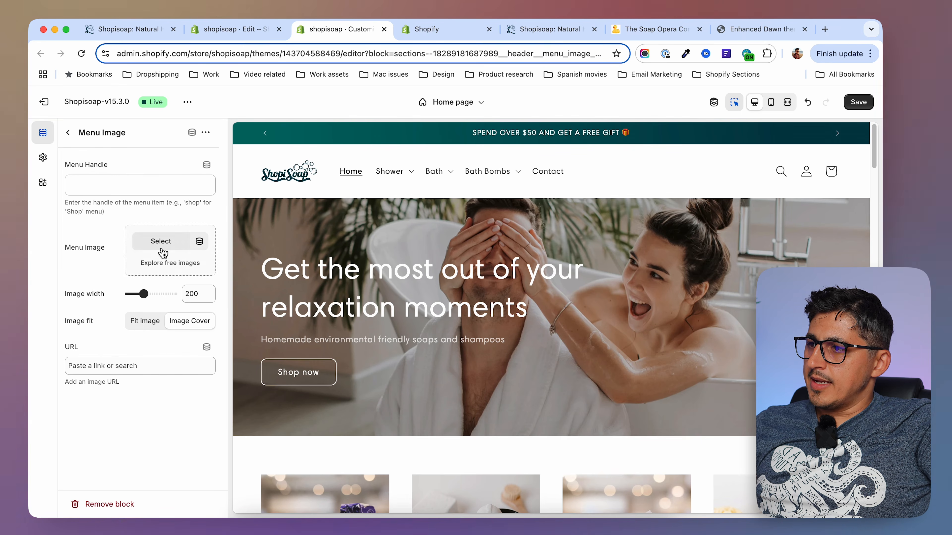
click(117, 190)
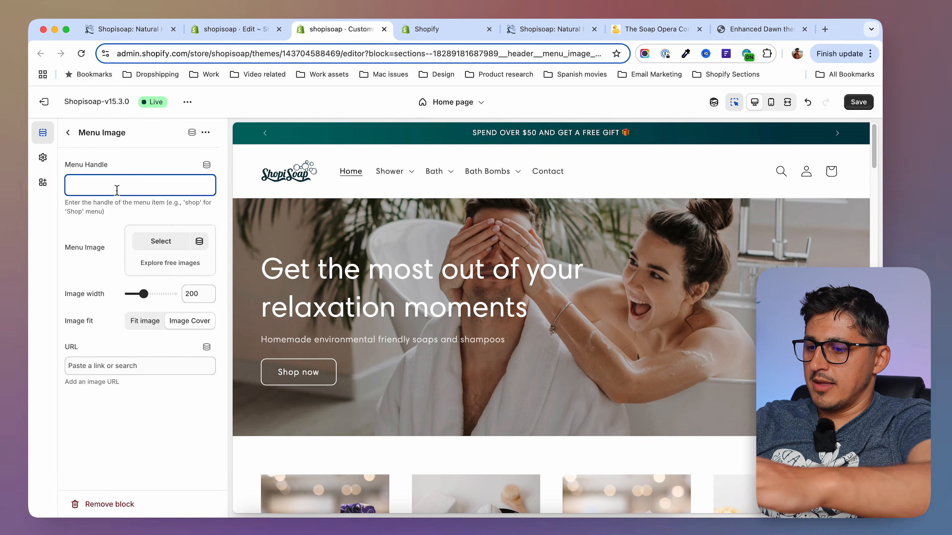
text(bath)
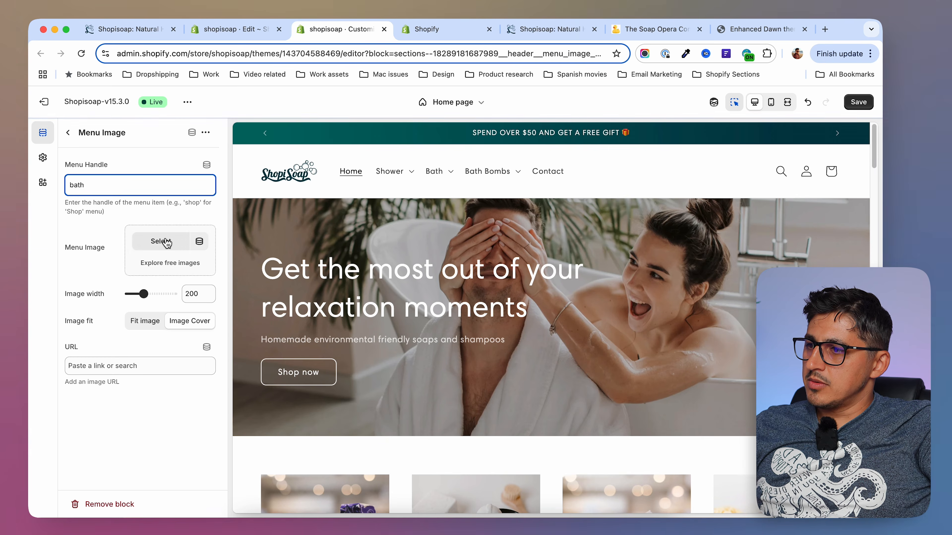
Choose the Summer_Fragrance WEBP image of the lavender bath bomb as the bath block's Menu Image.
click(161, 241)
scroll(510, 322, down, 2)
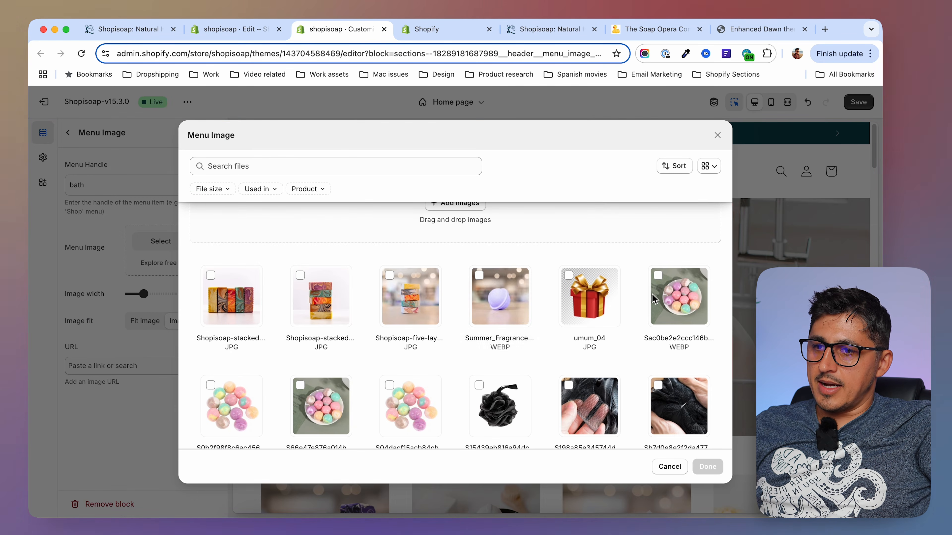
click(502, 310)
click(707, 466)
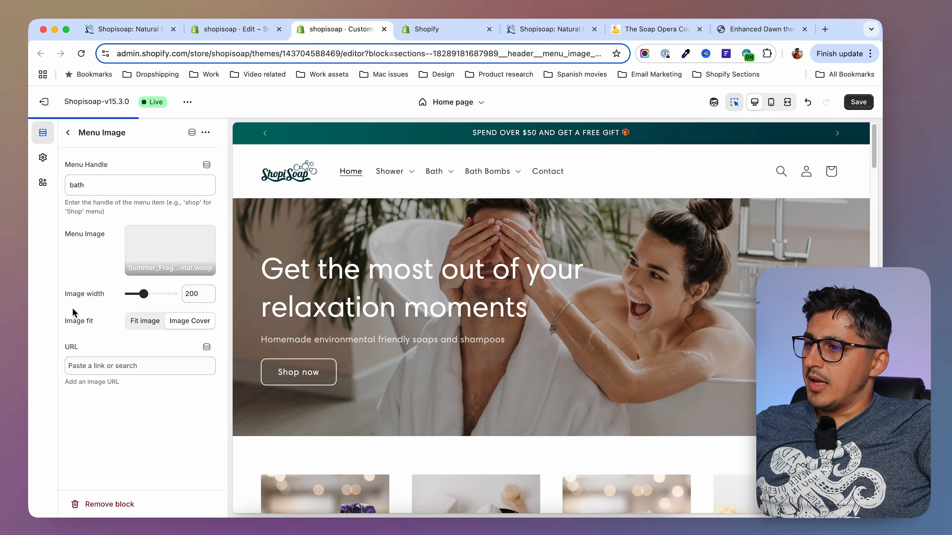
Link the bath block's image to the FACE & BODY collection, set the image width to 130, and save.
click(133, 365)
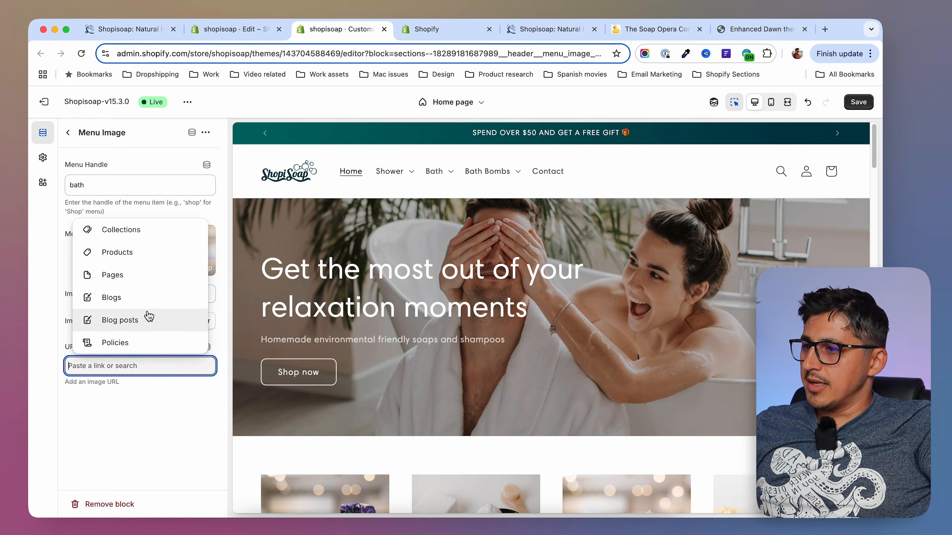
click(135, 230)
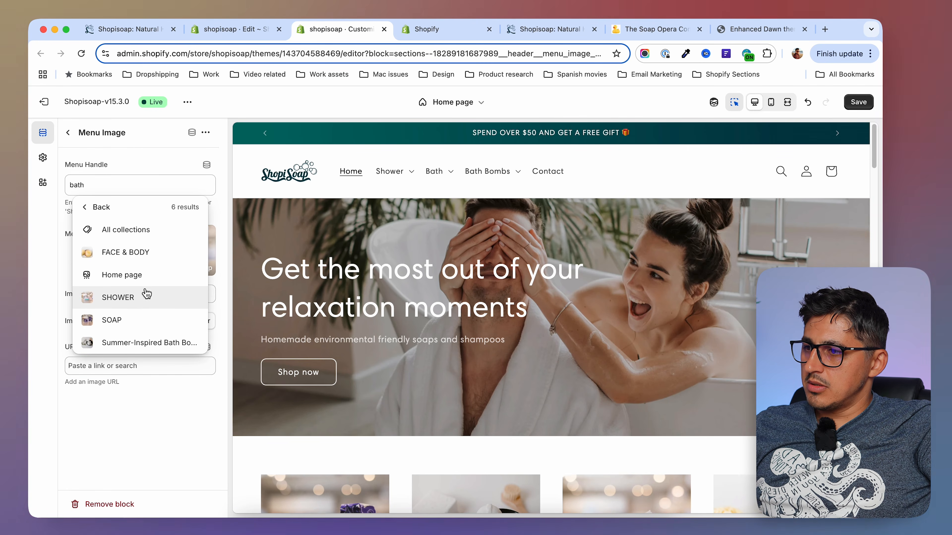
click(145, 259)
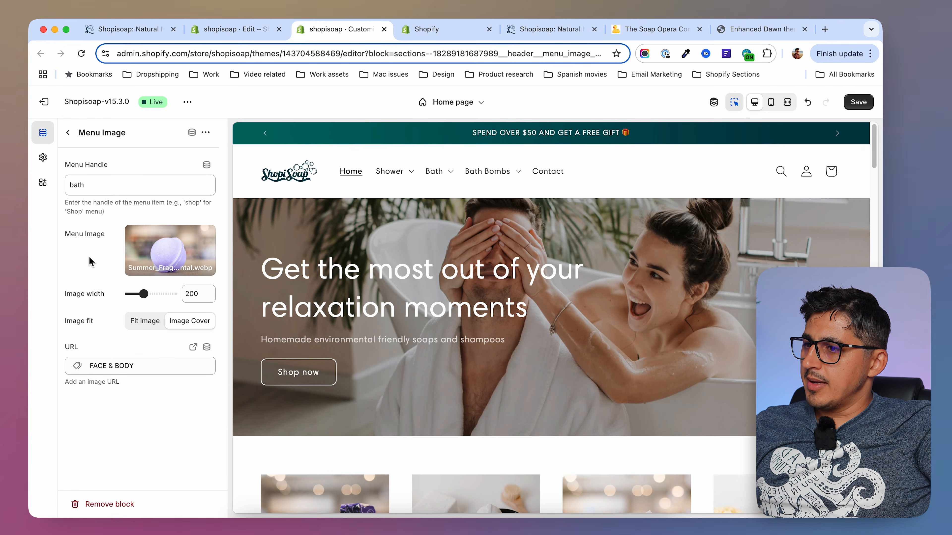
drag(144, 294, 137, 294)
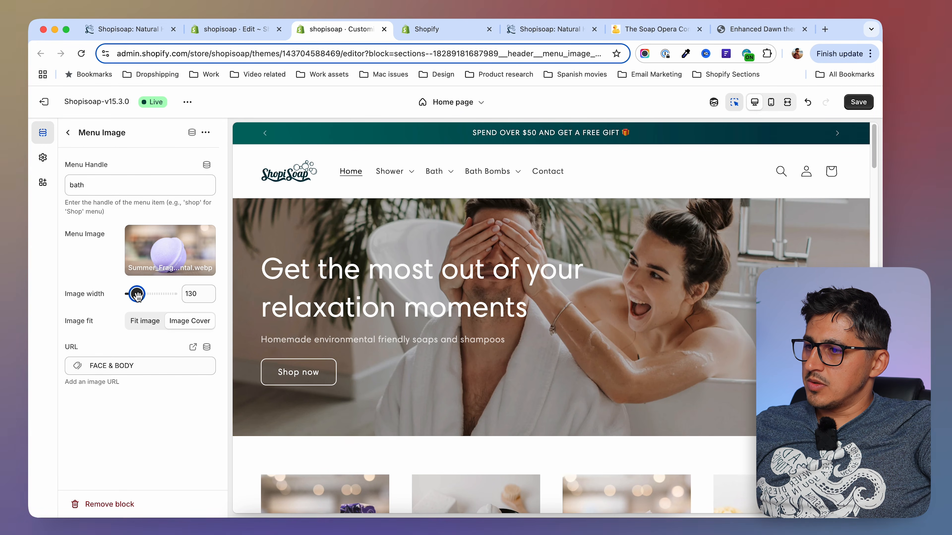
click(858, 105)
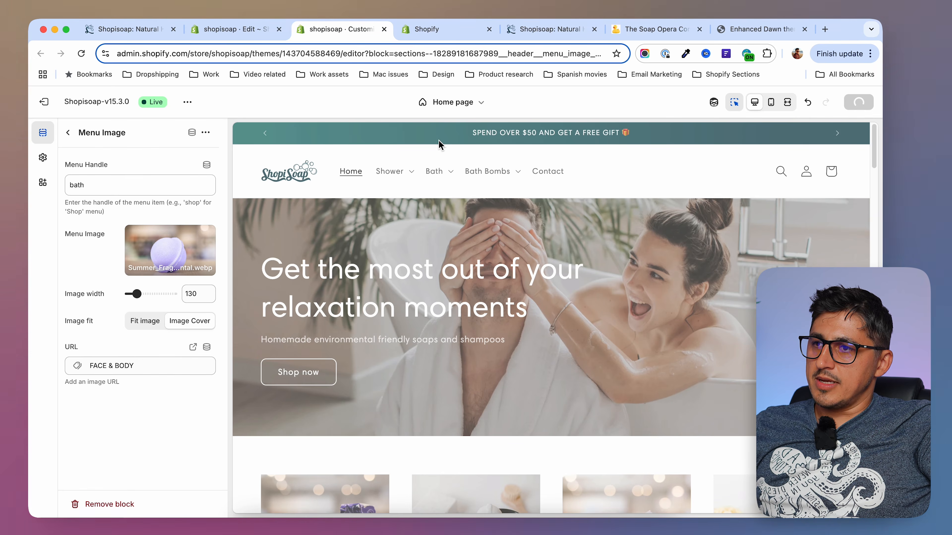
Reload the storefront and examine the image in the Bath mega menu.
key(ctrl+Tab)
key(ctrl+Tab)
click(84, 58)
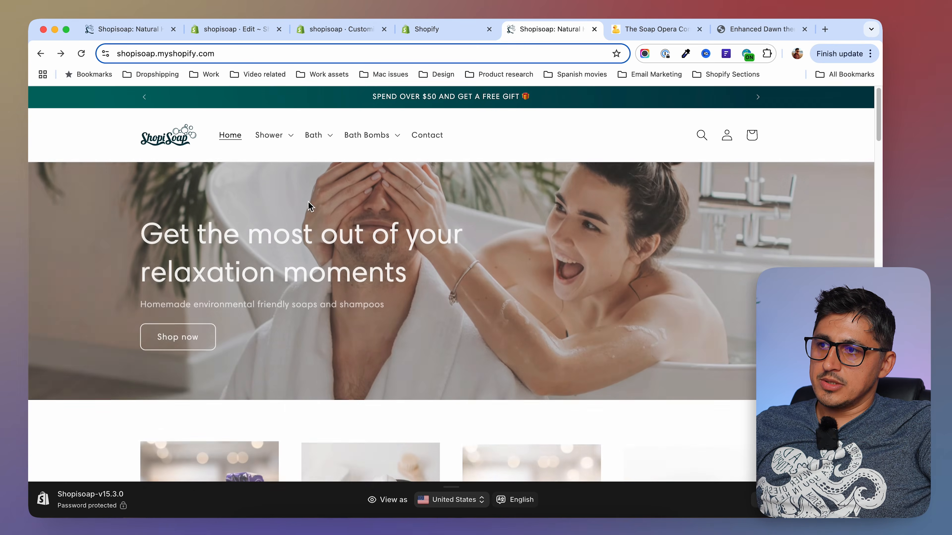
click(317, 139)
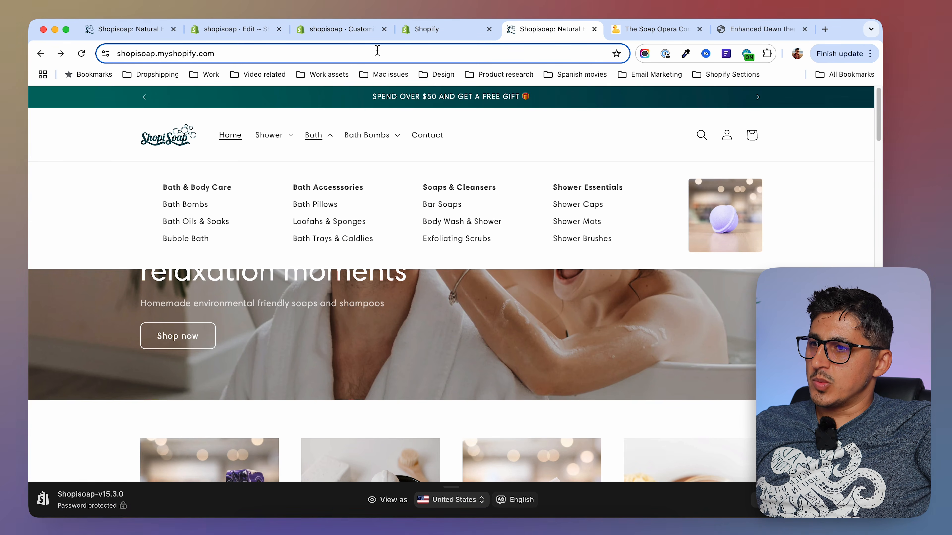
Add a third Menu Image block to the Header section in the theme customizer and set its Menu Handle to "bath-bombs".
click(359, 30)
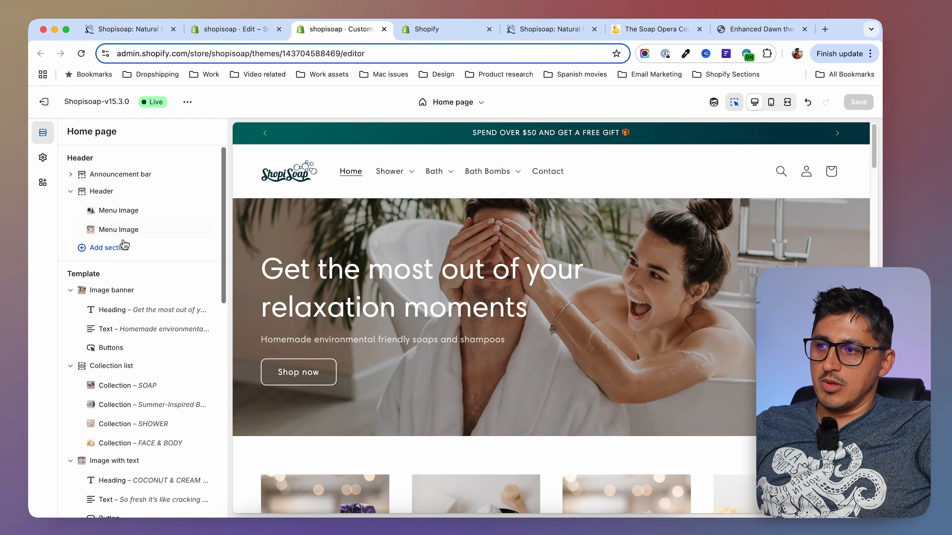
click(149, 239)
click(264, 254)
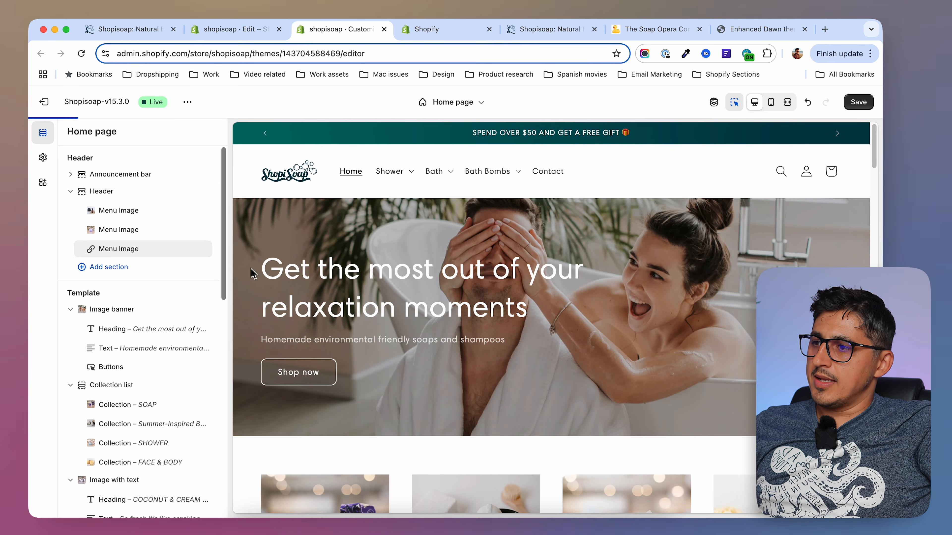
click(132, 249)
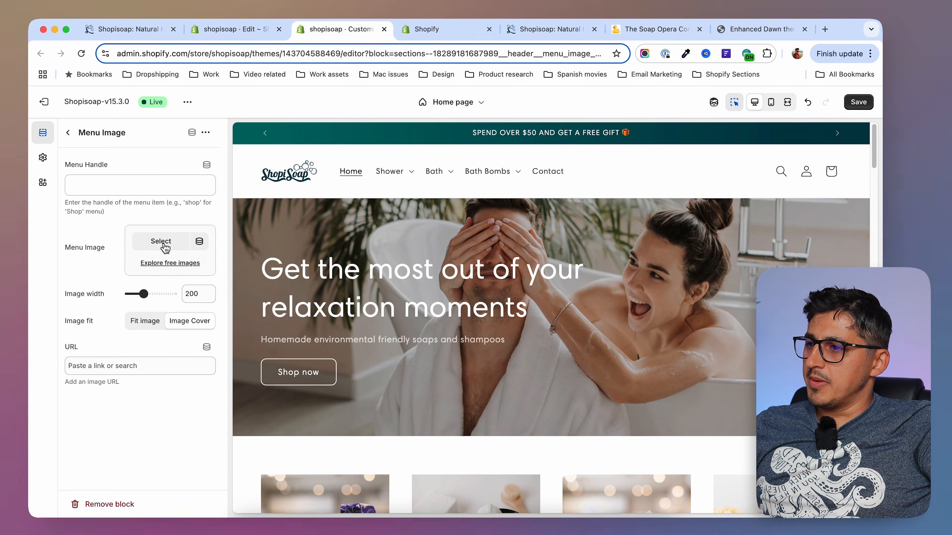
click(164, 185)
text(bath)
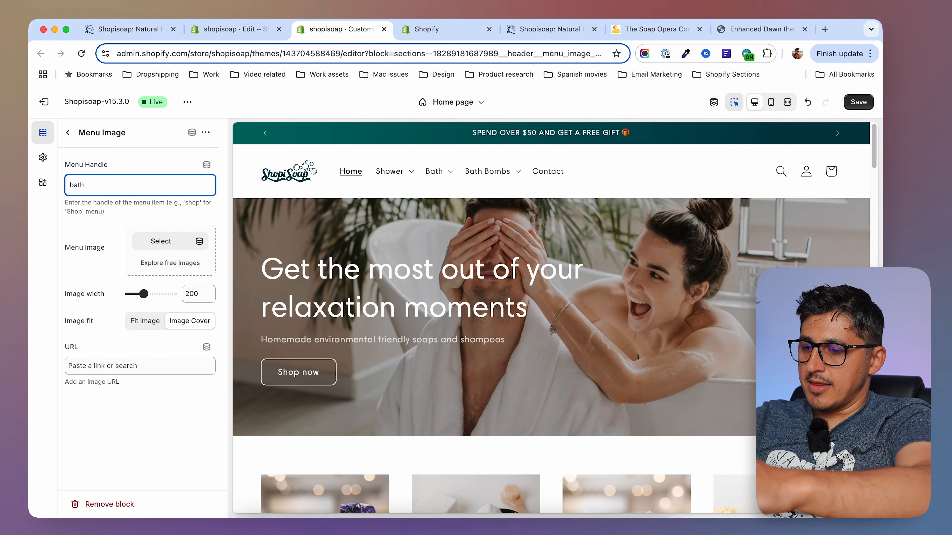
text(-bombs)
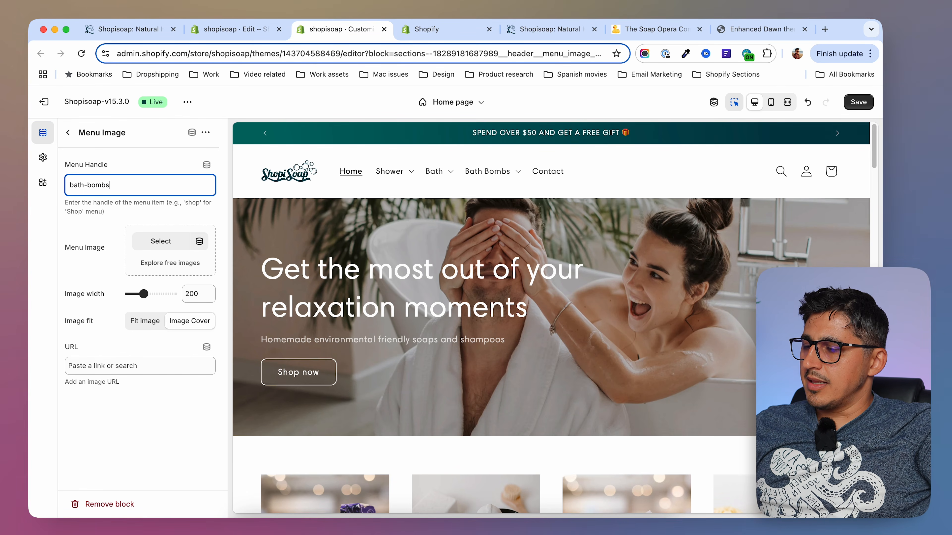
Choose the pexels JPG photo of assorted bath bombs from the end of the store's files as the block's Menu Image.
click(161, 246)
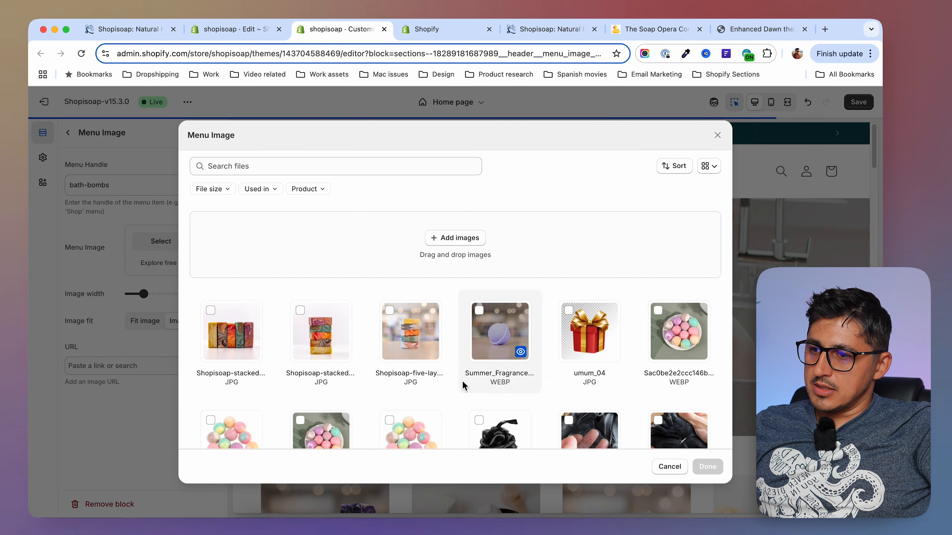
scroll(448, 387, down, 3)
scroll(448, 387, down, 20)
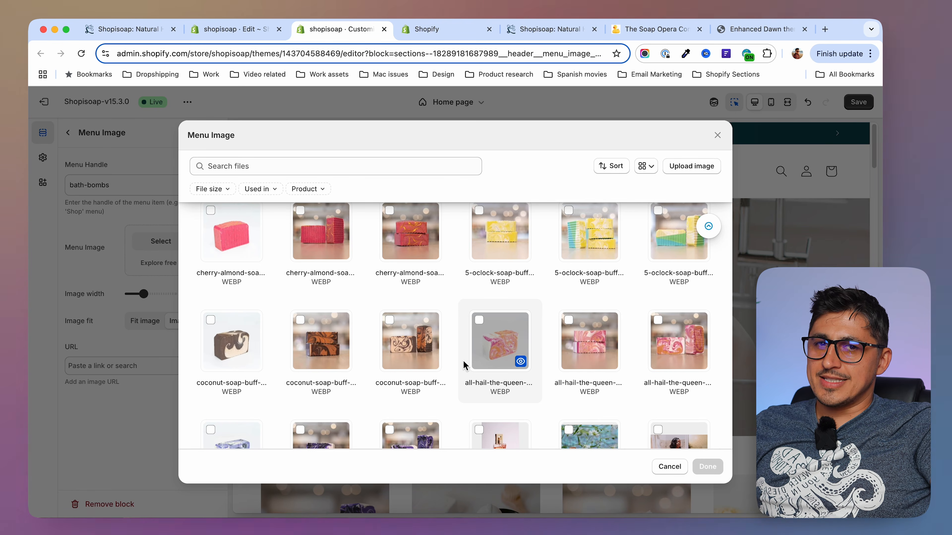
click(511, 384)
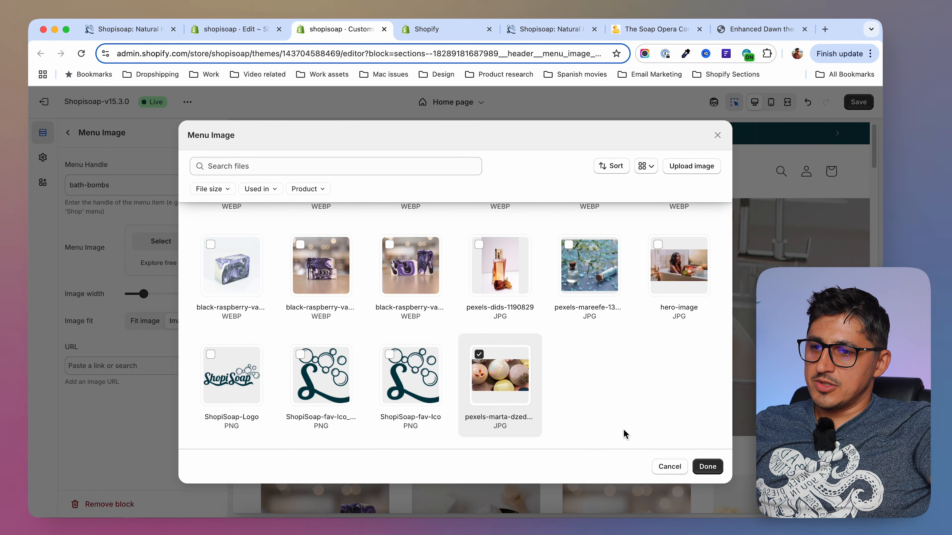
click(706, 467)
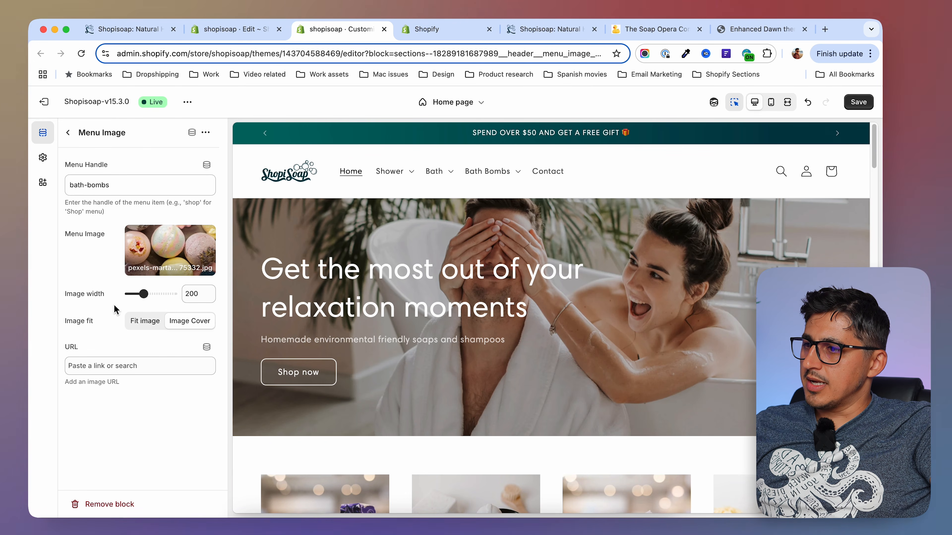
Set the bath-bombs block's image width to 140, save, and check the Bath Bombs mega menu on the storefront.
drag(143, 294, 139, 295)
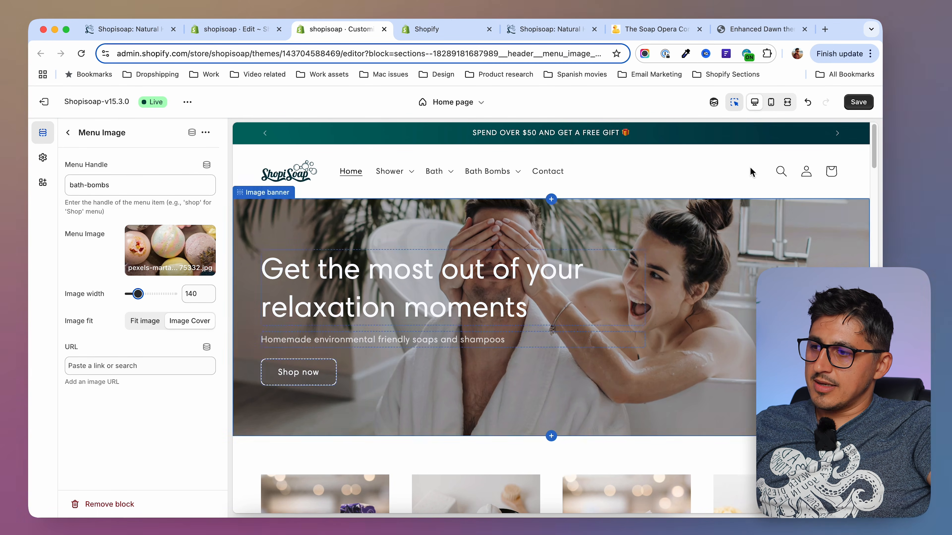
key(super+s)
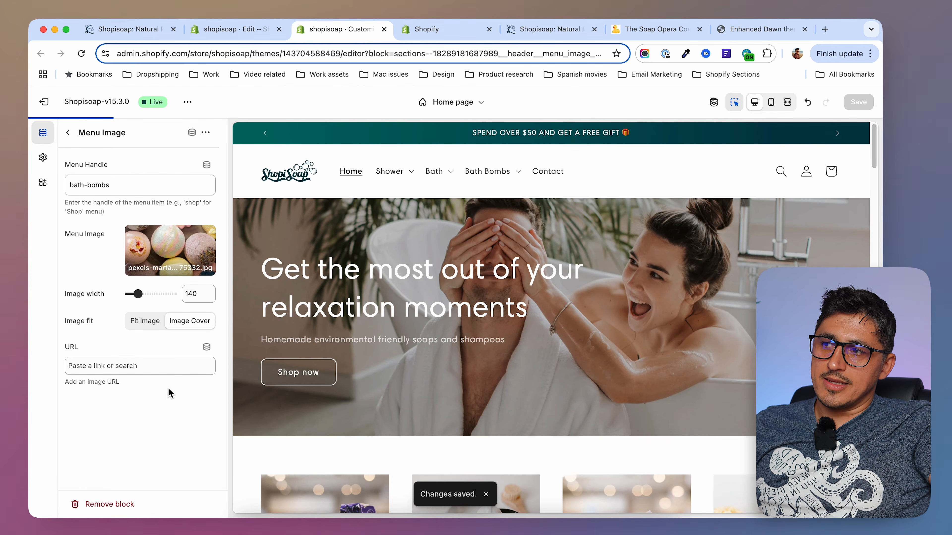
key(super+5)
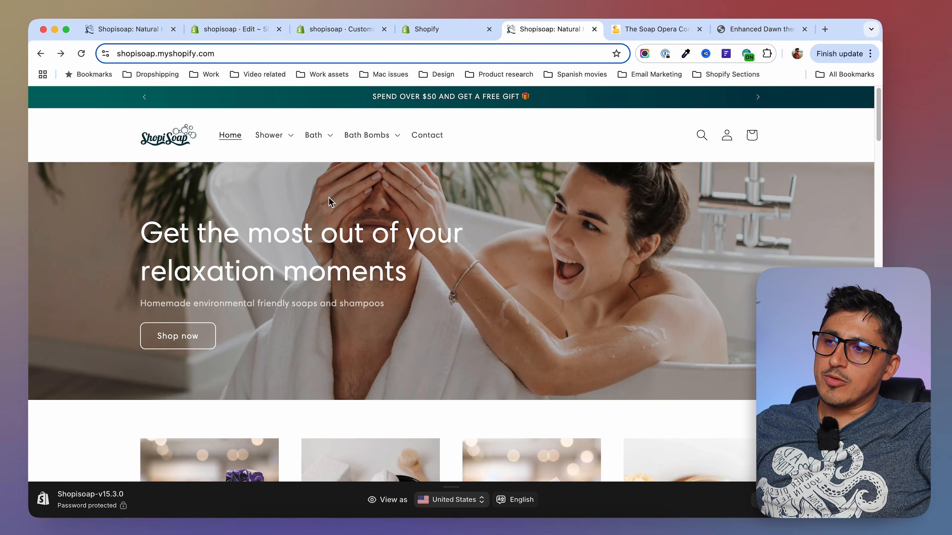
click(375, 140)
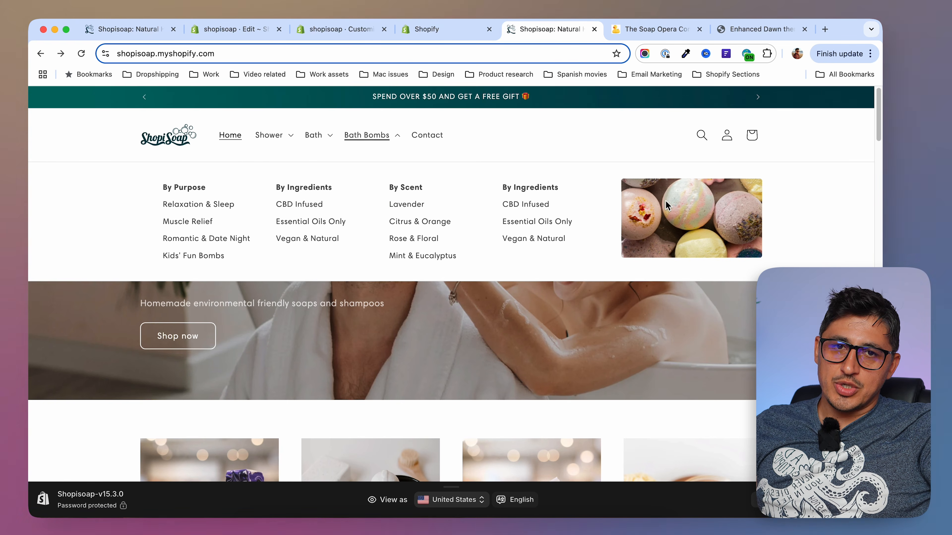